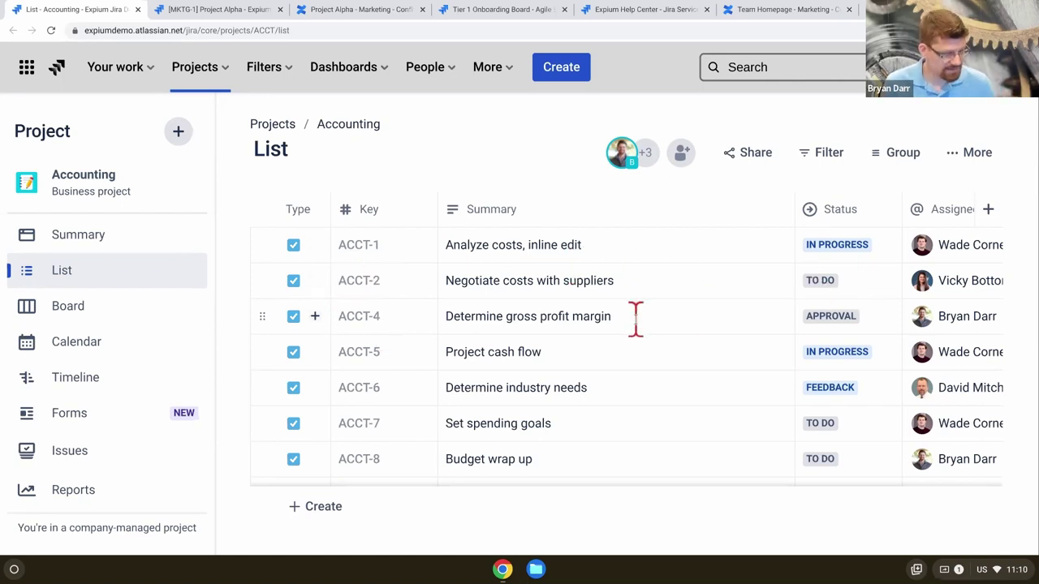
Look over the Accounting list's columns and the status options available for the issue "Analyze costs, inline edit"
{"action": "scroll", "coordinate": [636, 325], "scroll_direction": "right", "scroll_amount": 3}
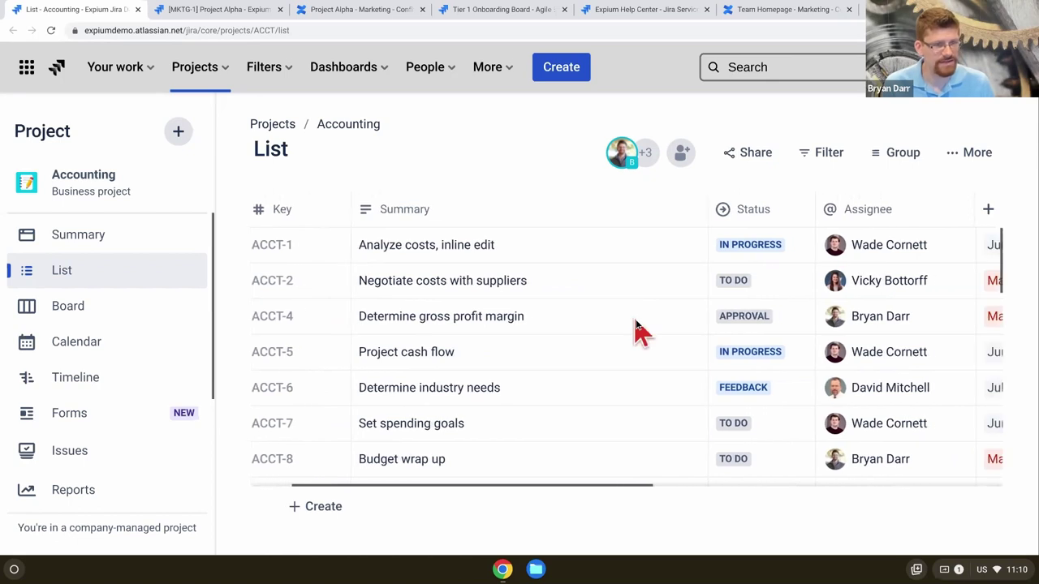
{"action": "scroll", "coordinate": [636, 325], "scroll_direction": "right", "scroll_amount": 5}
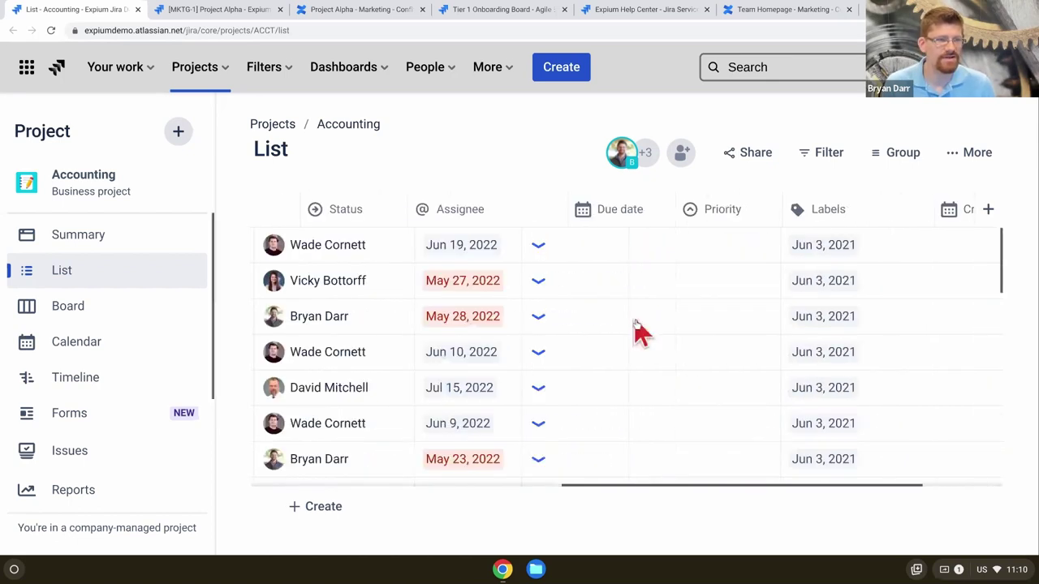
{"action": "scroll", "coordinate": [635, 325], "scroll_direction": "left", "scroll_amount": 8}
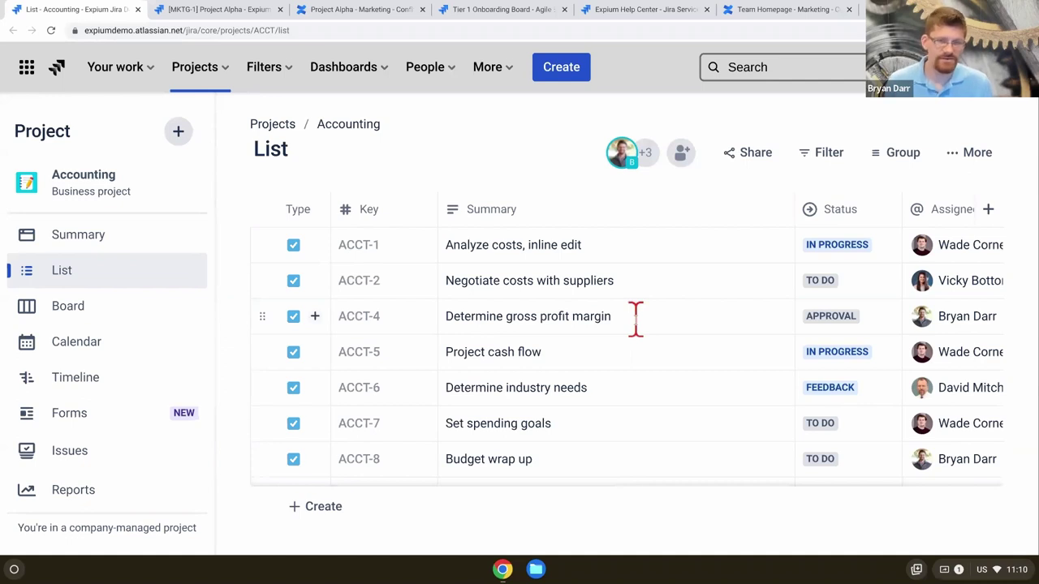
{"action": "left_click", "coordinate": [657, 243]}
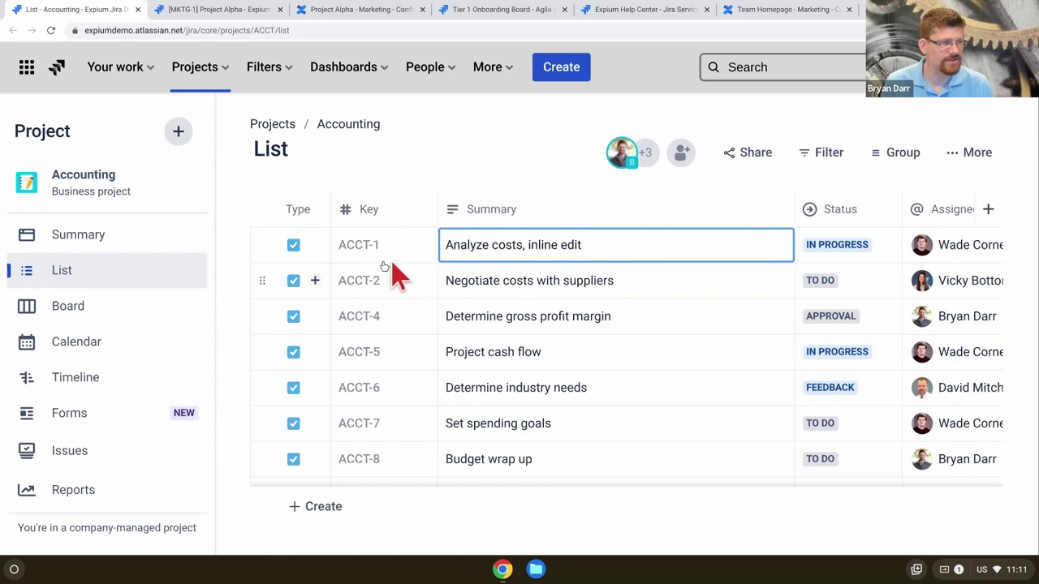
{"action": "left_click", "coordinate": [852, 250]}
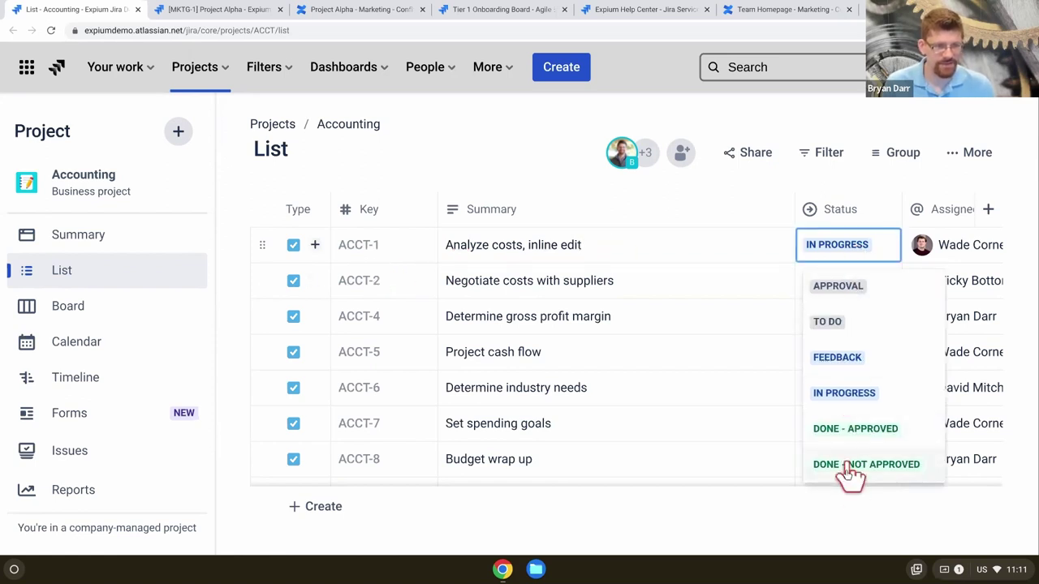
{"action": "left_click", "coordinate": [883, 250]}
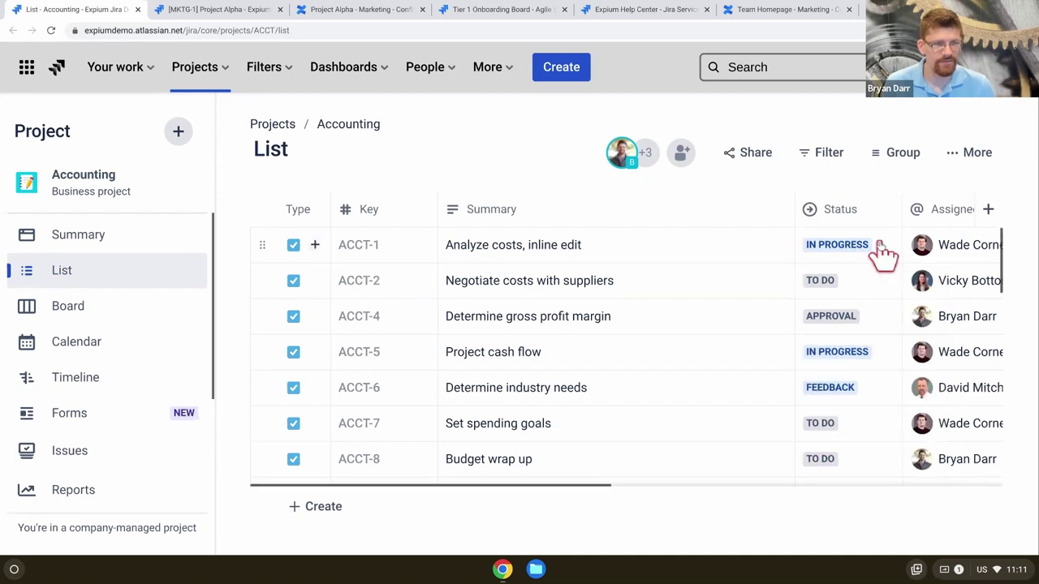
Look at the labels available for the issue "Analyze costs, inline edit" without choosing one
{"action": "scroll", "coordinate": [816, 250], "scroll_direction": "right", "scroll_amount": 5}
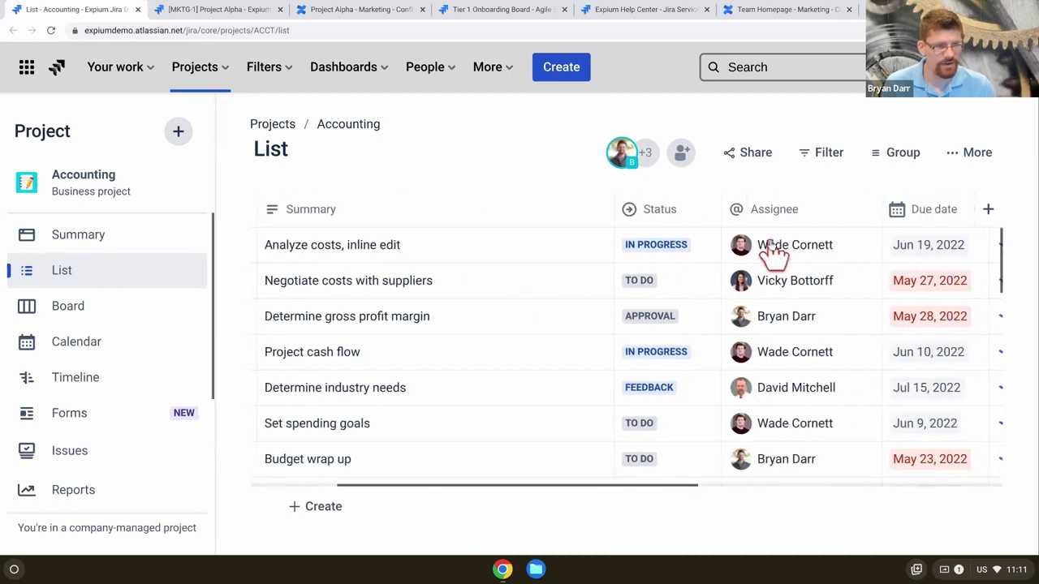
{"action": "scroll", "coordinate": [769, 249], "scroll_direction": "right", "scroll_amount": 5}
{"action": "scroll", "coordinate": [733, 253], "scroll_direction": "right", "scroll_amount": 3}
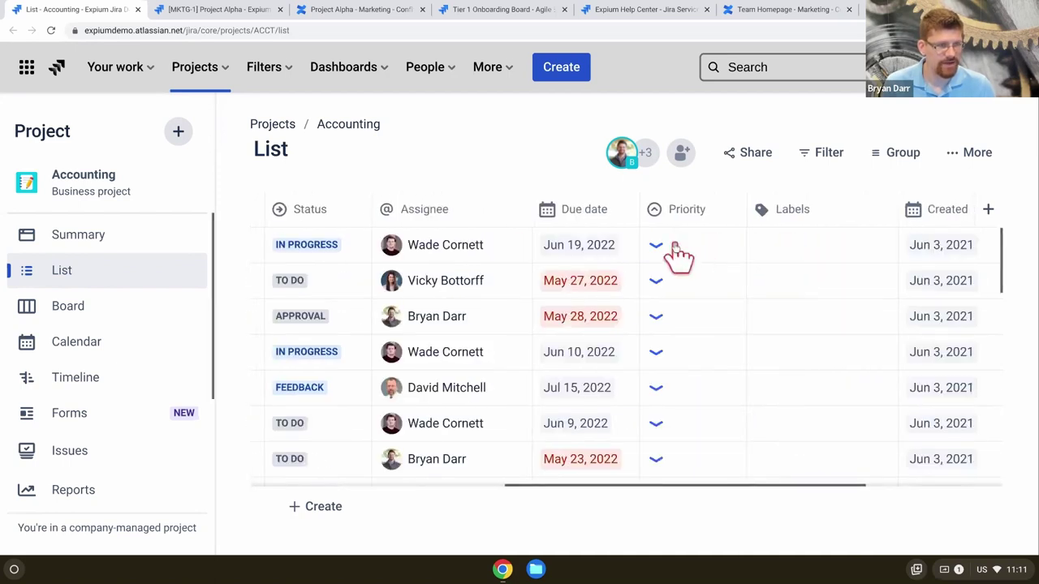
{"action": "left_click", "coordinate": [834, 254]}
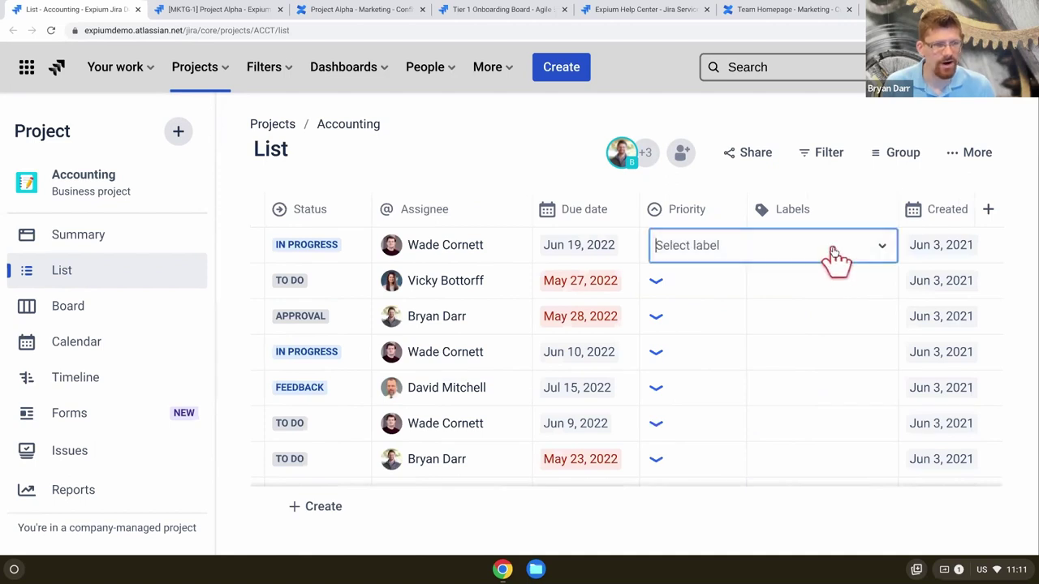
{"action": "left_click", "coordinate": [882, 250]}
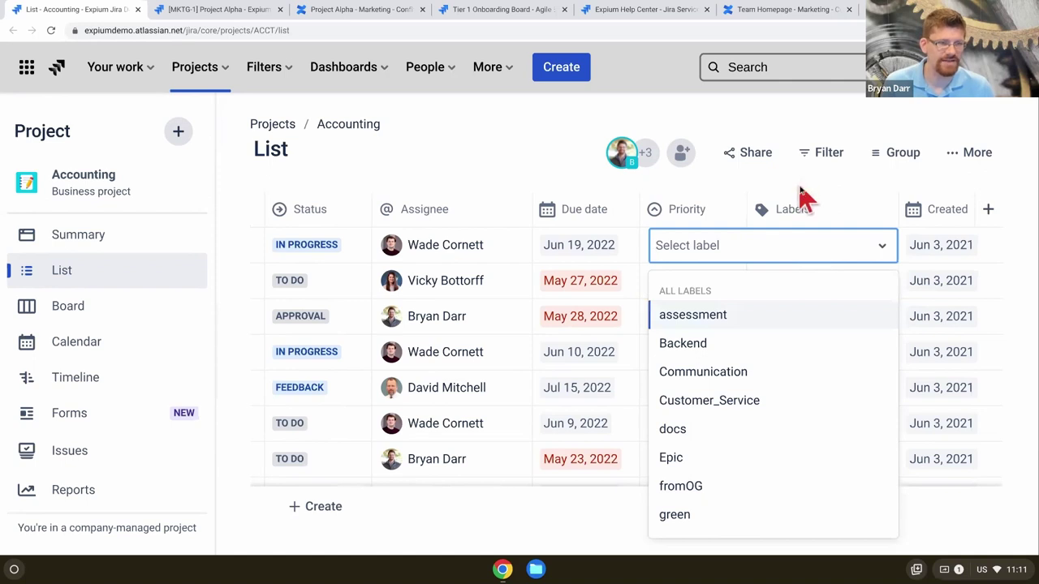
{"action": "left_click", "coordinate": [812, 221]}
Examine the list's remaining columns and the fields that can be shown or hidden, without changing the selection
{"action": "scroll", "coordinate": [830, 276], "scroll_direction": "right", "scroll_amount": 3}
{"action": "scroll", "coordinate": [834, 280], "scroll_direction": "right", "scroll_amount": 3}
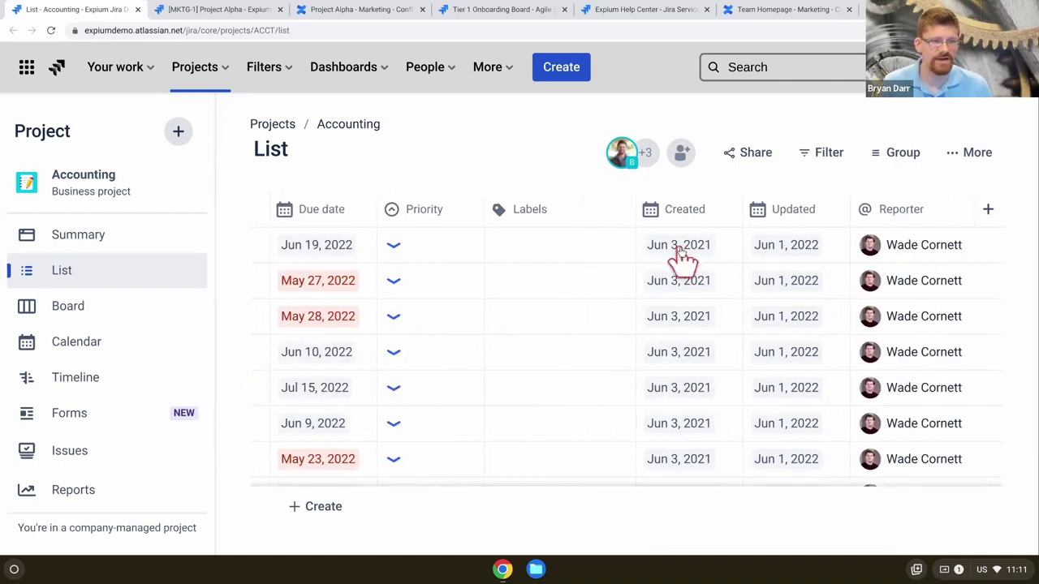
{"action": "scroll", "coordinate": [786, 266], "scroll_direction": "right", "scroll_amount": 1}
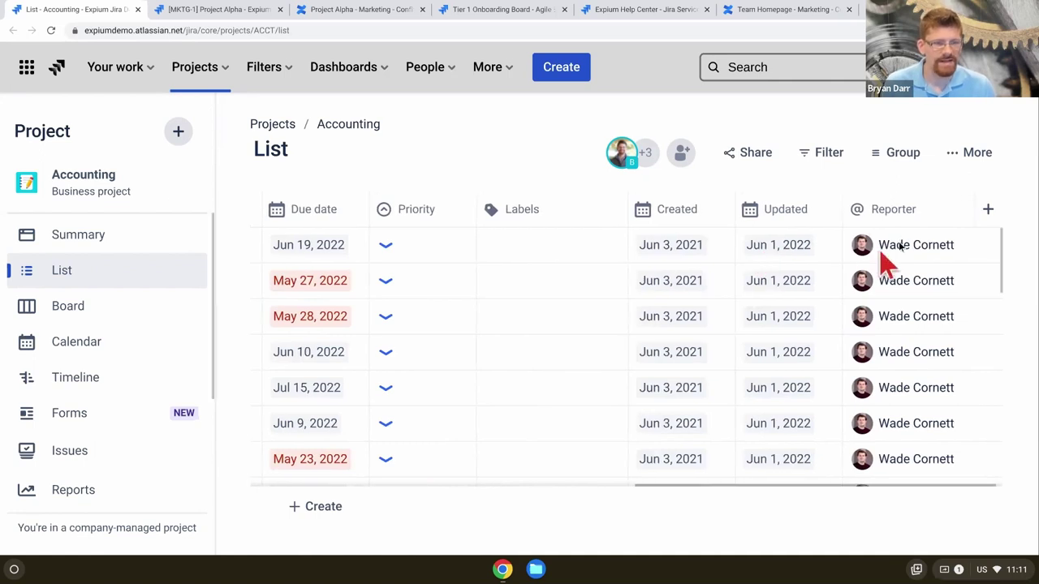
{"action": "left_click", "coordinate": [988, 209]}
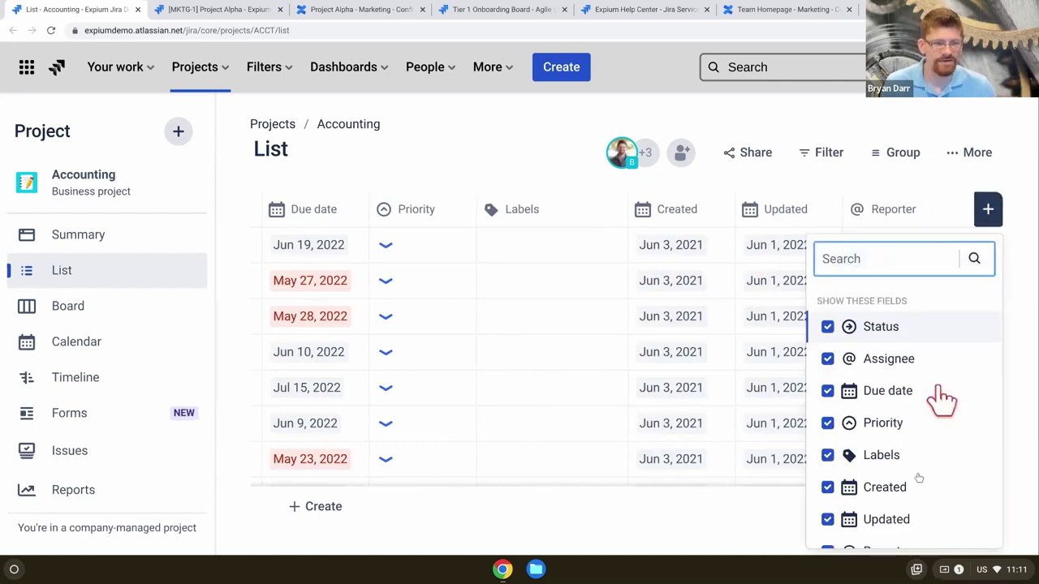
{"action": "scroll", "coordinate": [884, 467], "scroll_direction": "down", "scroll_amount": 2}
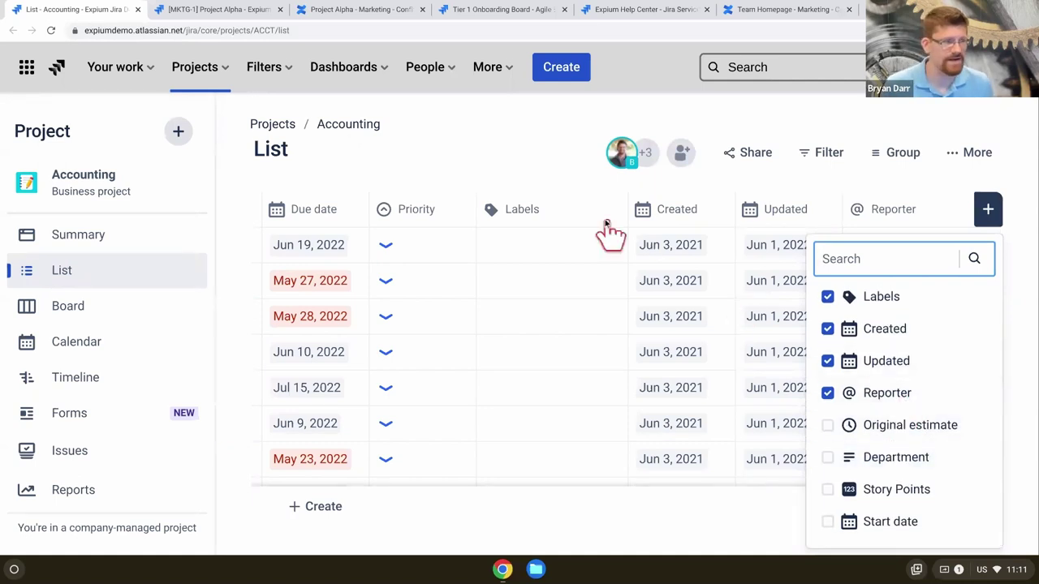
{"action": "left_click", "coordinate": [552, 143]}
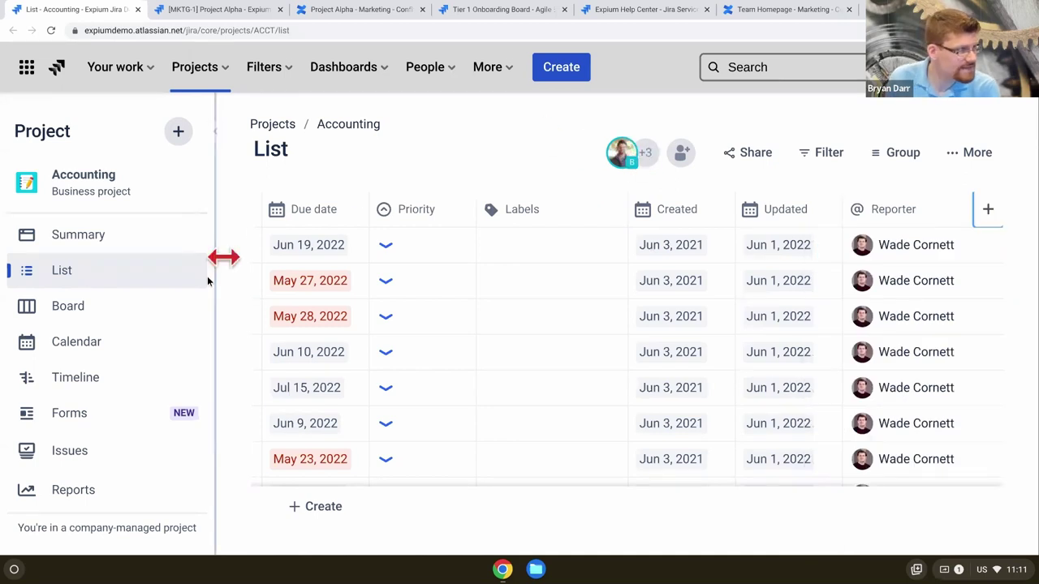
Filter the Accounting list with the "Assigned to me" quick filter
{"action": "left_click", "coordinate": [820, 158]}
{"action": "left_click", "coordinate": [638, 233]}
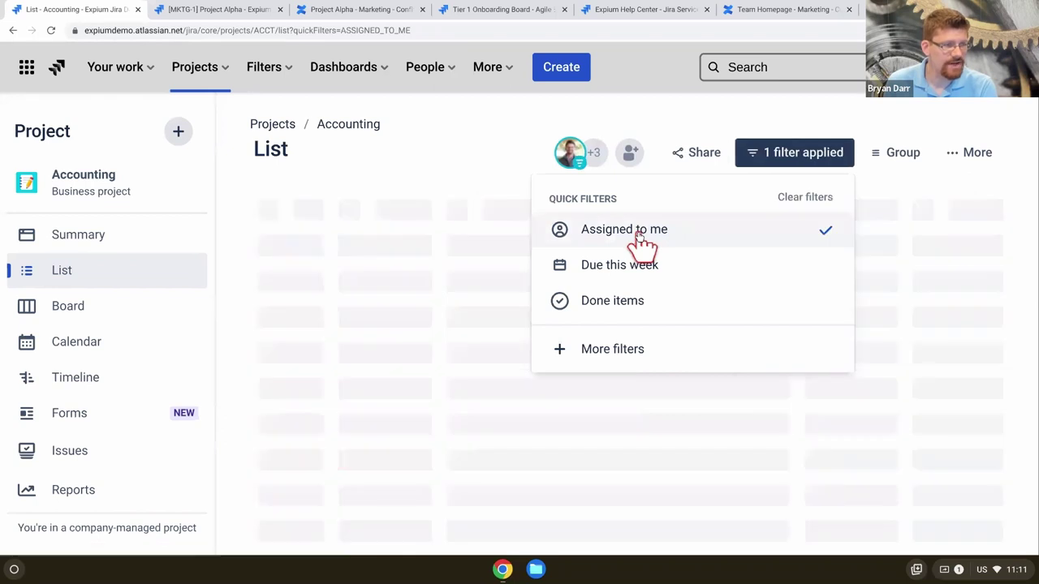
{"action": "left_click", "coordinate": [583, 485]}
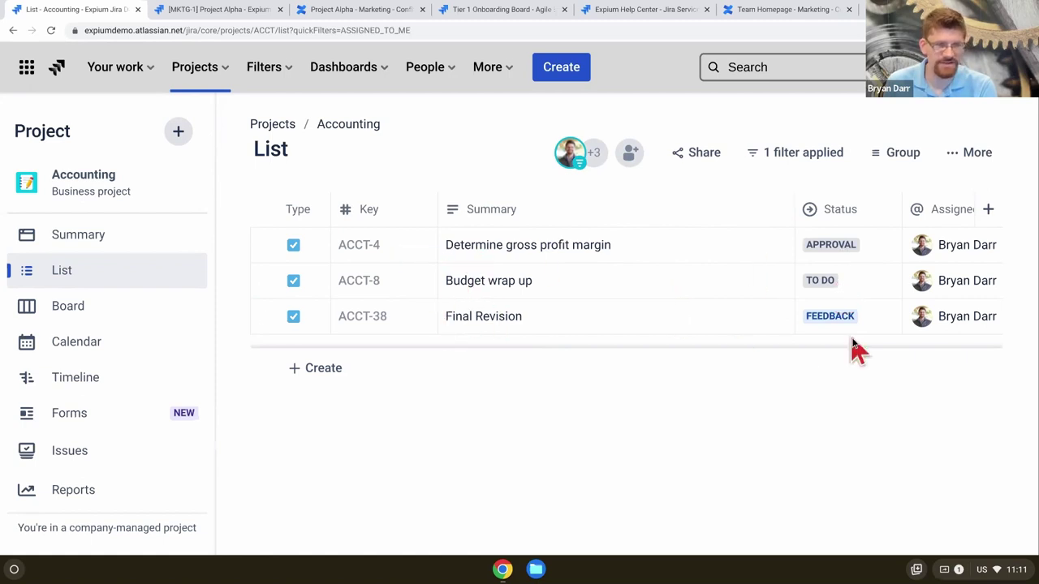
Replace the "Assigned to me" quick filter with "Done items"
{"action": "left_click", "coordinate": [803, 162]}
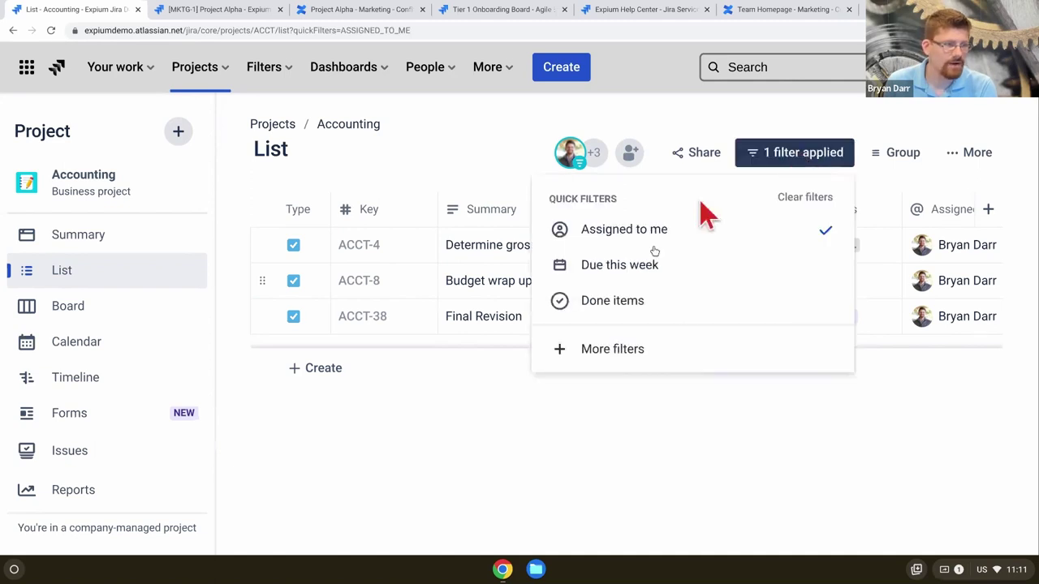
{"action": "left_click", "coordinate": [624, 301]}
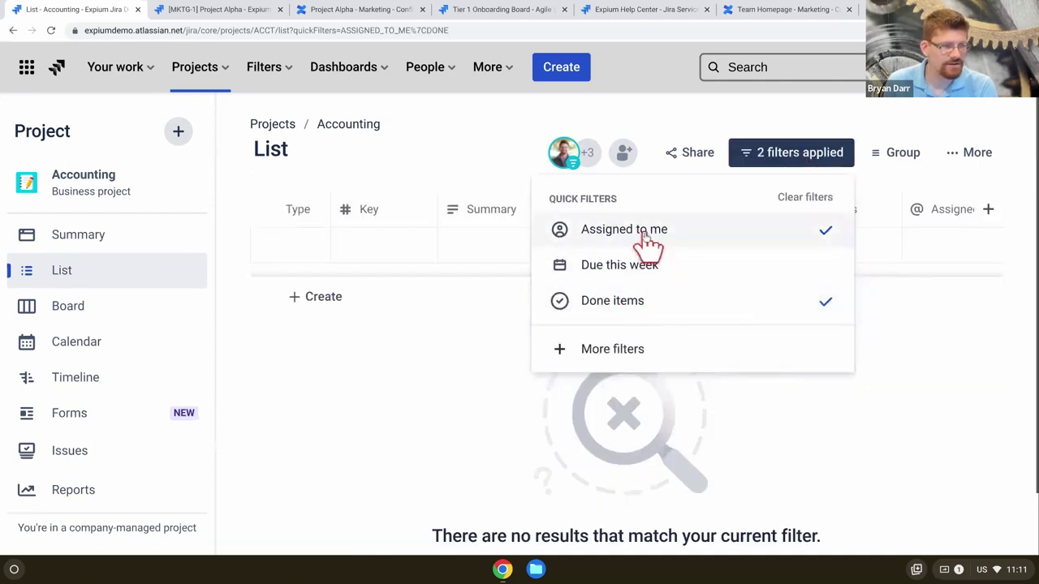
{"action": "left_click", "coordinate": [641, 232]}
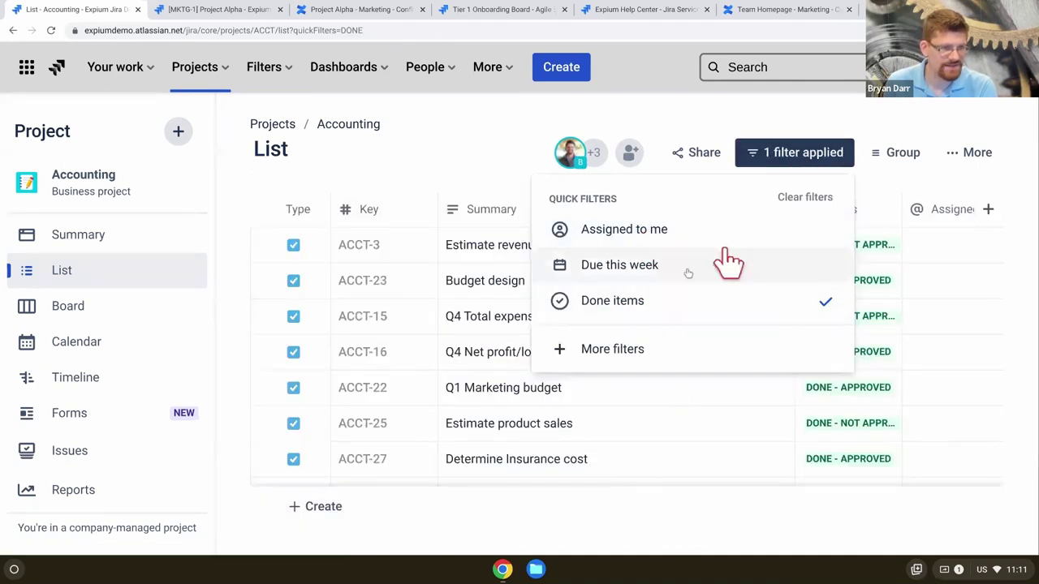
Replace the "Done items" quick filter with "Due this week", then clear all filters
{"action": "left_click", "coordinate": [647, 265]}
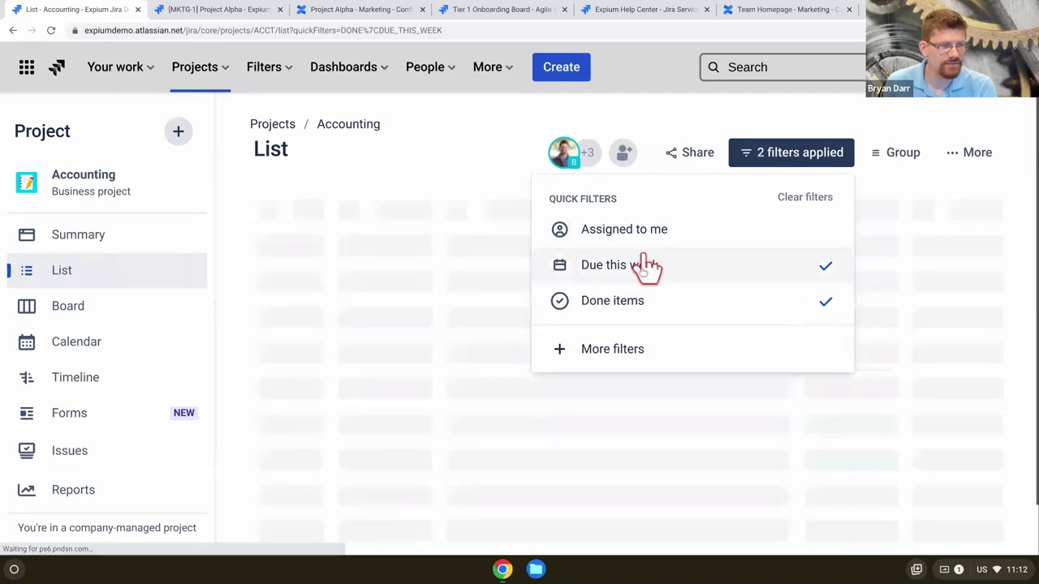
{"action": "left_click", "coordinate": [639, 302]}
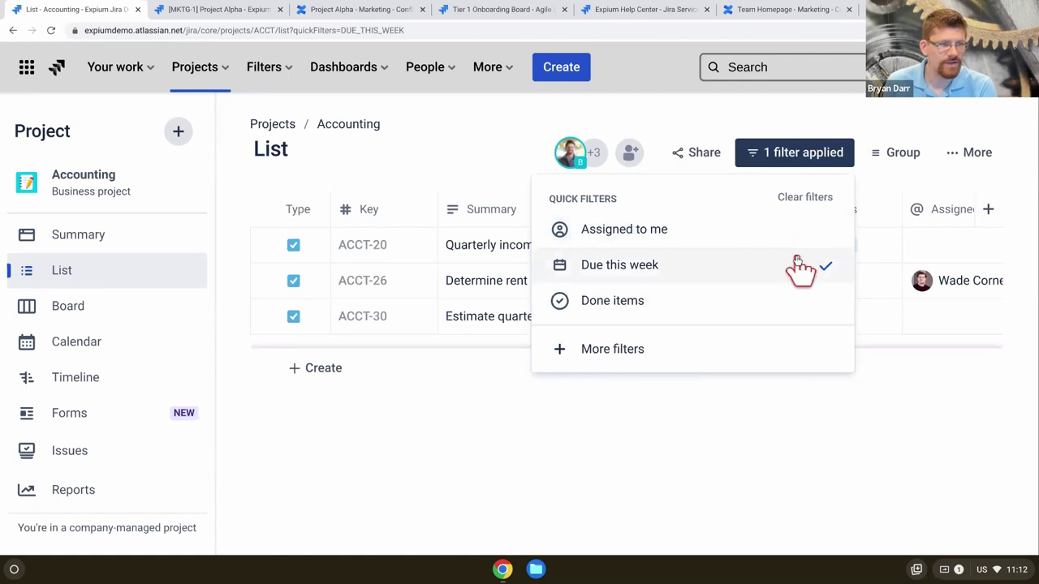
{"action": "left_click", "coordinate": [806, 198]}
Group the list by status and collapse the To Do and Approval groups
{"action": "left_click", "coordinate": [887, 156]}
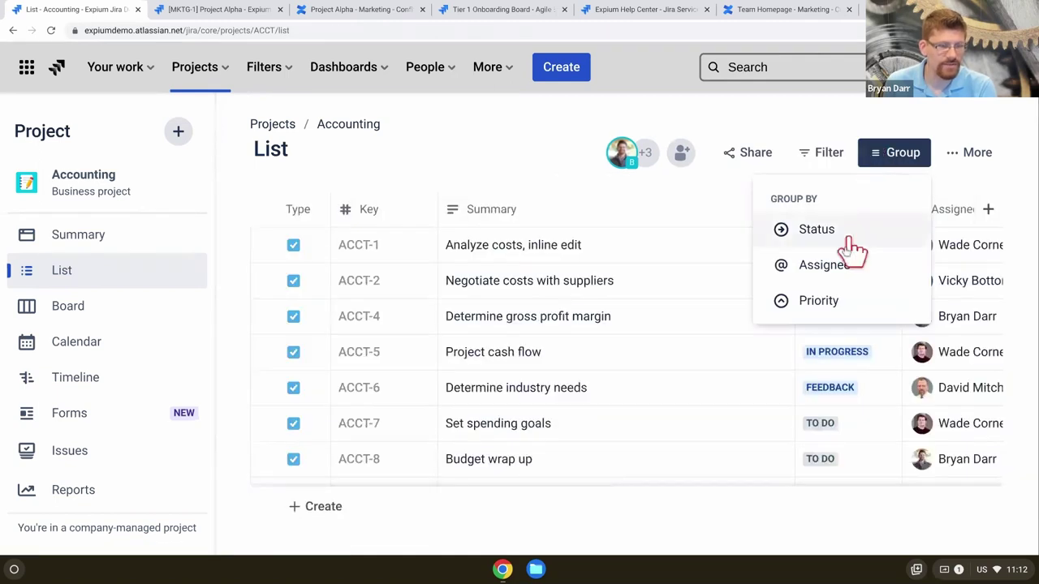
{"action": "left_click", "coordinate": [817, 235]}
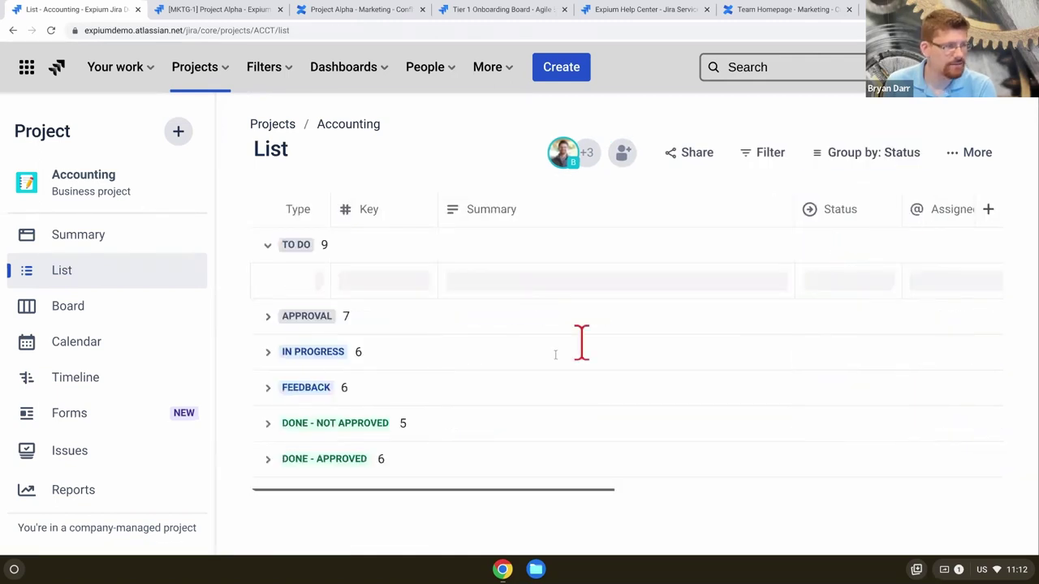
{"action": "left_click", "coordinate": [268, 245]}
{"action": "left_click", "coordinate": [269, 282]}
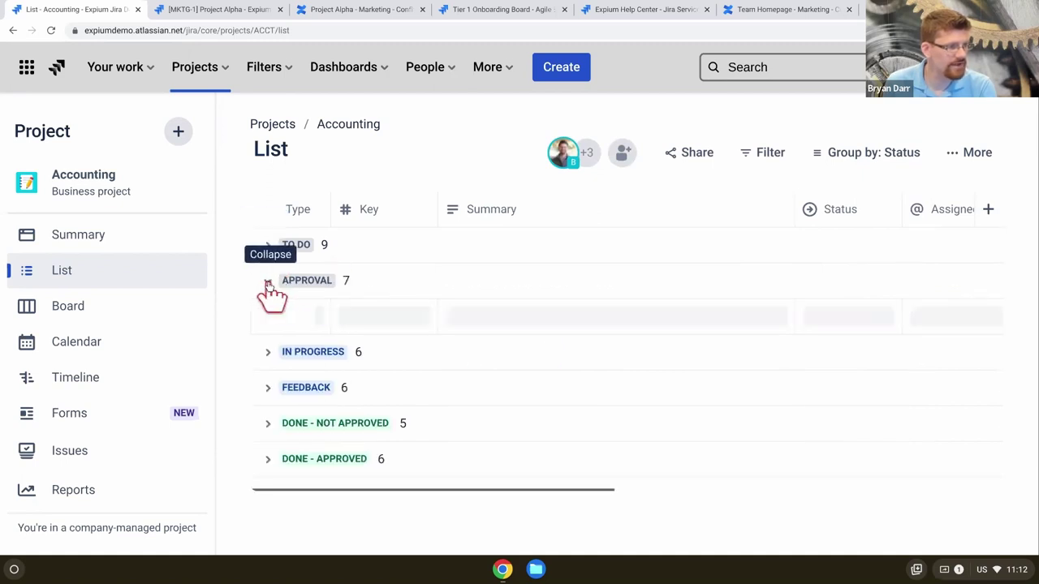
{"action": "left_click", "coordinate": [268, 282]}
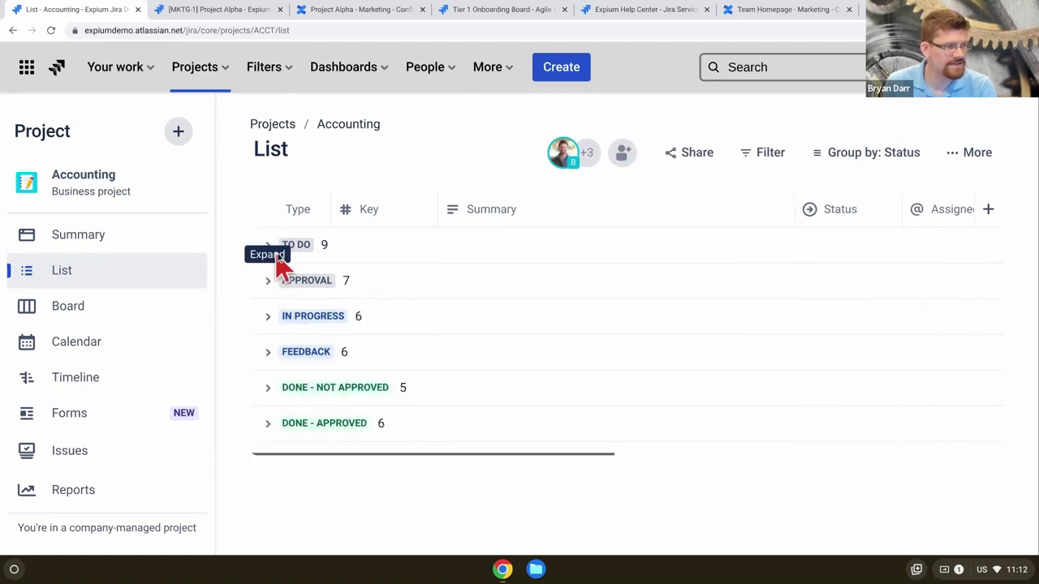
Regroup the list by assignee and by priority in turn, then clear the grouping
{"action": "left_click", "coordinate": [860, 163]}
{"action": "left_click", "coordinate": [824, 267]}
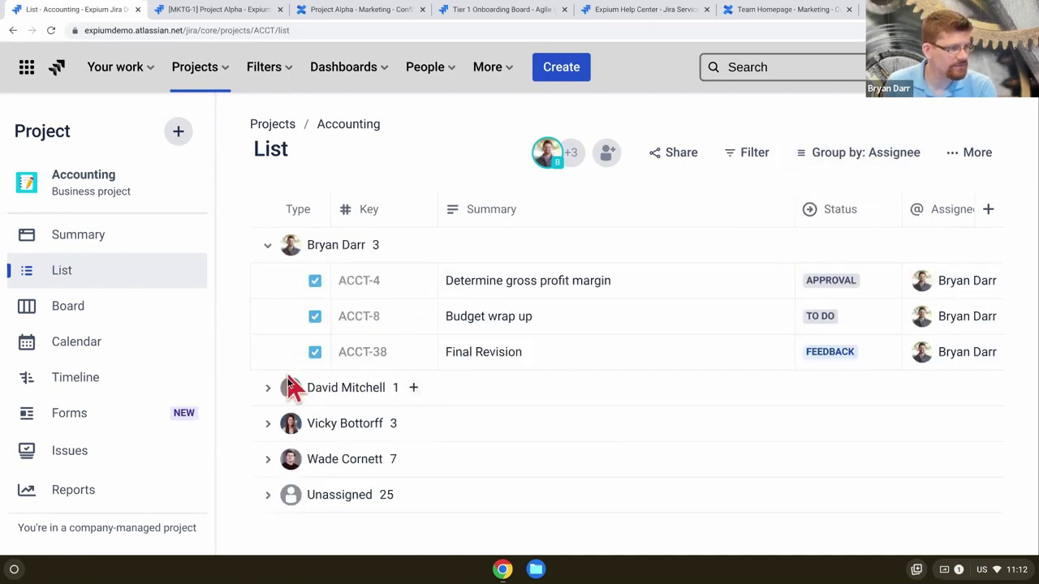
{"action": "left_click", "coordinate": [848, 154]}
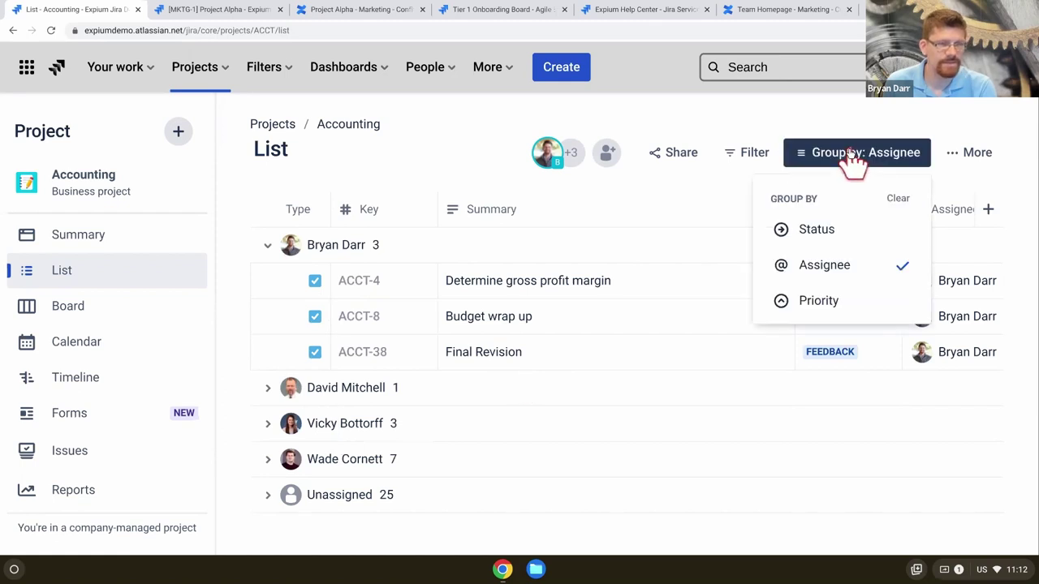
{"action": "left_click", "coordinate": [816, 301]}
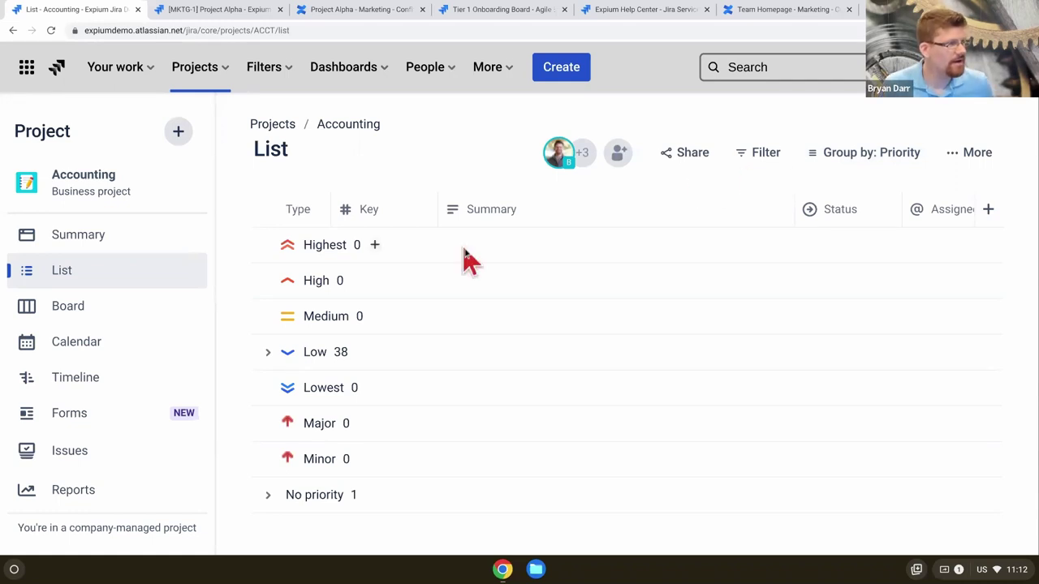
{"action": "left_click", "coordinate": [836, 163]}
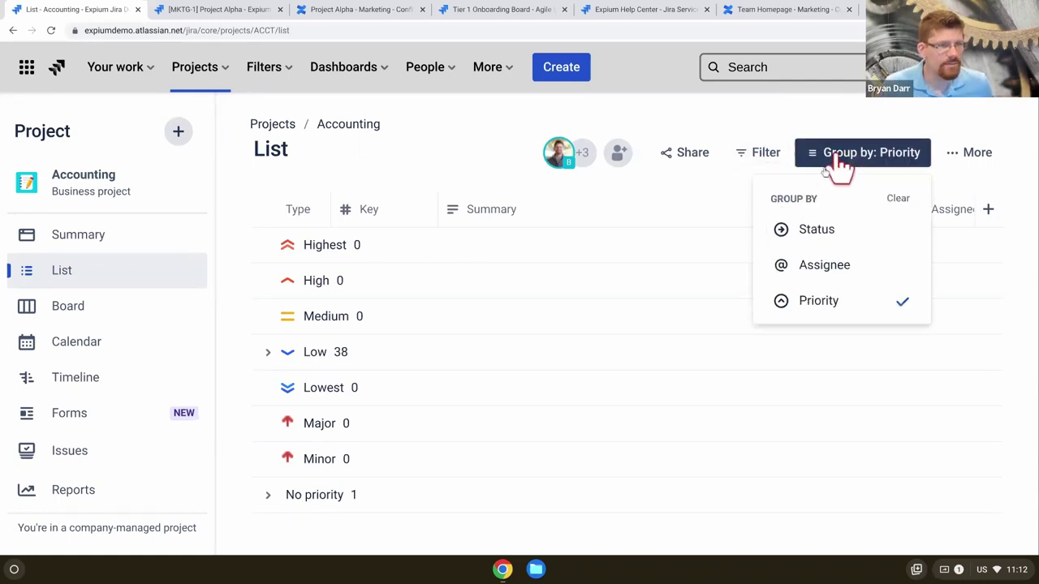
{"action": "left_click", "coordinate": [898, 199]}
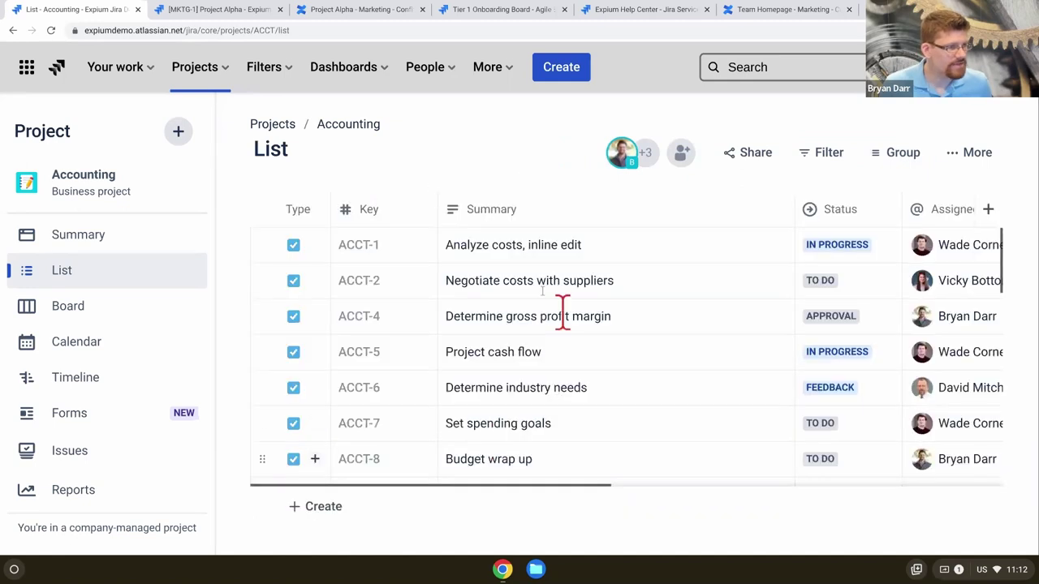
Open the Accounting project's Board view and look through its status columns and issue cards
{"action": "left_click", "coordinate": [73, 313]}
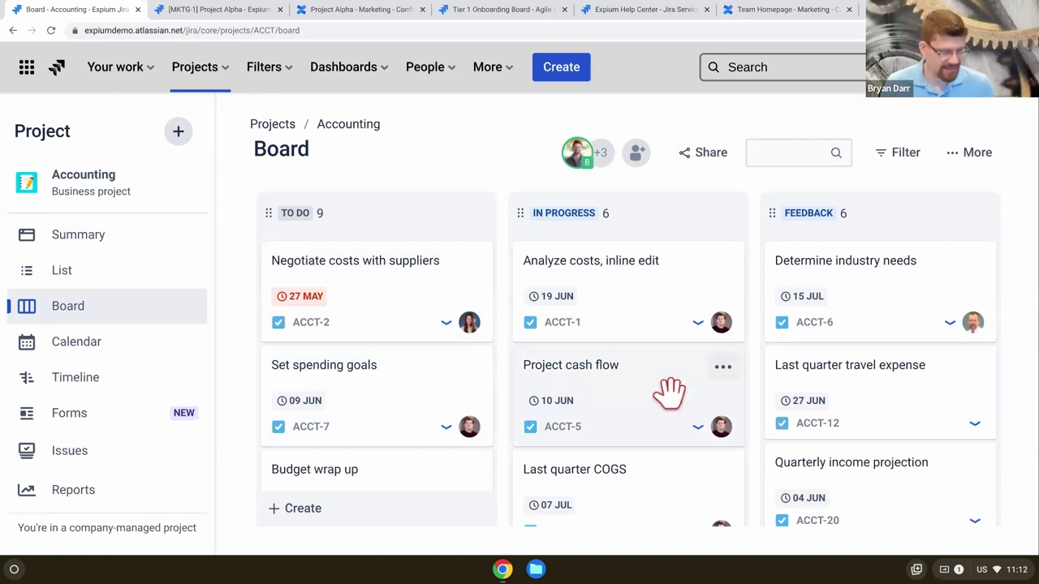
{"action": "scroll", "coordinate": [670, 393], "scroll_direction": "right", "scroll_amount": 10}
{"action": "scroll", "coordinate": [666, 393], "scroll_direction": "left", "scroll_amount": 8}
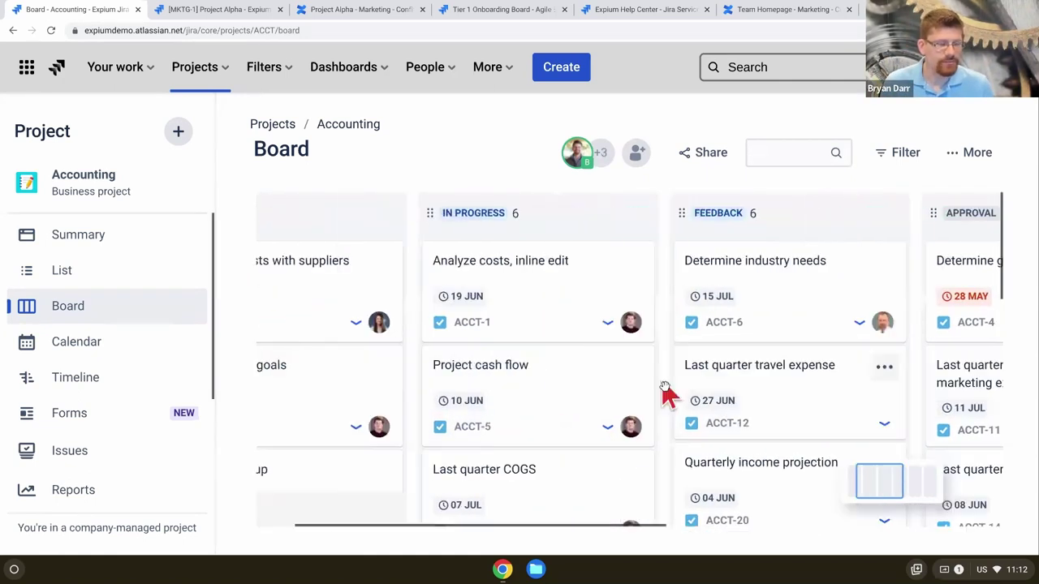
{"action": "scroll", "coordinate": [667, 393], "scroll_direction": "left", "scroll_amount": 2}
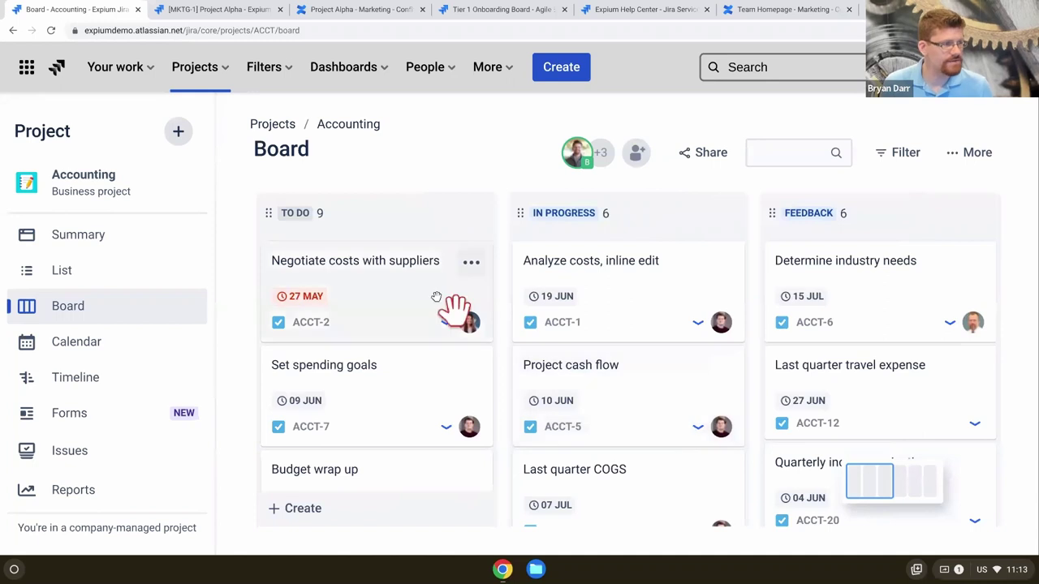
{"action": "scroll", "coordinate": [373, 308], "scroll_direction": "down", "scroll_amount": 5}
{"action": "scroll", "coordinate": [341, 293], "scroll_direction": "down", "scroll_amount": 2}
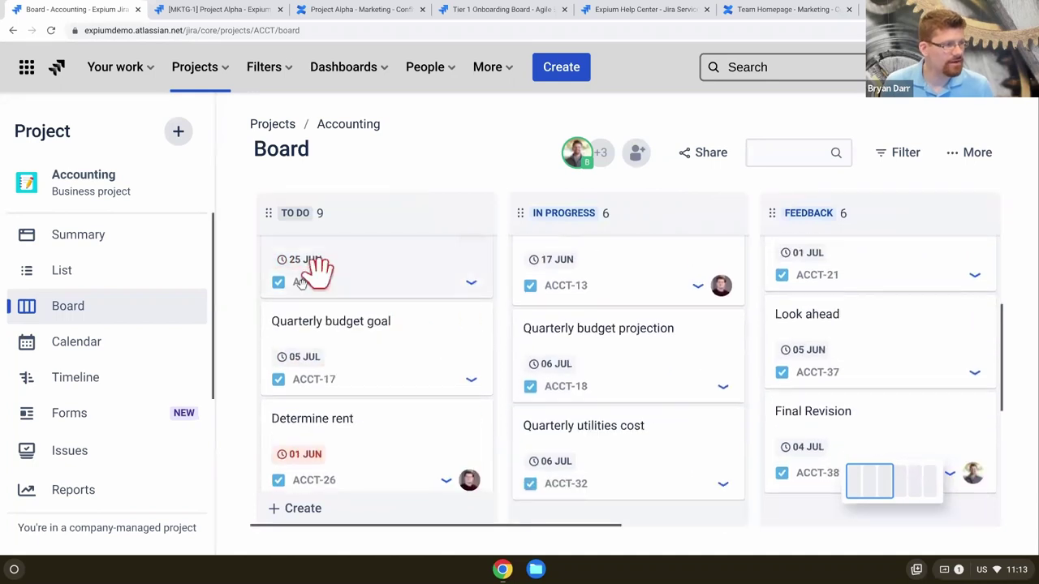
Examine the board's columns from To Do through Done - Approved and the issue cards in each
{"action": "scroll", "coordinate": [325, 304], "scroll_direction": "down", "scroll_amount": 3}
{"action": "scroll", "coordinate": [324, 306], "scroll_direction": "down", "scroll_amount": 2}
{"action": "scroll", "coordinate": [320, 306], "scroll_direction": "up", "scroll_amount": 10}
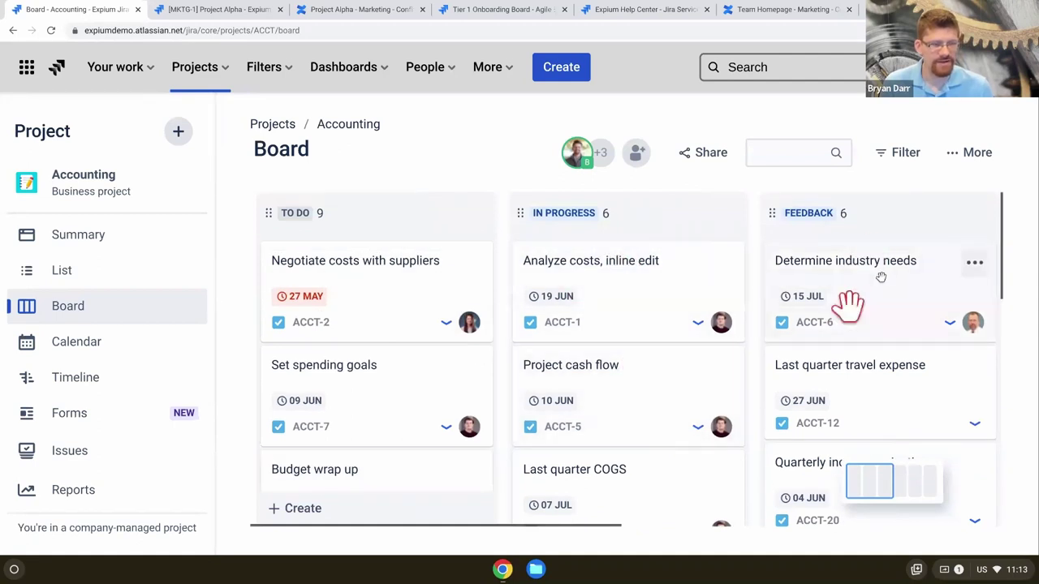
{"action": "scroll", "coordinate": [849, 258], "scroll_direction": "right", "scroll_amount": 5}
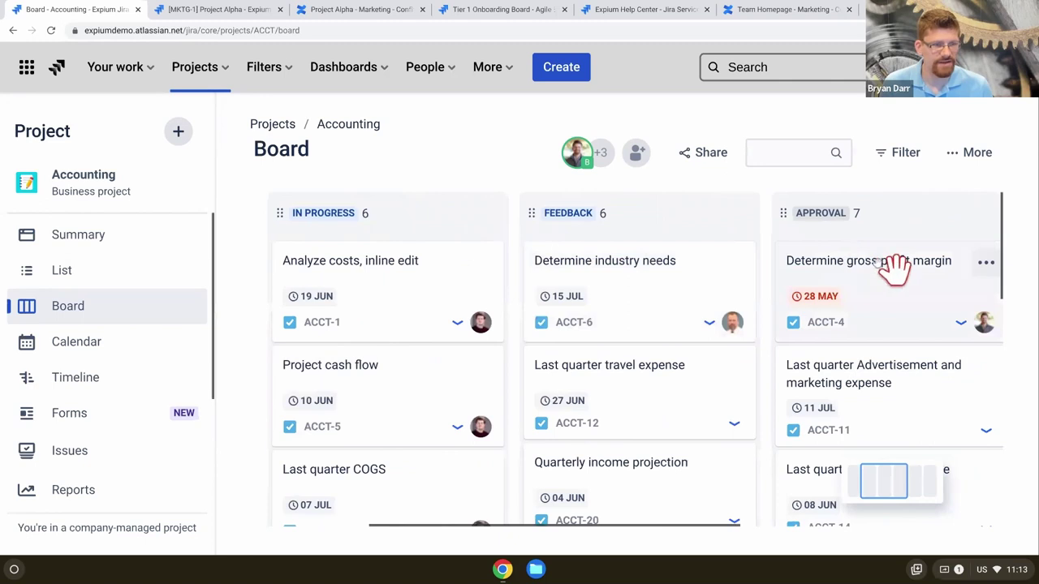
{"action": "scroll", "coordinate": [872, 276], "scroll_direction": "right", "scroll_amount": 6}
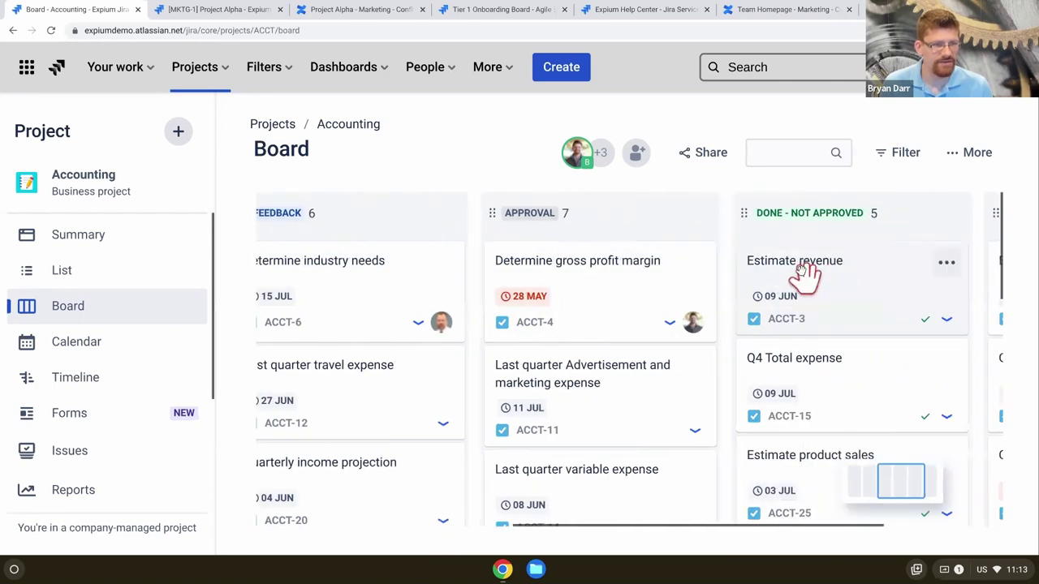
{"action": "scroll", "coordinate": [812, 270], "scroll_direction": "right", "scroll_amount": 3}
{"action": "scroll", "coordinate": [542, 319], "scroll_direction": "left", "scroll_amount": 10}
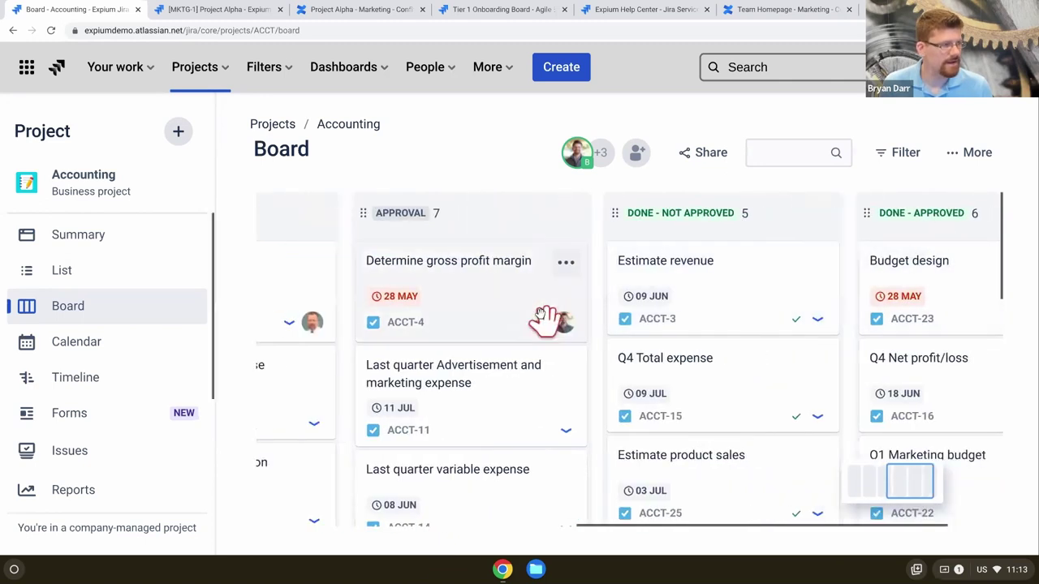
{"action": "left_click_drag", "start_coordinate": [649, 276], "coordinate": [398, 295]}
{"action": "scroll", "coordinate": [357, 321], "scroll_direction": "right", "scroll_amount": 2}
{"action": "scroll", "coordinate": [357, 321], "scroll_direction": "left", "scroll_amount": 9}
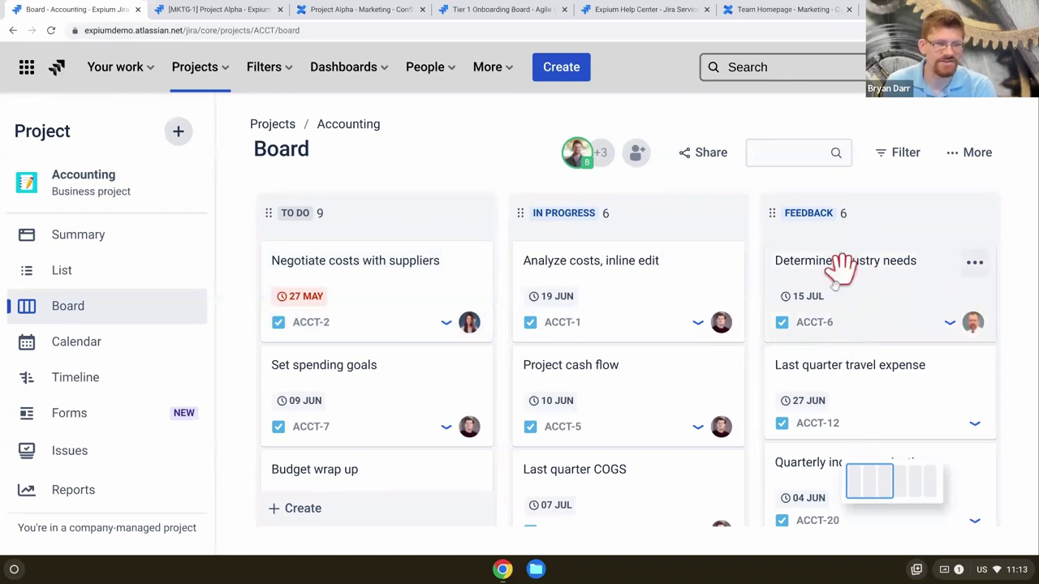
{"action": "scroll", "coordinate": [845, 388], "scroll_direction": "down", "scroll_amount": 5}
{"action": "scroll", "coordinate": [845, 388], "scroll_direction": "up", "scroll_amount": 5}
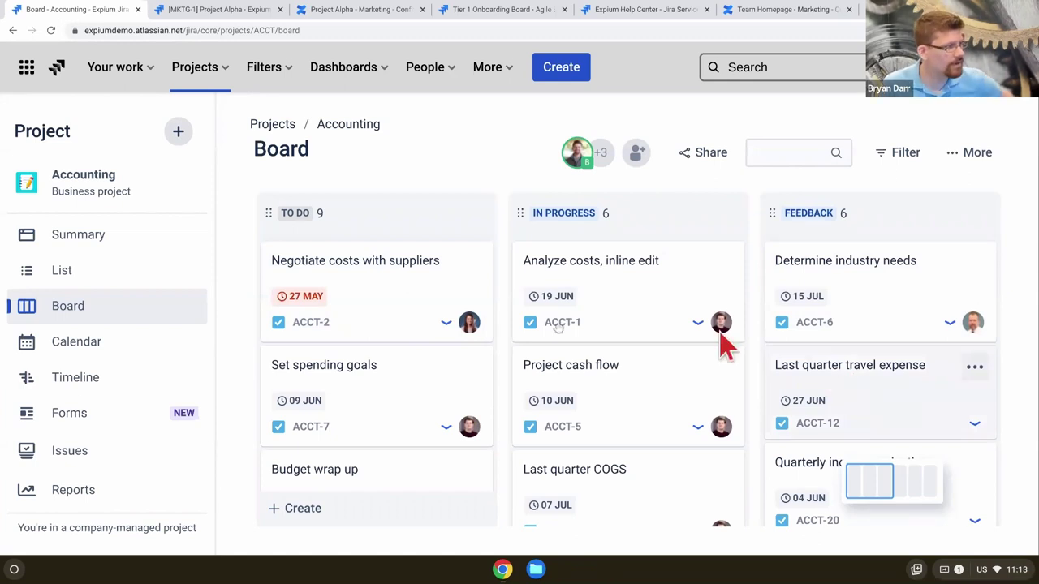
Open the project's Calendar view and view the details of the ACCT-37 "Look ahead" issue, then close it
{"action": "left_click", "coordinate": [77, 345]}
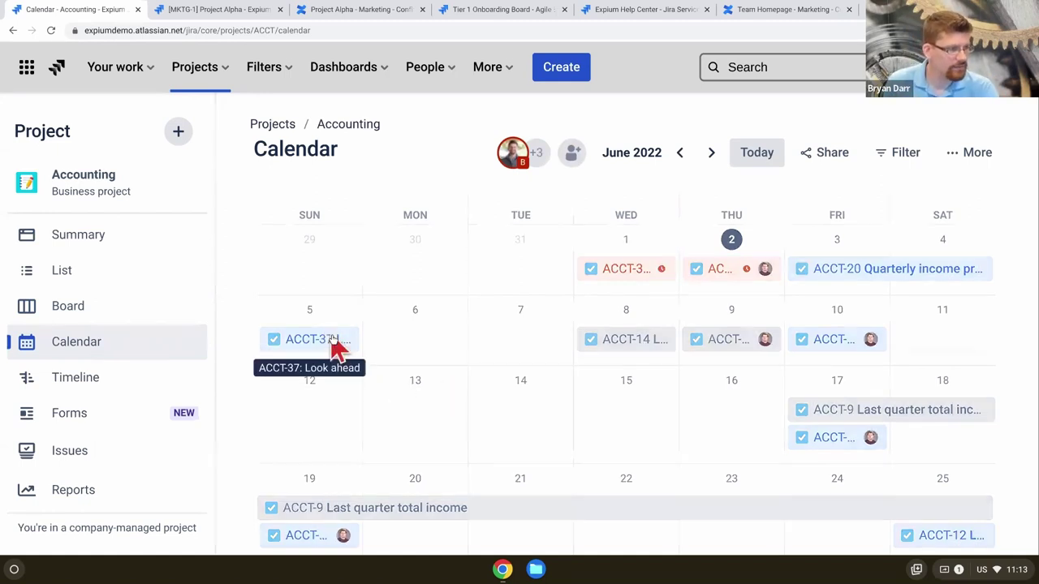
{"action": "left_click", "coordinate": [333, 341]}
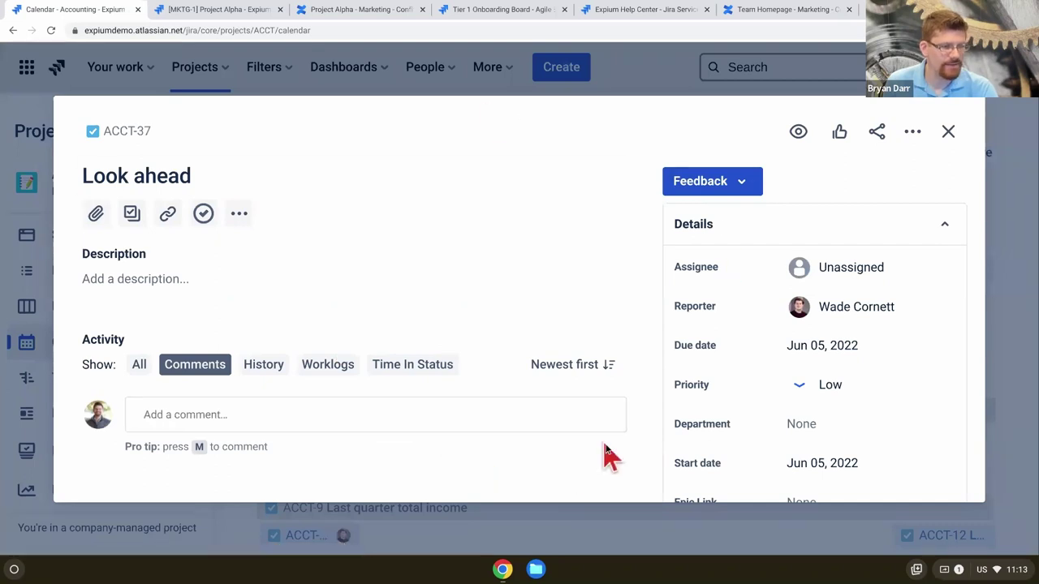
{"action": "left_click", "coordinate": [947, 132]}
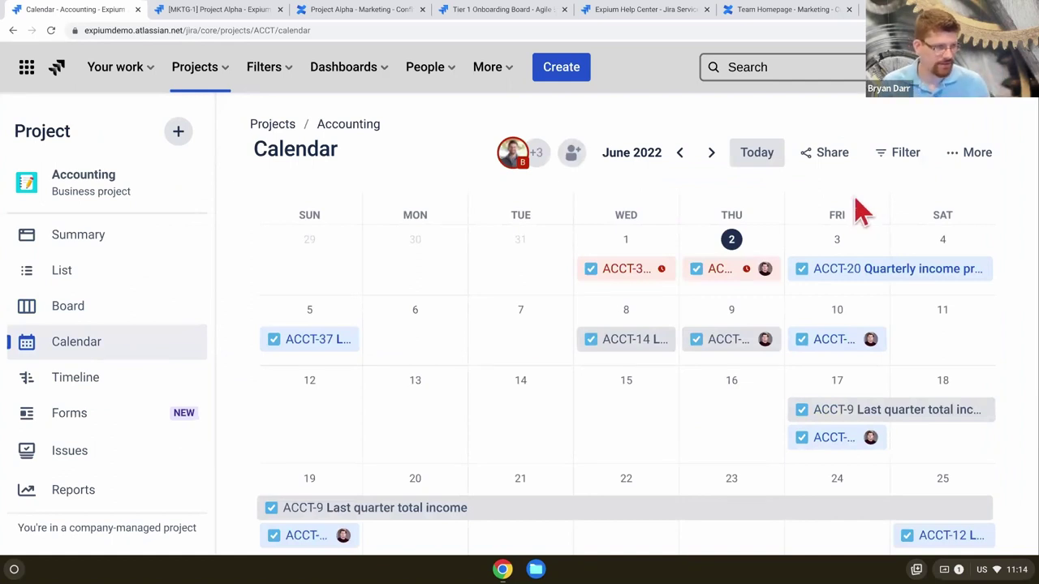
Reopen ACCT-37 from the calendar and draft a comment mentioning the reporter with the text "Where are we on tihs?"
{"action": "left_click", "coordinate": [331, 342]}
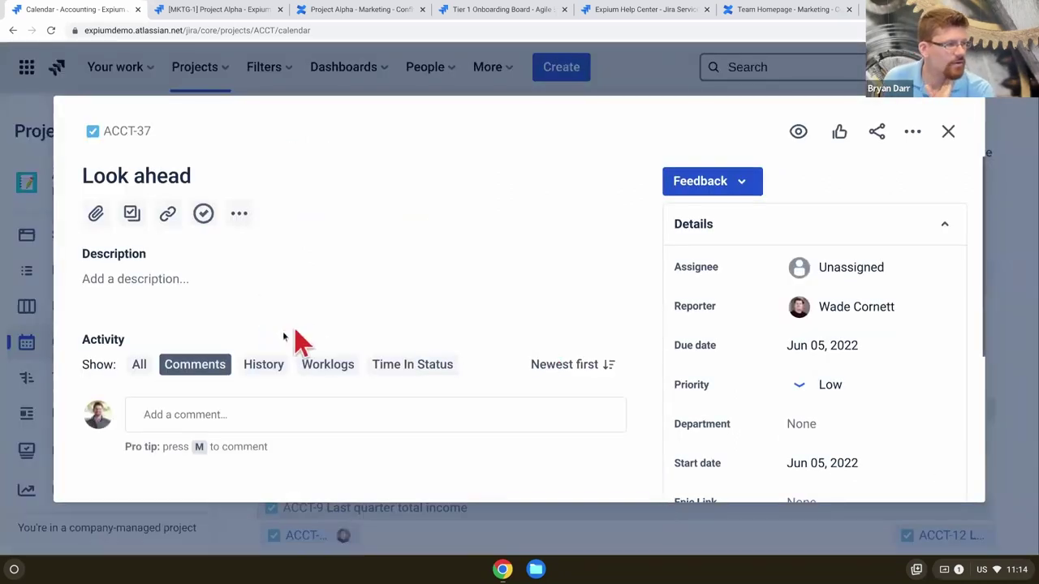
{"action": "left_click", "coordinate": [235, 416]}
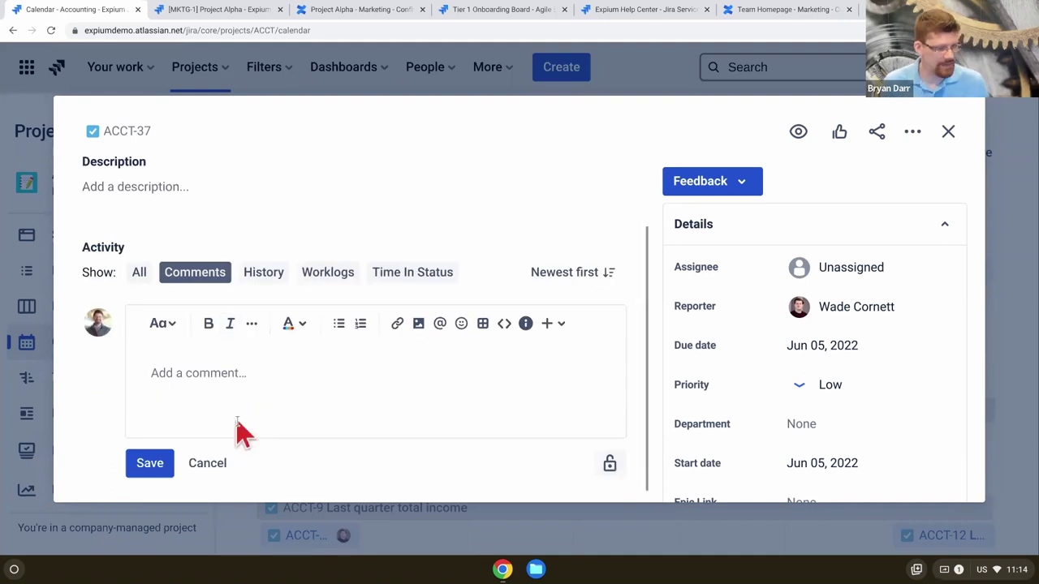
{"action": "type", "text": "@"}
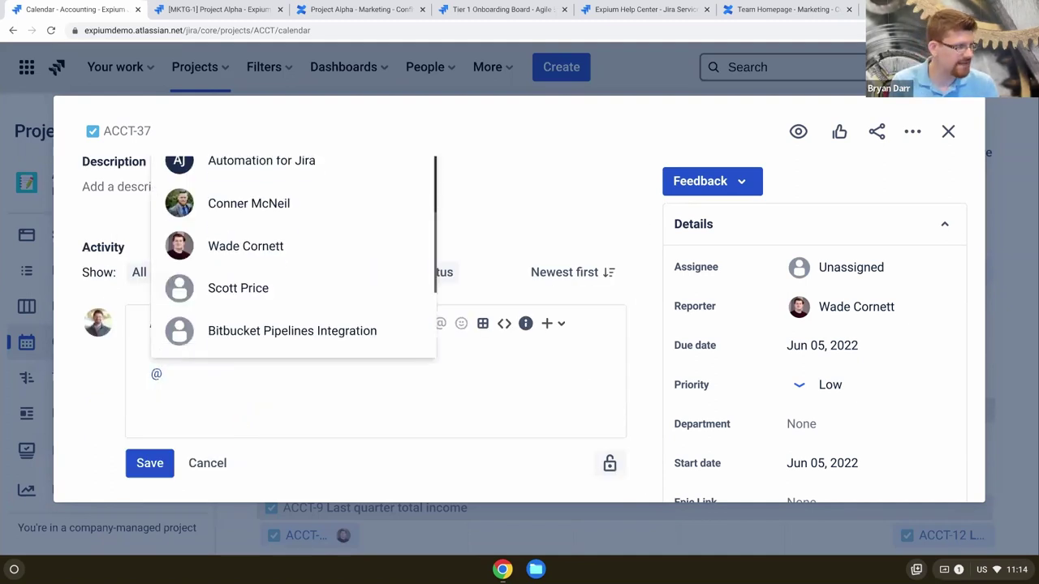
{"action": "type", "text": "wade"}
{"action": "key", "text": "Return"}
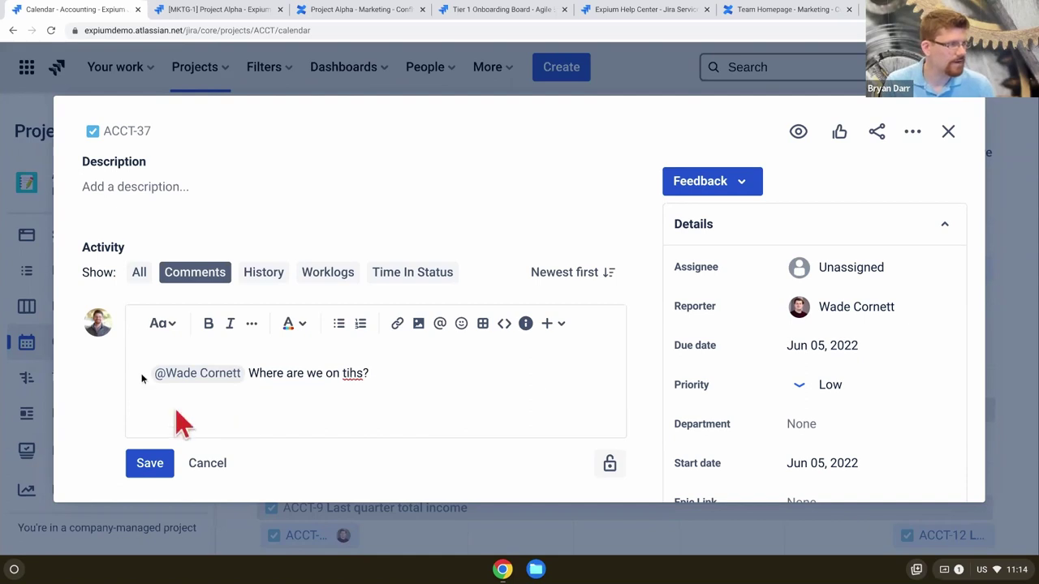
Review the ACCT-37 issue's change history and its worklogs
{"action": "left_click", "coordinate": [268, 276]}
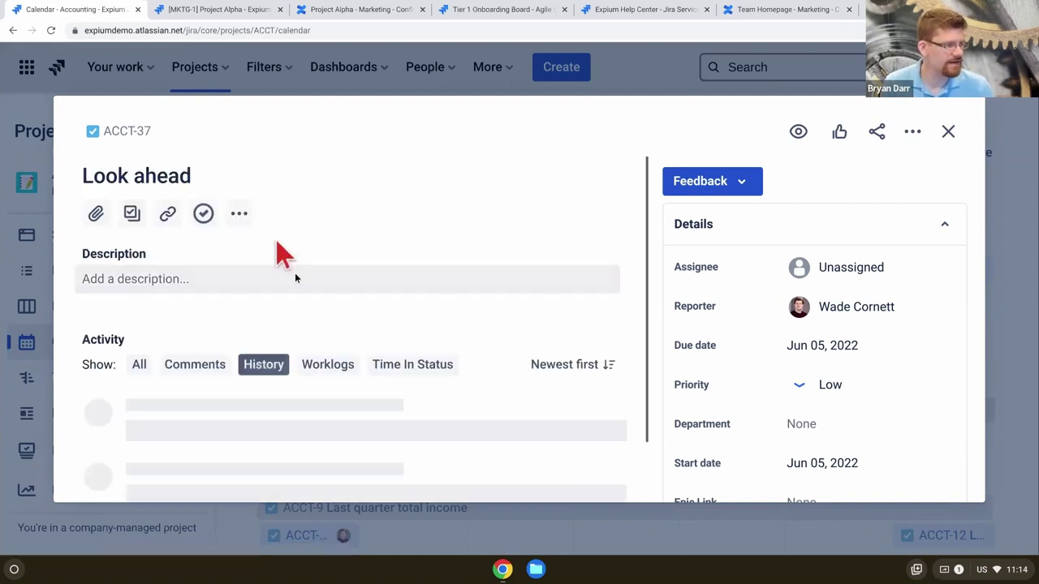
{"action": "scroll", "coordinate": [308, 345], "scroll_direction": "down", "scroll_amount": 3}
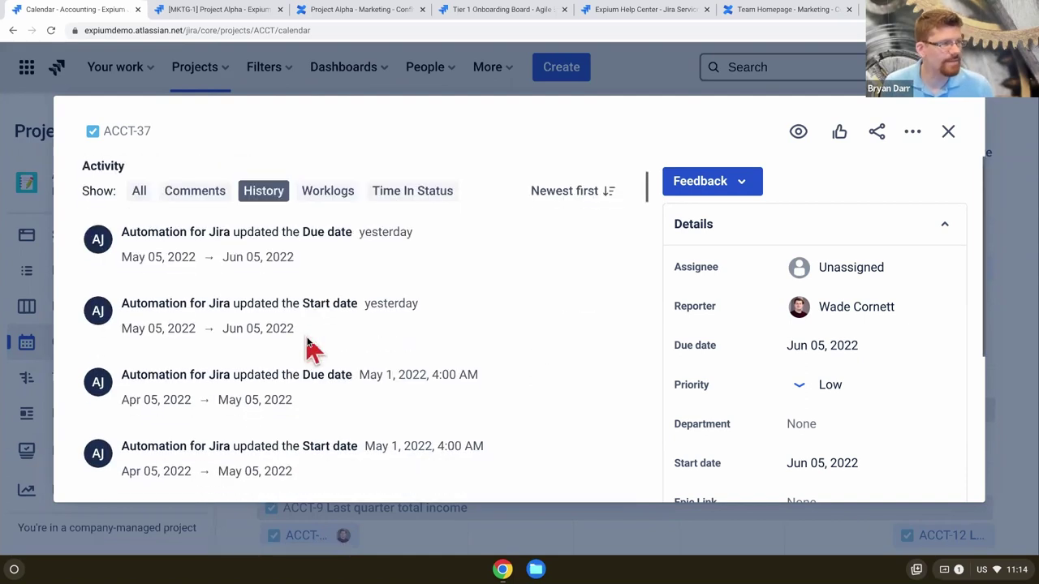
{"action": "scroll", "coordinate": [309, 345], "scroll_direction": "up", "scroll_amount": 3}
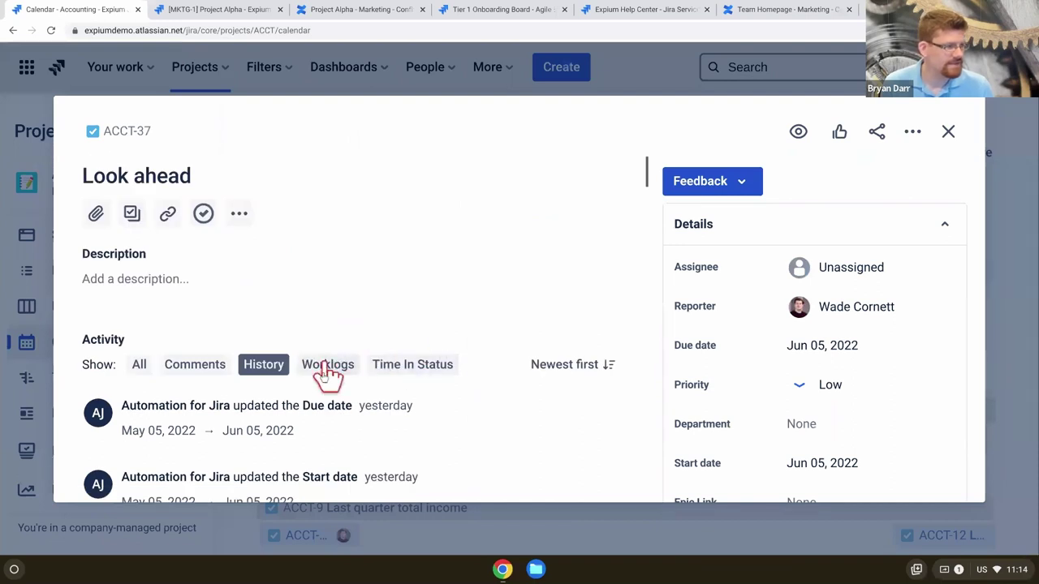
{"action": "left_click", "coordinate": [328, 365]}
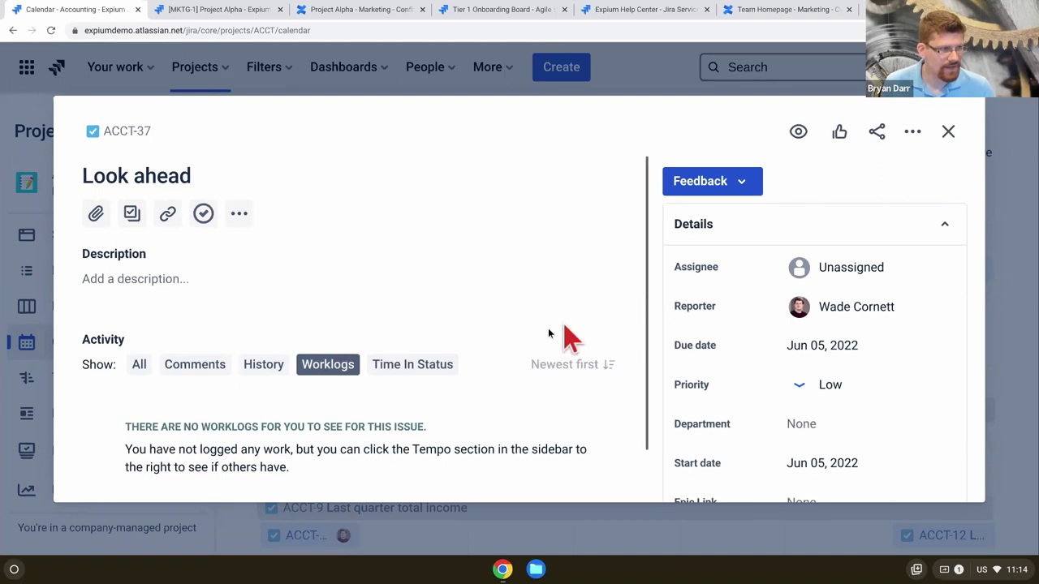
Look through the ACCT-37 detail fields, expand the additional fields, and close the issue
{"action": "scroll", "coordinate": [808, 333], "scroll_direction": "down", "scroll_amount": 2}
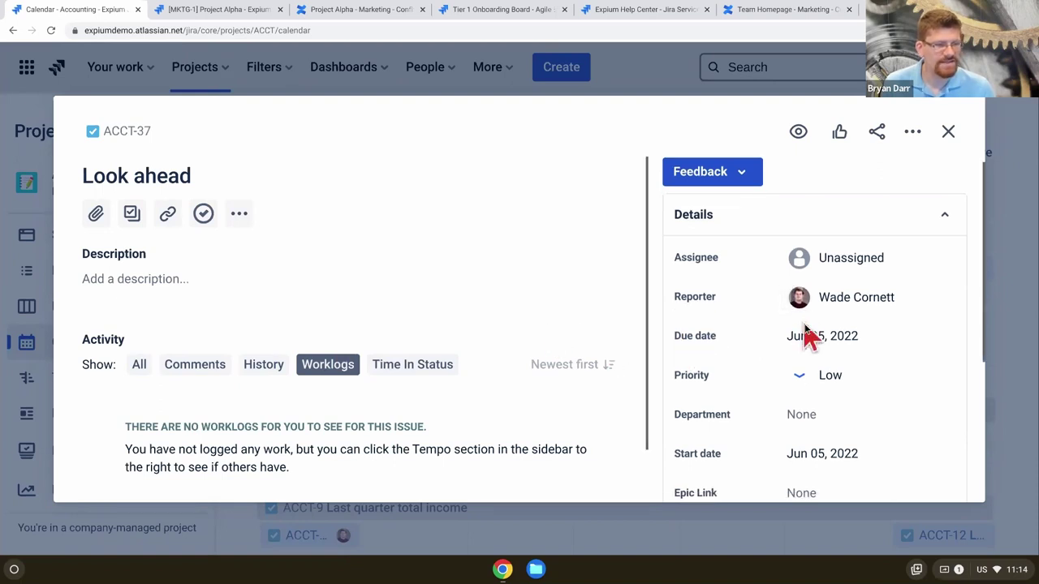
{"action": "scroll", "coordinate": [808, 335], "scroll_direction": "up", "scroll_amount": 1}
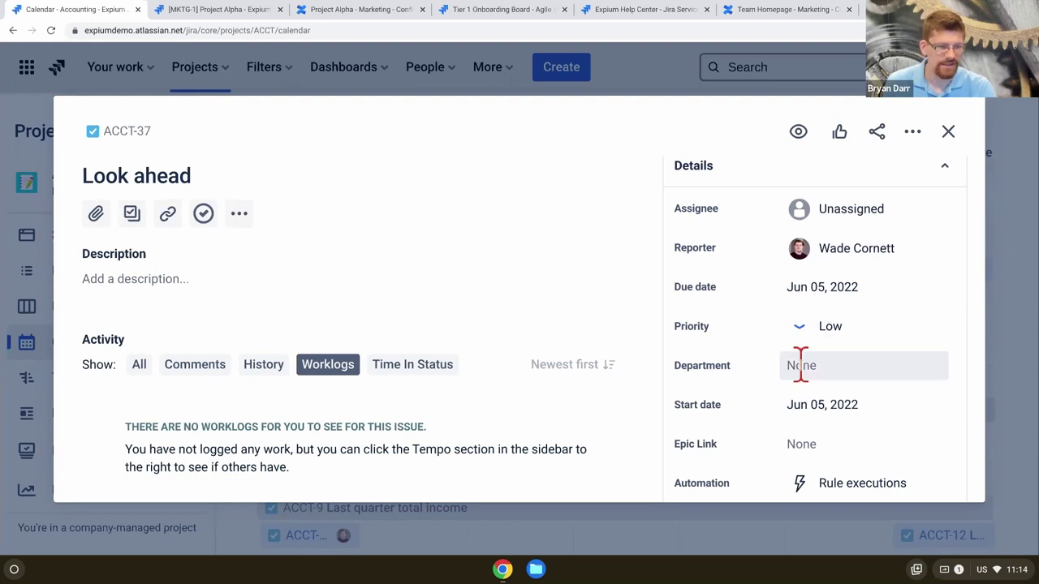
{"action": "scroll", "coordinate": [822, 375], "scroll_direction": "down", "scroll_amount": 1}
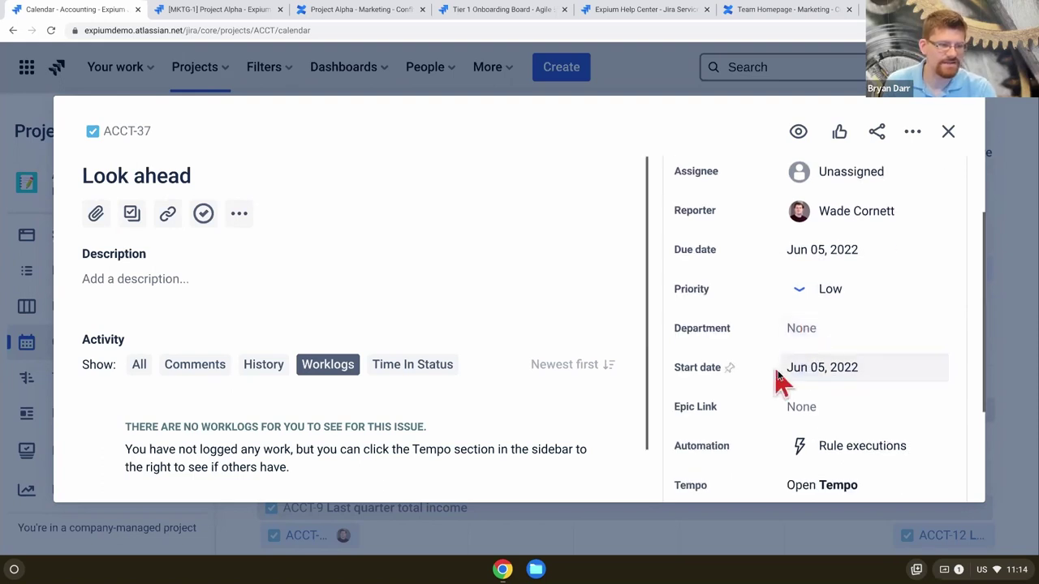
{"action": "scroll", "coordinate": [800, 357], "scroll_direction": "down", "scroll_amount": 3}
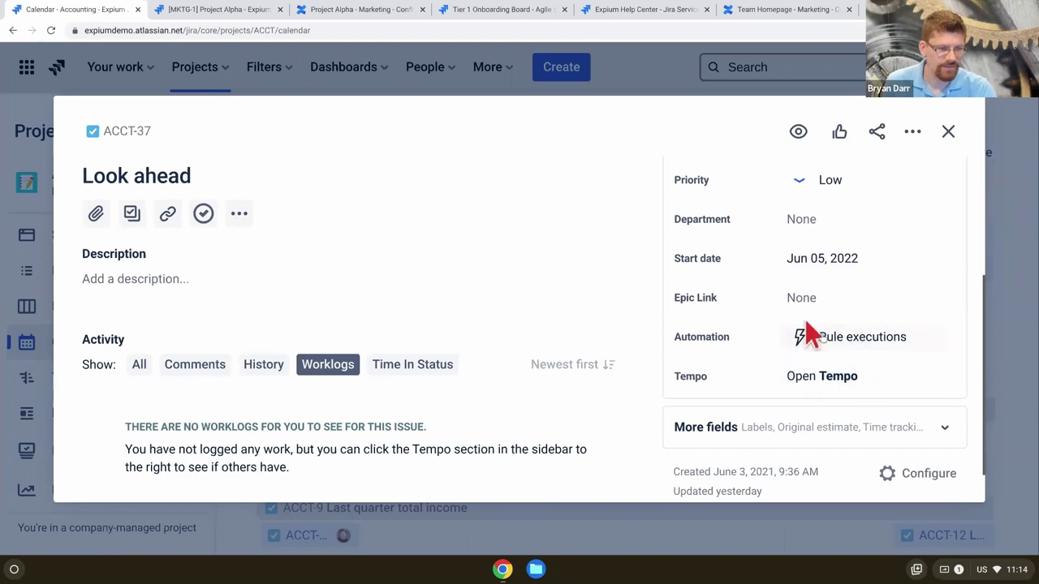
{"action": "left_click", "coordinate": [830, 438]}
{"action": "scroll", "coordinate": [828, 441], "scroll_direction": "down", "scroll_amount": 4}
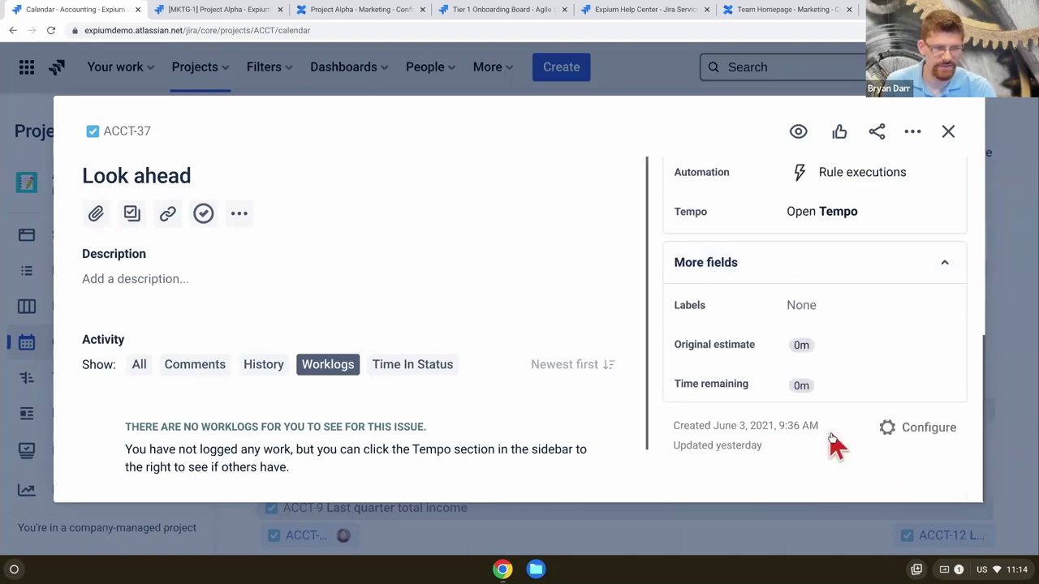
{"action": "left_click", "coordinate": [949, 131]}
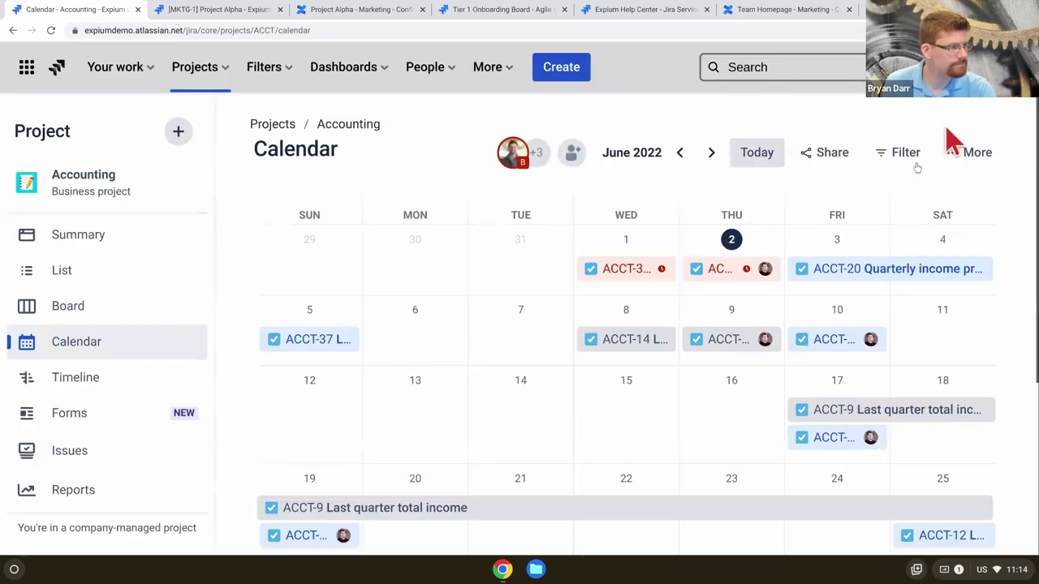
Reopen ACCT-37, view its watch options, and close the issue without adding a watcher
{"action": "left_click", "coordinate": [303, 350]}
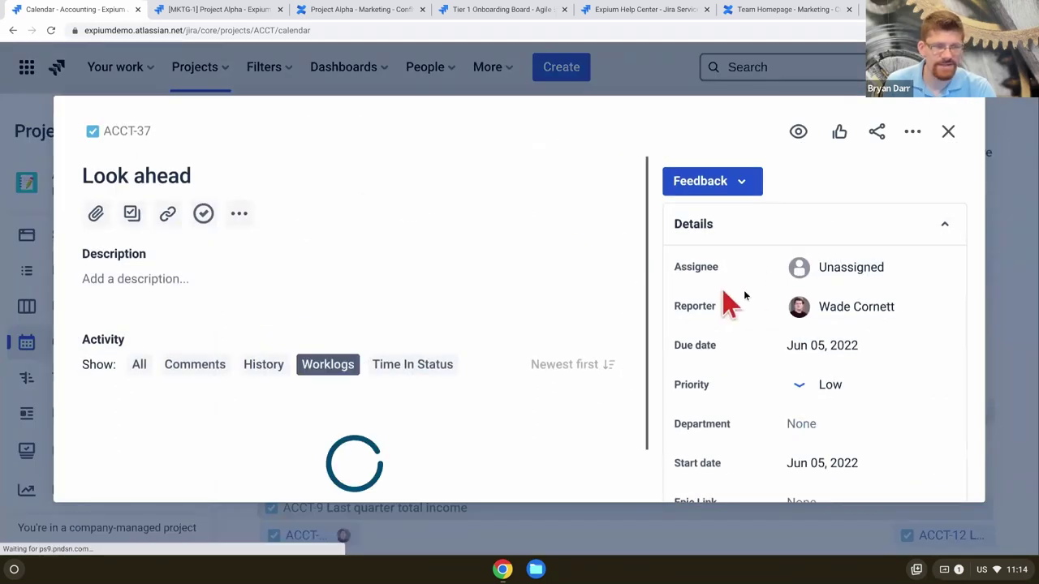
{"action": "left_click", "coordinate": [799, 133]}
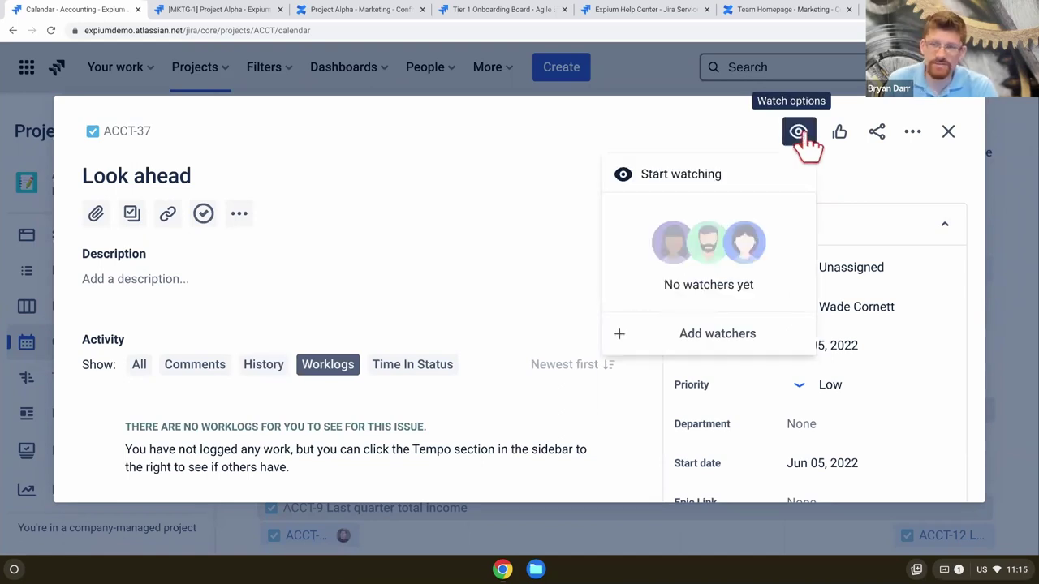
{"action": "left_click", "coordinate": [799, 134]}
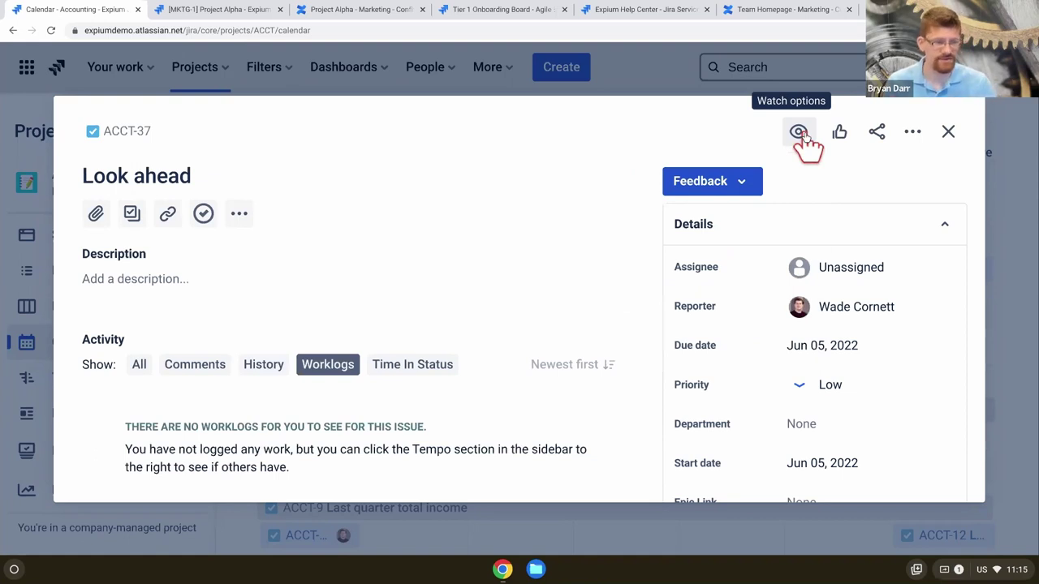
{"action": "left_click", "coordinate": [1021, 260]}
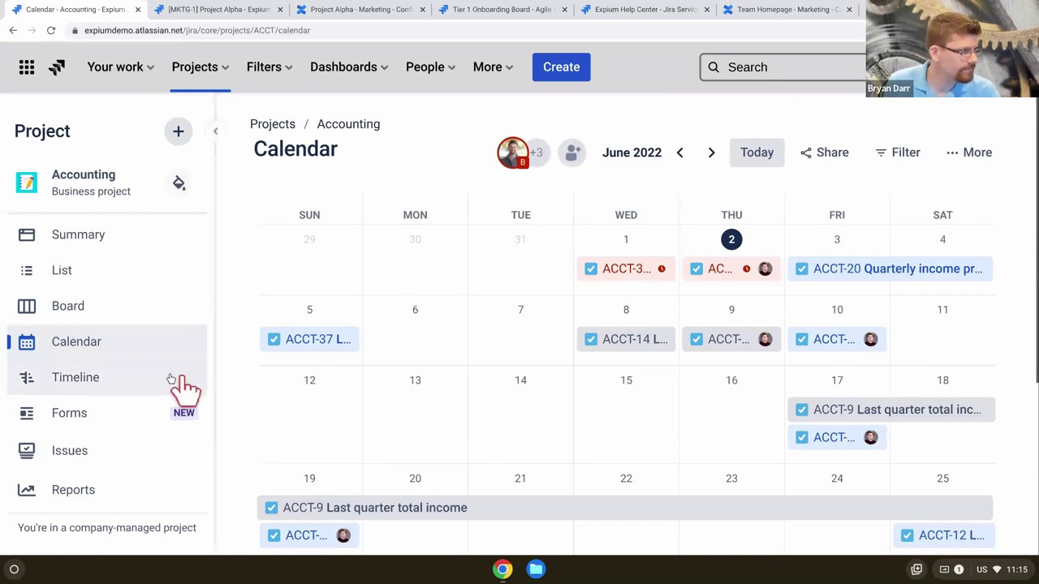
Open the project's Timeline view, switch its scale to Weeks, and look through the scheduled tasks
{"action": "left_click", "coordinate": [122, 373]}
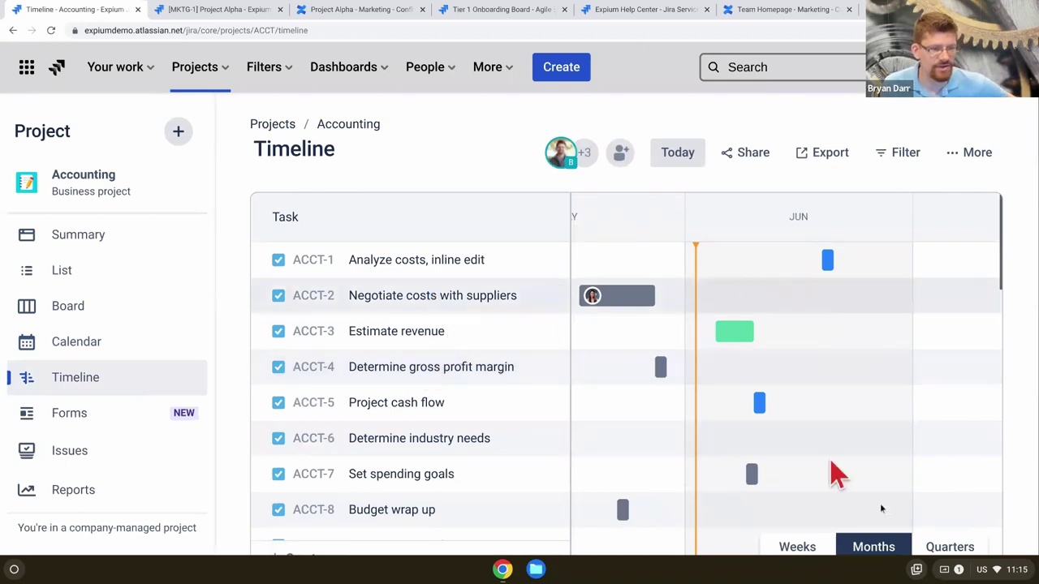
{"action": "left_click", "coordinate": [791, 556]}
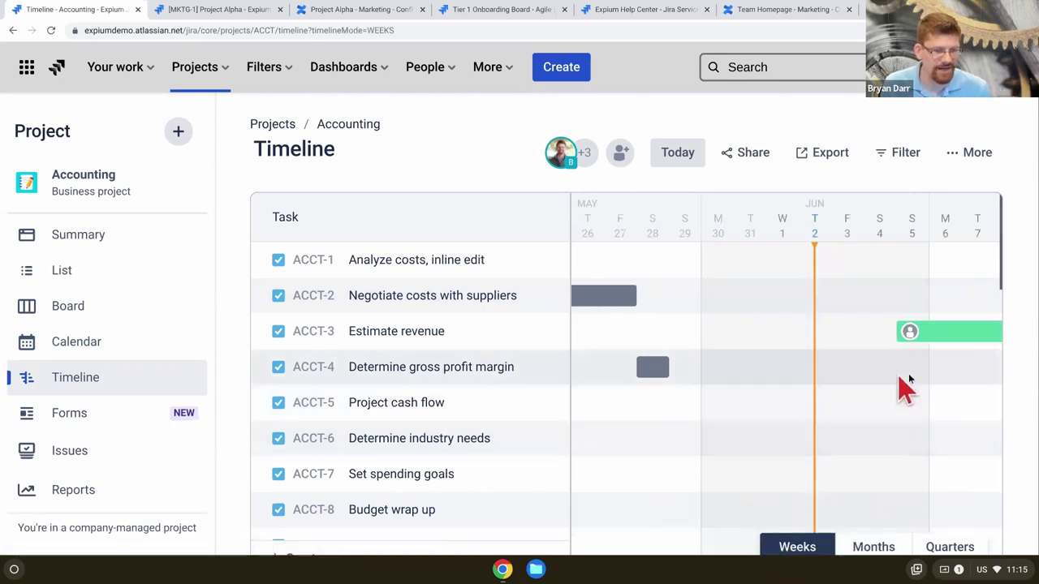
{"action": "scroll", "coordinate": [617, 353], "scroll_direction": "down", "scroll_amount": 3}
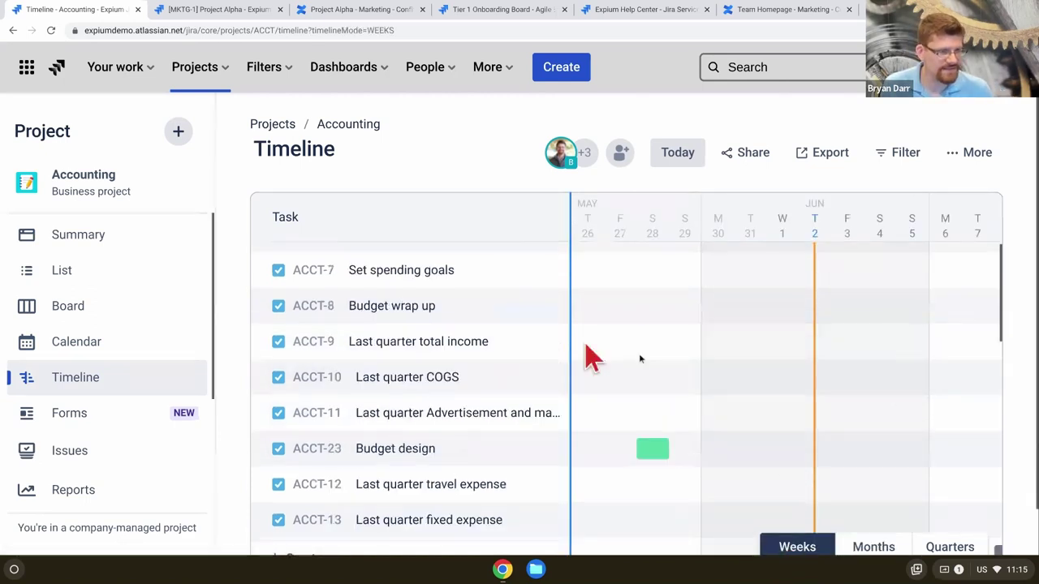
{"action": "scroll", "coordinate": [641, 364], "scroll_direction": "down", "scroll_amount": 2}
{"action": "scroll", "coordinate": [641, 364], "scroll_direction": "up", "scroll_amount": 5}
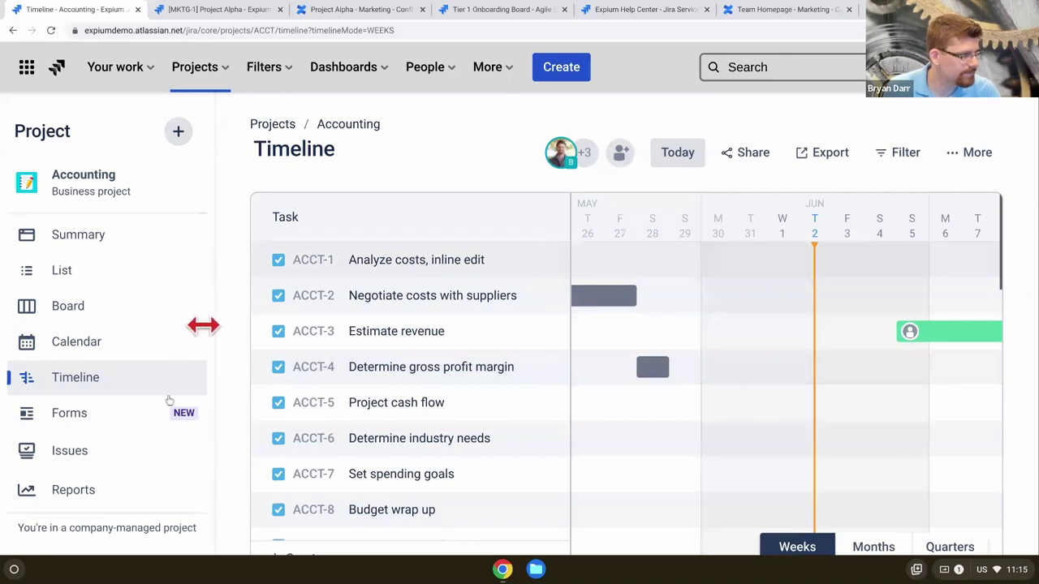
Open the Accounting project's Forms page
{"action": "left_click", "coordinate": [100, 421]}
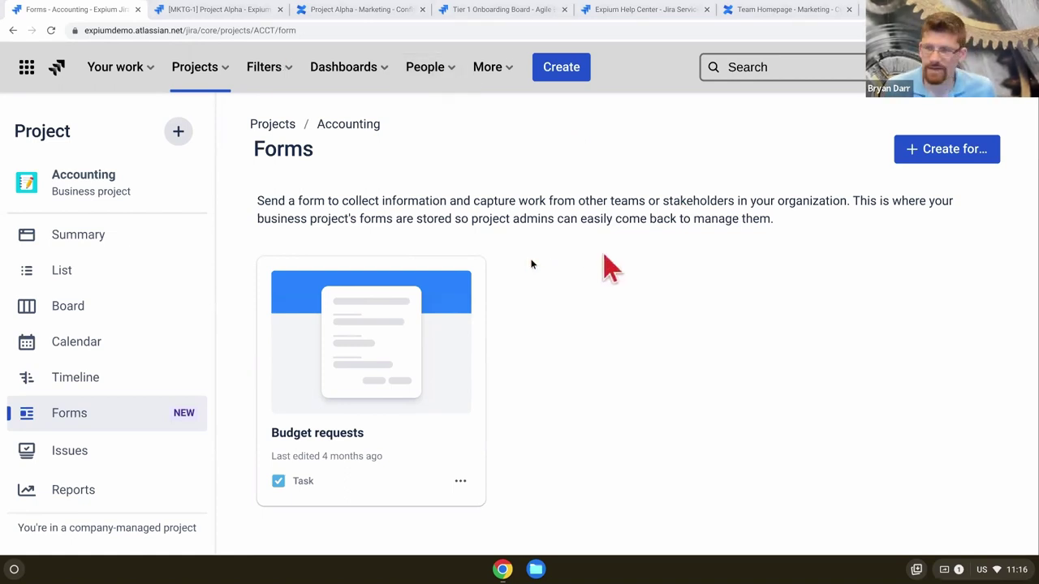
Switch to the Google Slides presentation, advance it to the Project Management slide, and return to the Jira window
{"action": "key", "text": "alt+Tab"}
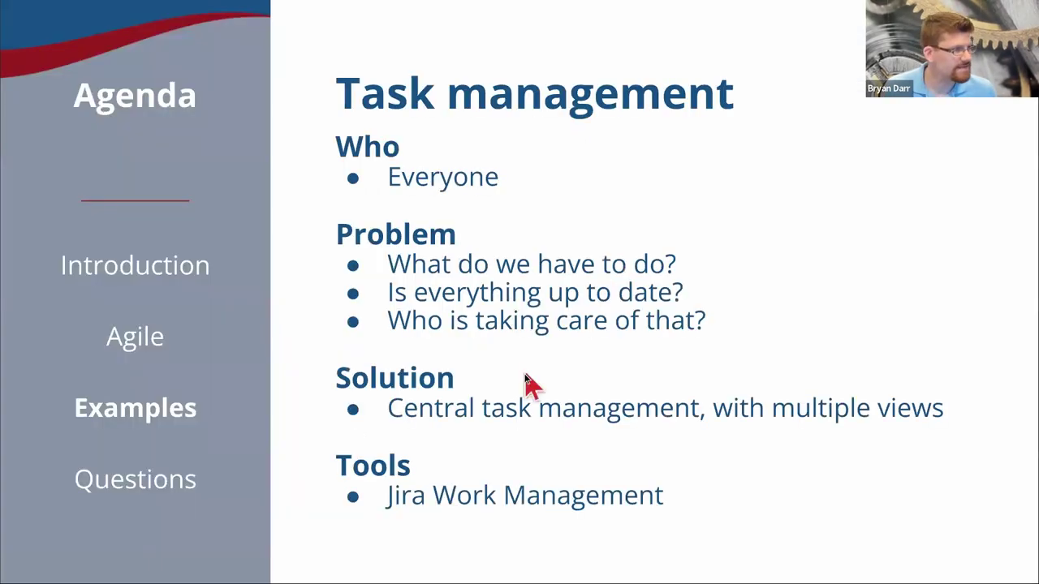
{"action": "left_click", "coordinate": [526, 382]}
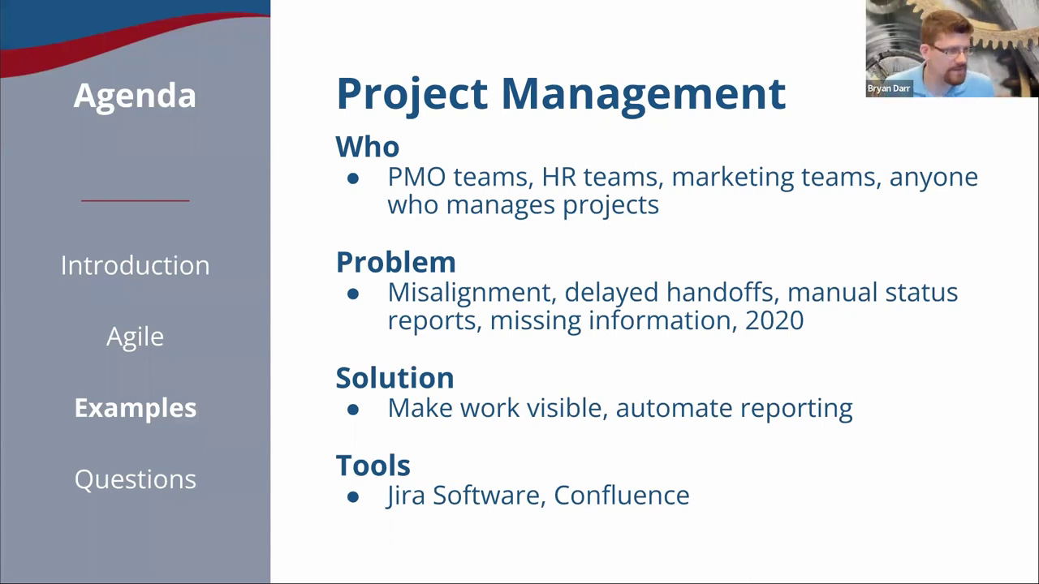
{"action": "key", "text": "alt+Tab"}
{"action": "key", "text": "alt+Tab"}
{"action": "key", "text": "alt+Tab"}
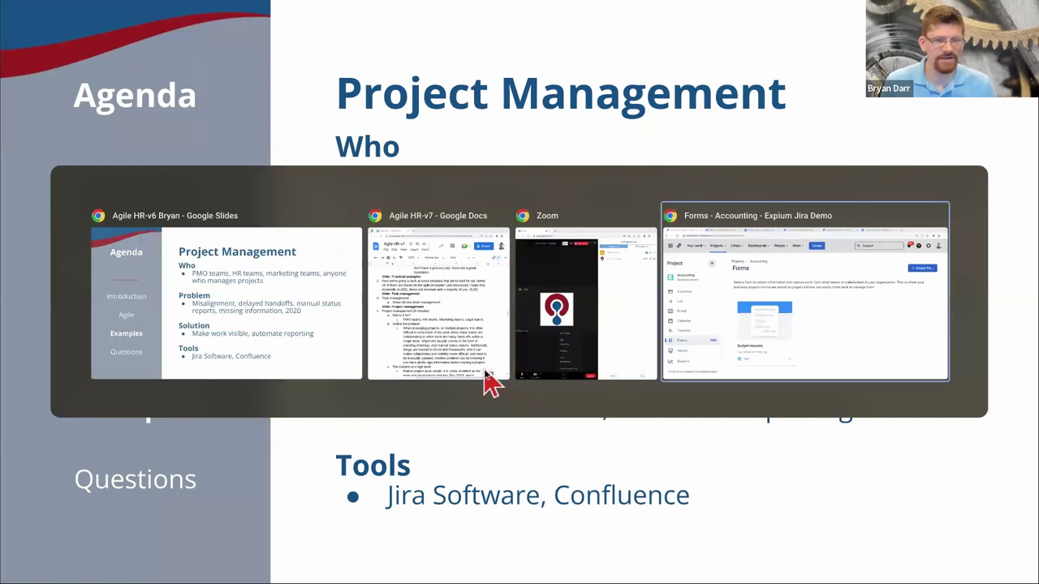
Switch to the MKTG-1 Project Alpha epic in Jira and review all of its detail fields
{"action": "left_click", "coordinate": [235, 12]}
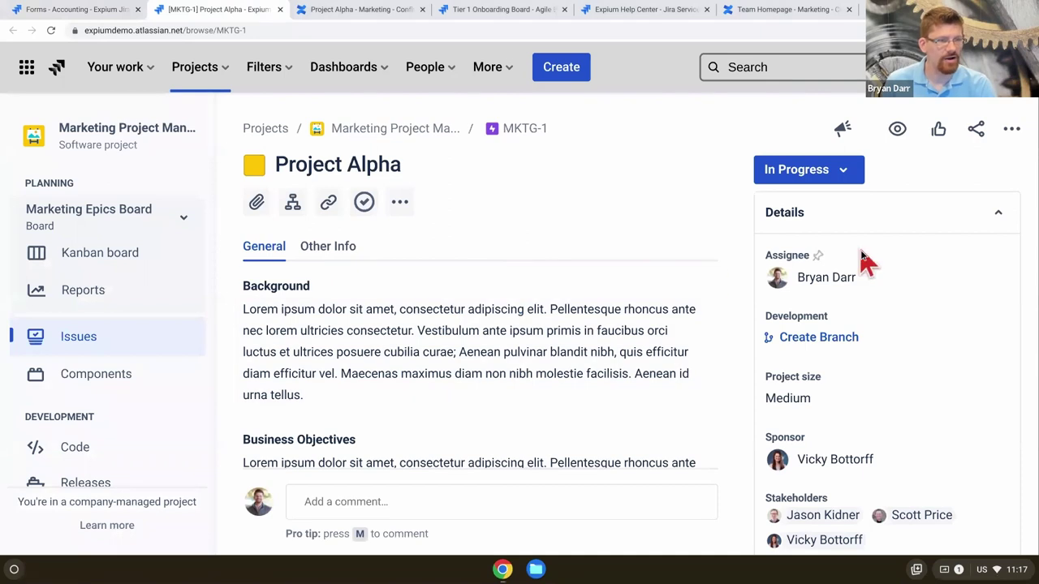
{"action": "scroll", "coordinate": [863, 262], "scroll_direction": "down", "scroll_amount": 3}
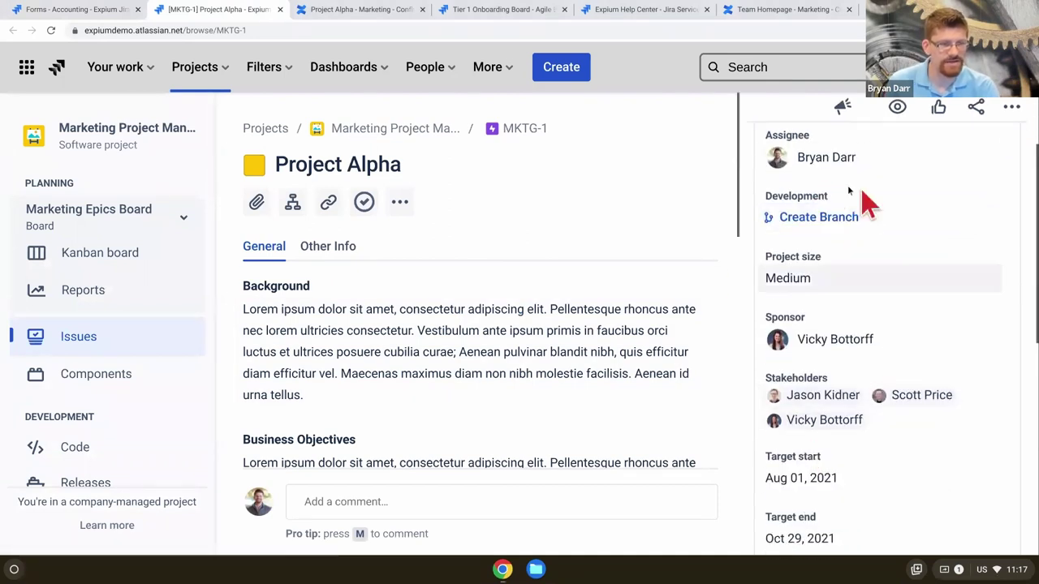
{"action": "scroll", "coordinate": [899, 328], "scroll_direction": "up", "scroll_amount": 2}
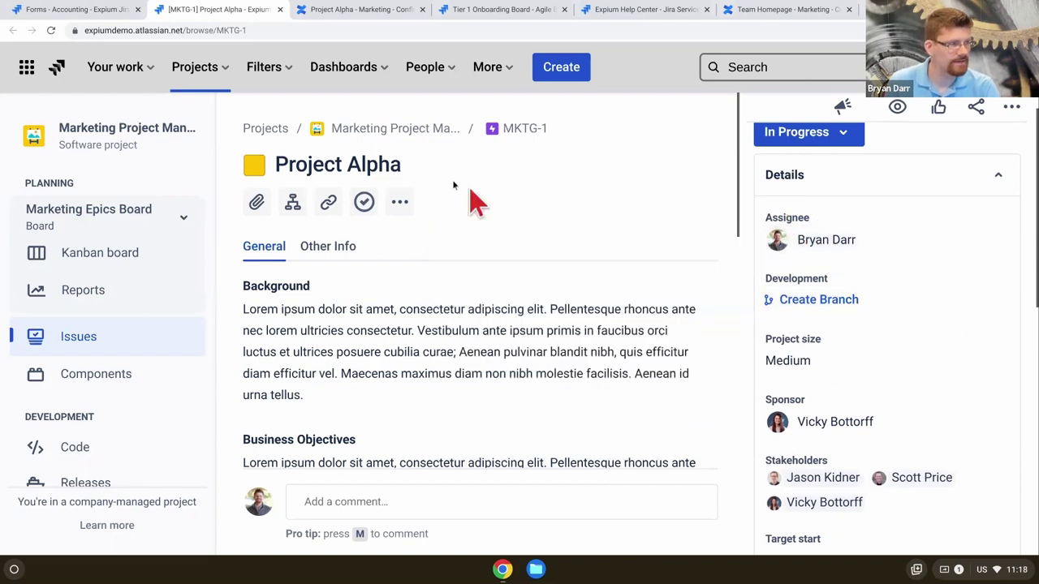
{"action": "scroll", "coordinate": [901, 418], "scroll_direction": "down", "scroll_amount": 2}
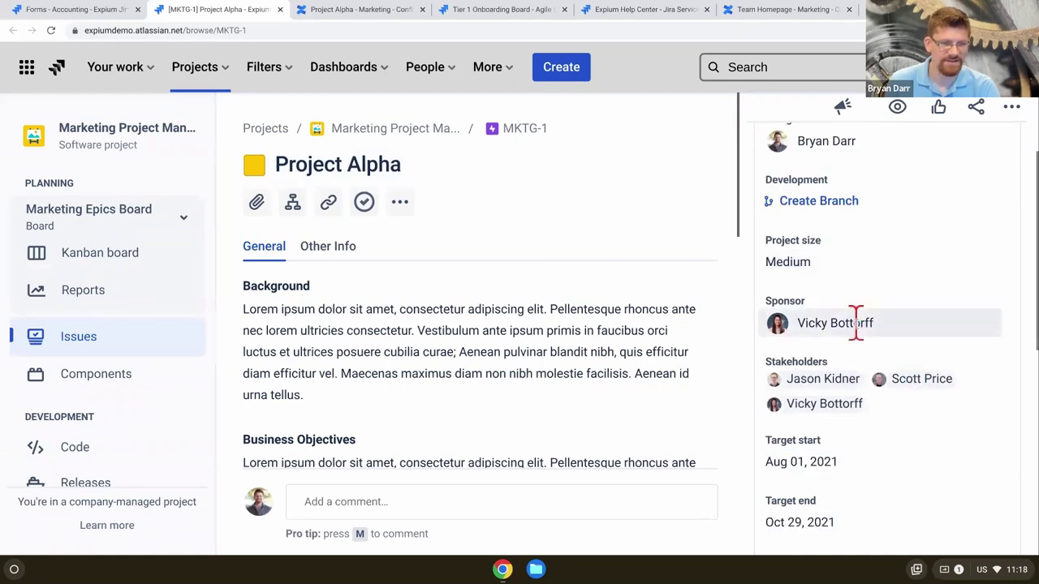
{"action": "scroll", "coordinate": [859, 399], "scroll_direction": "down", "scroll_amount": 3}
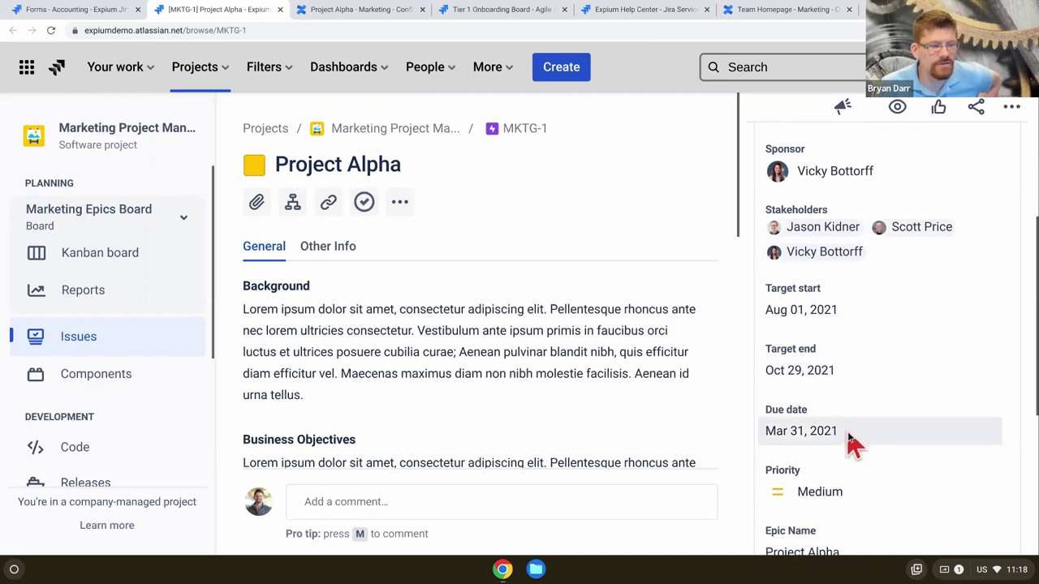
{"action": "scroll", "coordinate": [836, 432], "scroll_direction": "down", "scroll_amount": 4}
{"action": "scroll", "coordinate": [836, 432], "scroll_direction": "down", "scroll_amount": 2}
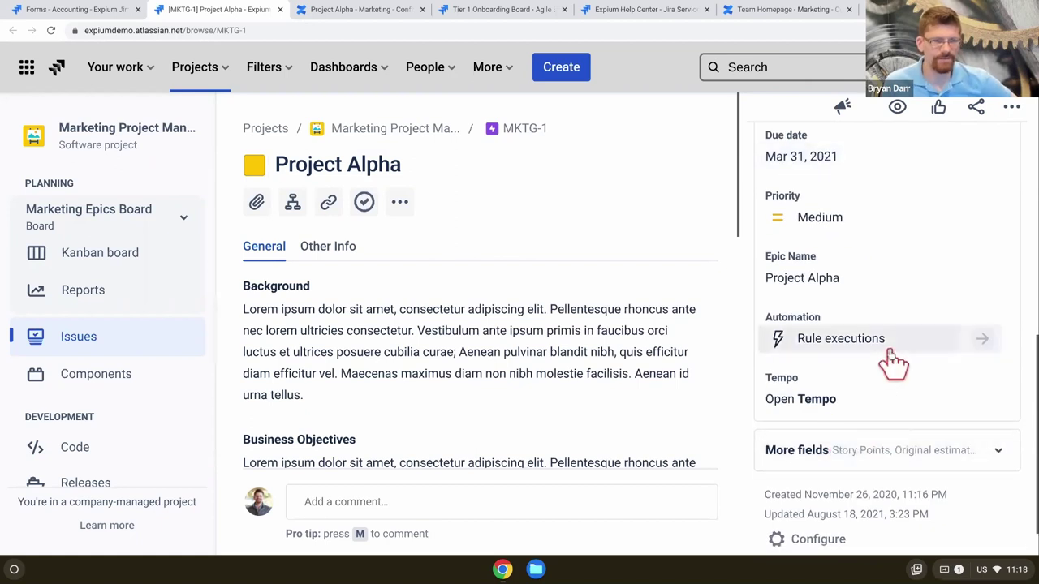
View the status options available for the Project Alpha epic and dismiss the list without changing the status
{"action": "scroll", "coordinate": [893, 359], "scroll_direction": "up", "scroll_amount": 6}
{"action": "left_click", "coordinate": [841, 173]}
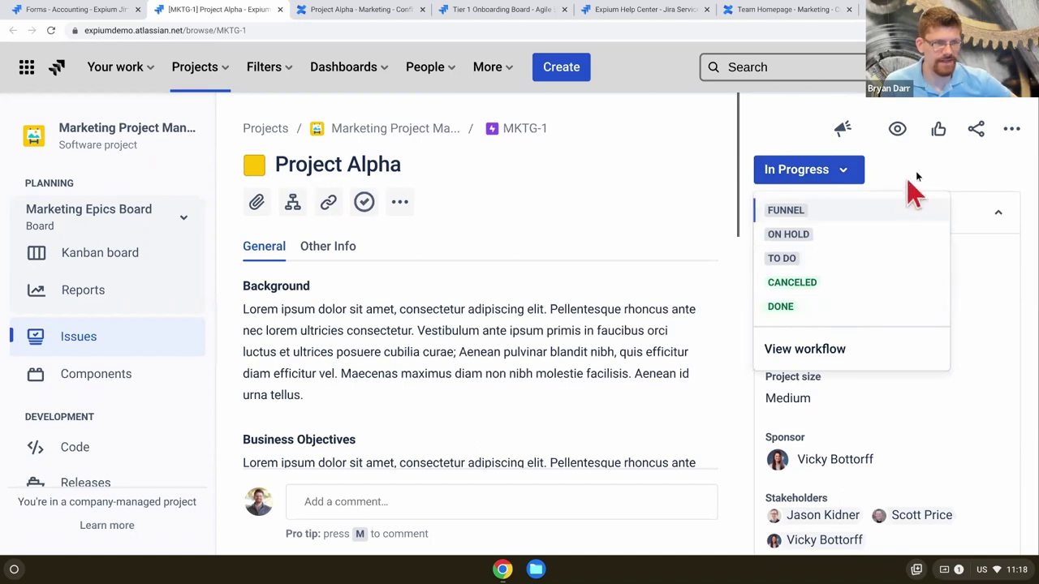
{"action": "left_click", "coordinate": [852, 192]}
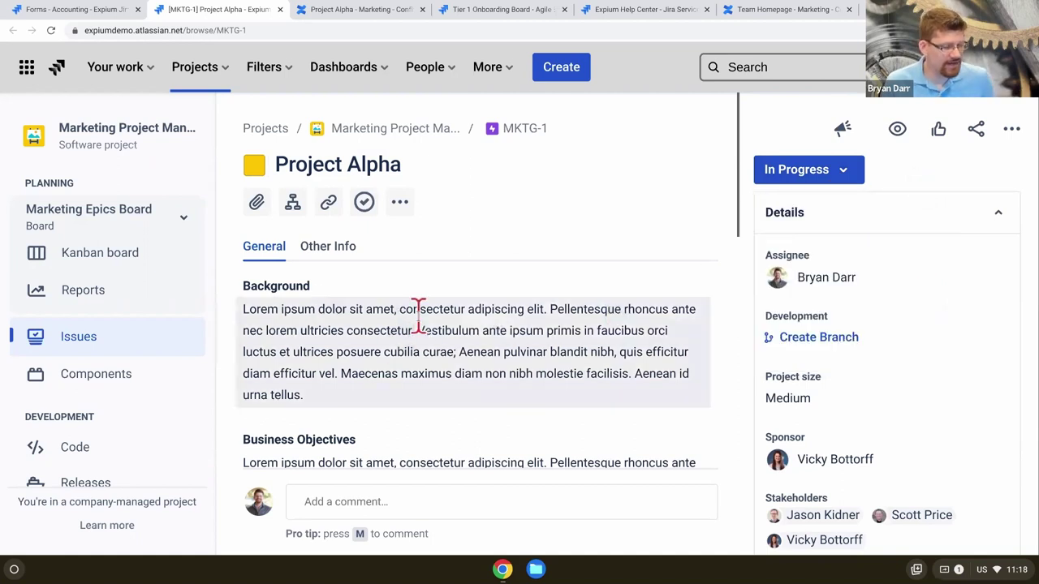
Read through the epic's Background, Business Objectives, Scope and Assumptions sections
{"action": "scroll", "coordinate": [418, 316], "scroll_direction": "down", "scroll_amount": 3}
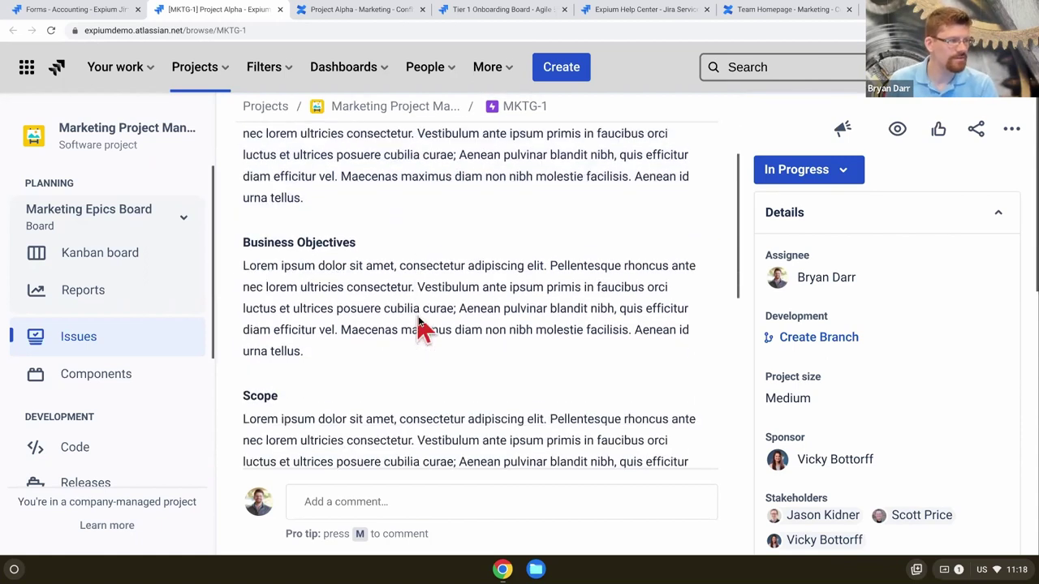
{"action": "scroll", "coordinate": [418, 318], "scroll_direction": "down", "scroll_amount": 2}
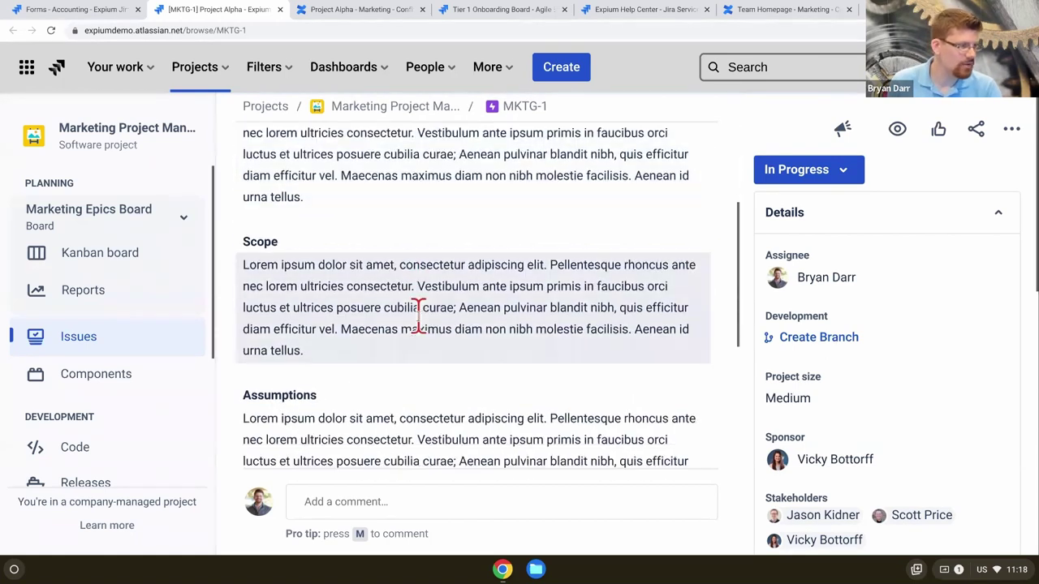
{"action": "scroll", "coordinate": [417, 308], "scroll_direction": "down", "scroll_amount": 2}
{"action": "scroll", "coordinate": [417, 309], "scroll_direction": "down", "scroll_amount": 2}
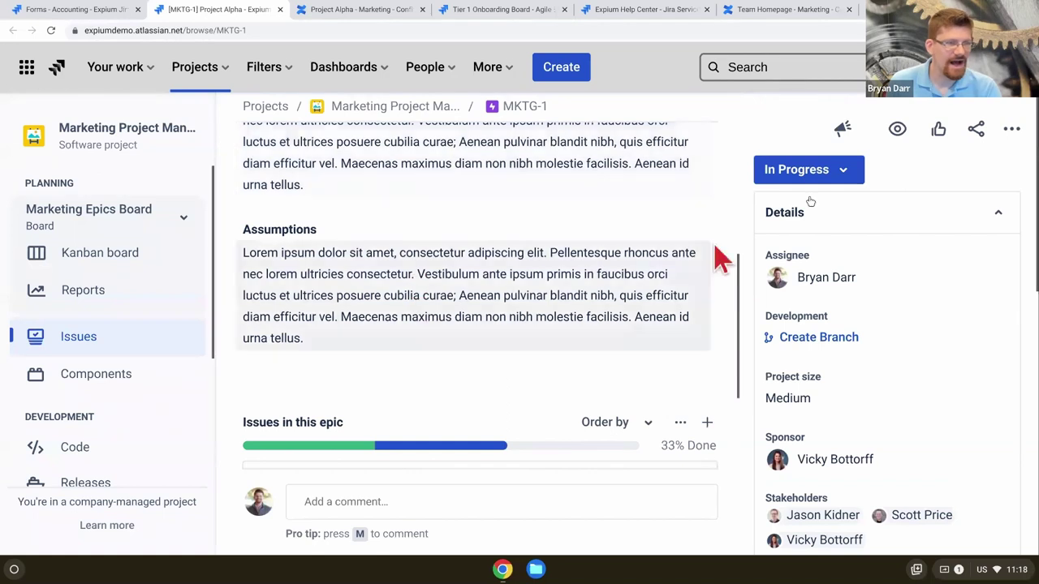
View the epic's workflow diagram and close it
{"action": "left_click", "coordinate": [852, 173]}
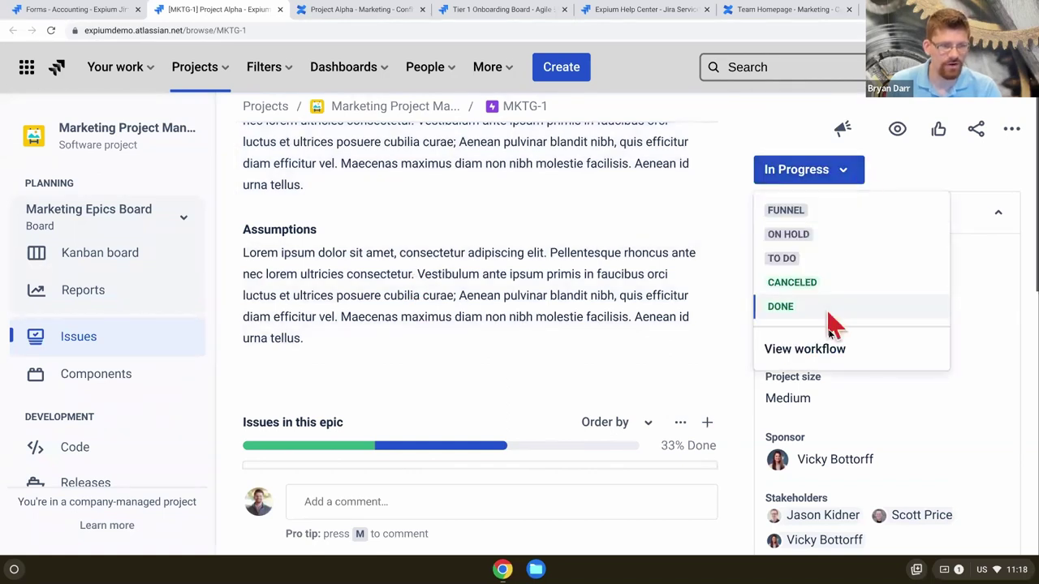
{"action": "left_click", "coordinate": [829, 347]}
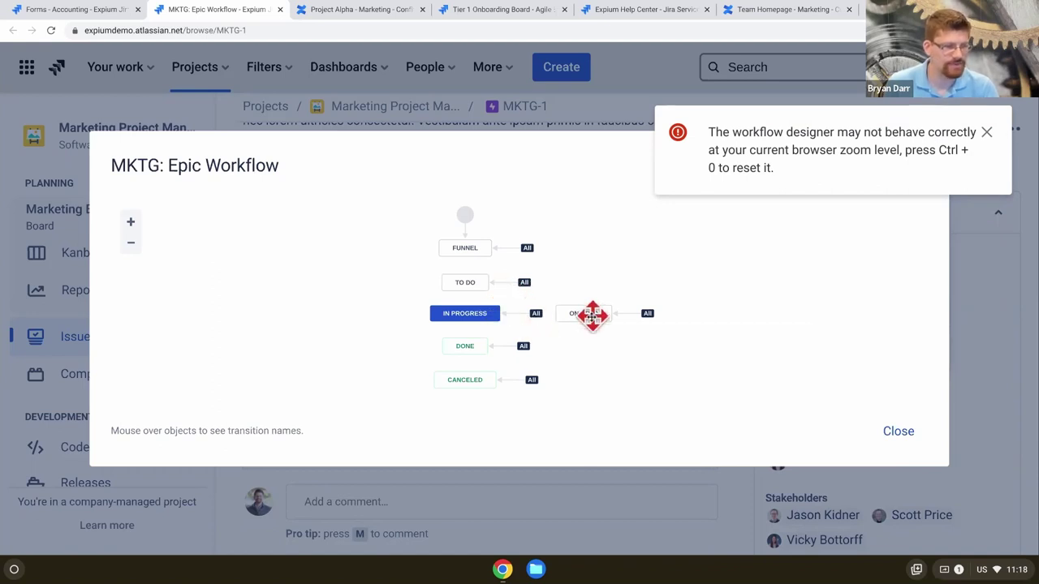
{"action": "left_click", "coordinate": [885, 433]}
Look through the epic's child issues and linked Confluence pages, and open the comment editor under Activity
{"action": "scroll", "coordinate": [452, 318], "scroll_direction": "down", "scroll_amount": 3}
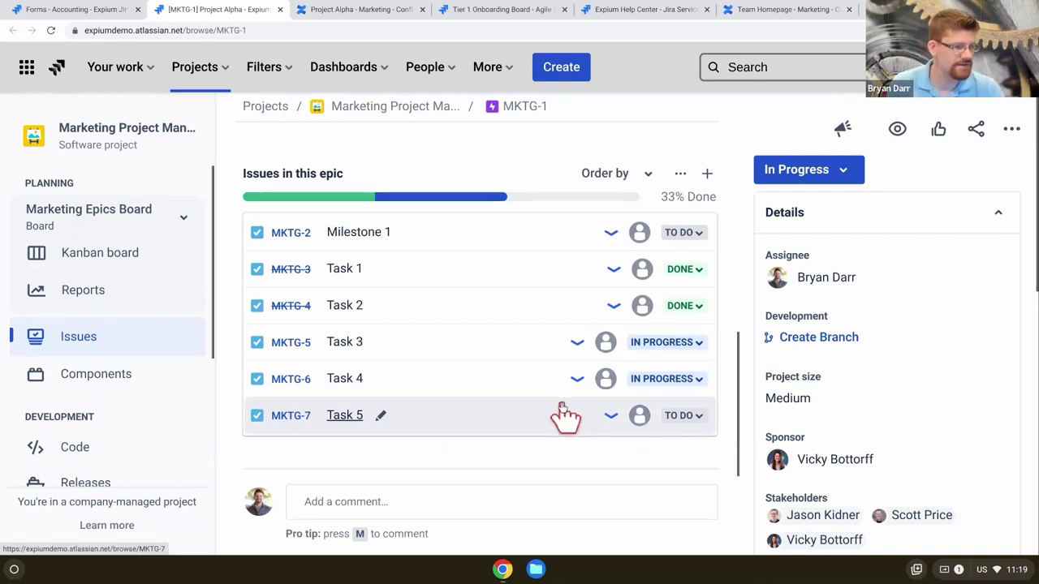
{"action": "scroll", "coordinate": [566, 416], "scroll_direction": "down", "scroll_amount": 3}
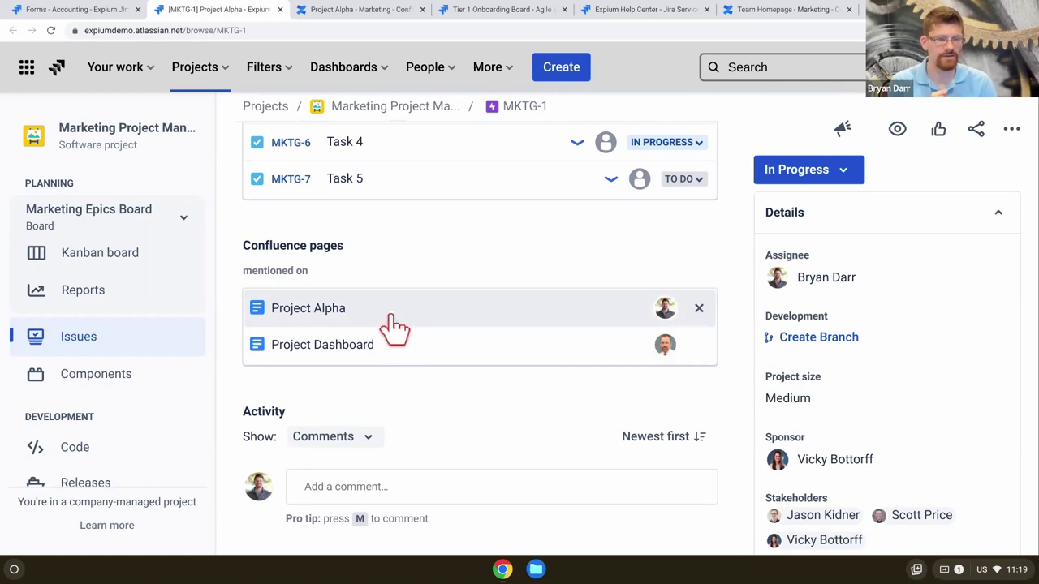
{"action": "left_click", "coordinate": [417, 483]}
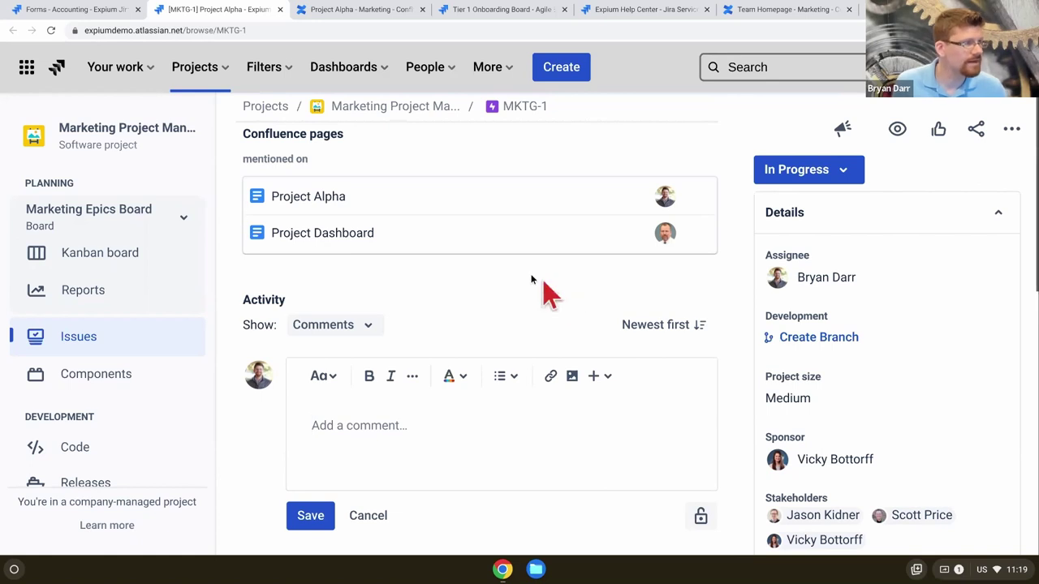
Open the Marketing Epics Board's Kanban board and look over its project cards
{"action": "left_click", "coordinate": [100, 254]}
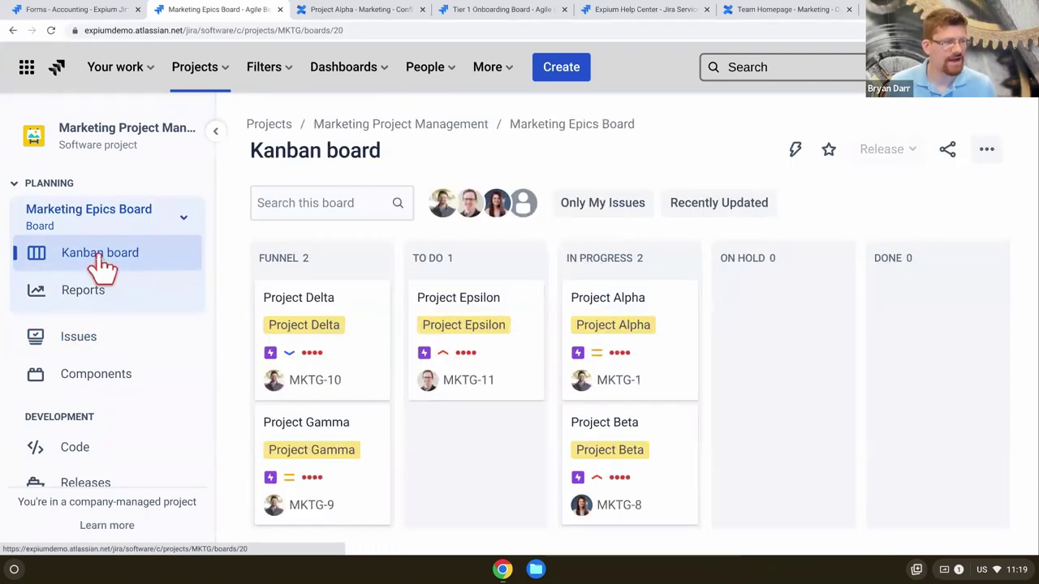
{"action": "scroll", "coordinate": [417, 260], "scroll_direction": "down", "scroll_amount": 1}
{"action": "scroll", "coordinate": [416, 259], "scroll_direction": "up", "scroll_amount": 1}
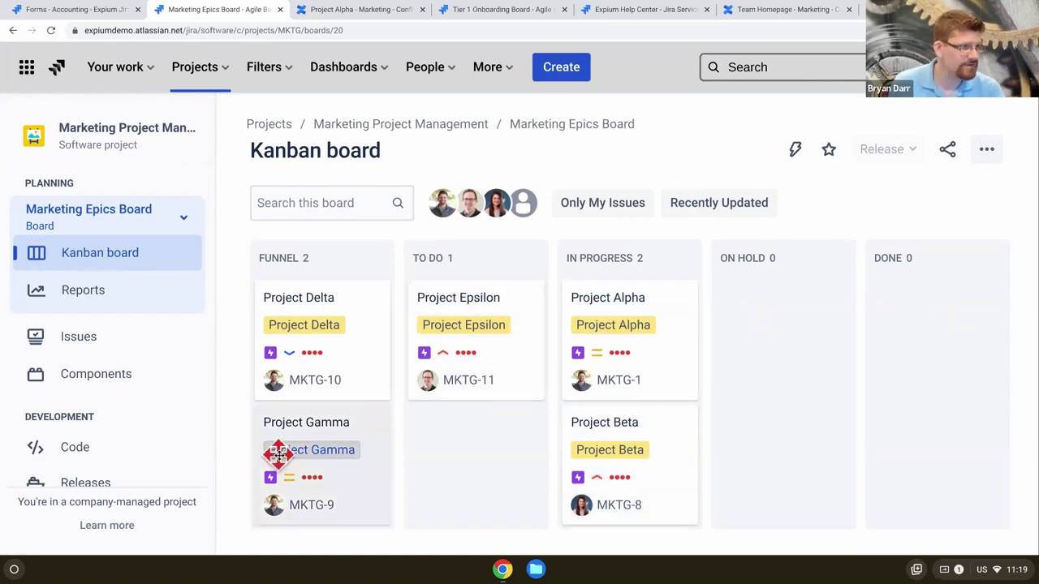
Open the Project Alpha card from the Kanban board, view its status options, and close the issue without changing it
{"action": "left_click_drag", "start_coordinate": [591, 324], "coordinate": [608, 304]}
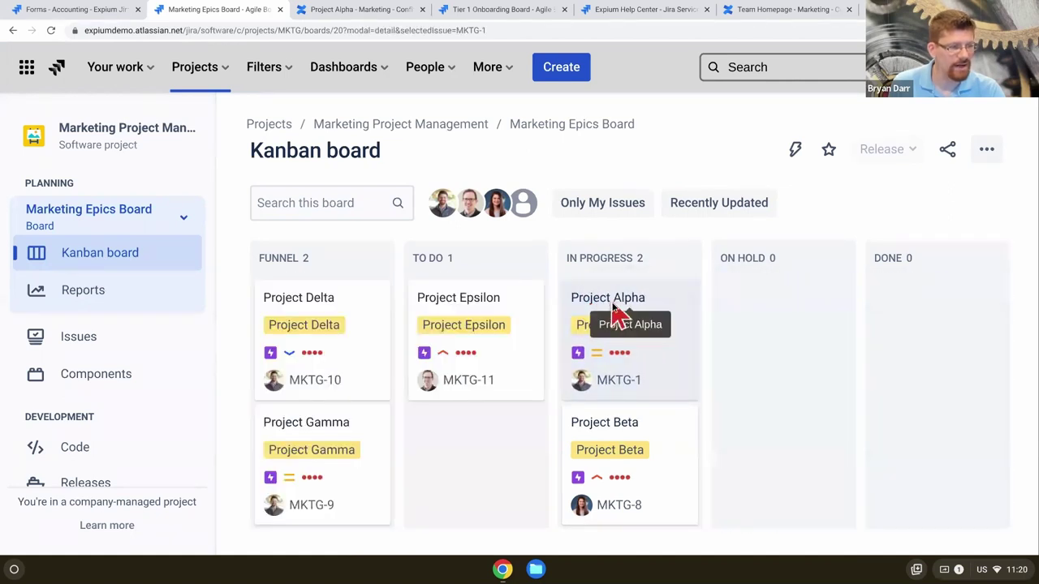
{"action": "left_click", "coordinate": [615, 316]}
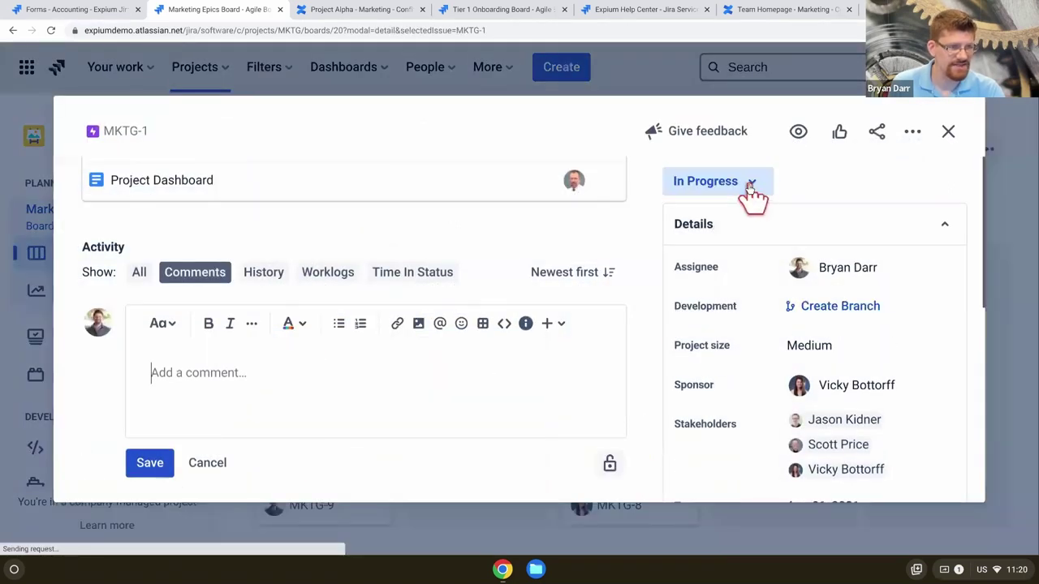
{"action": "left_click", "coordinate": [747, 191]}
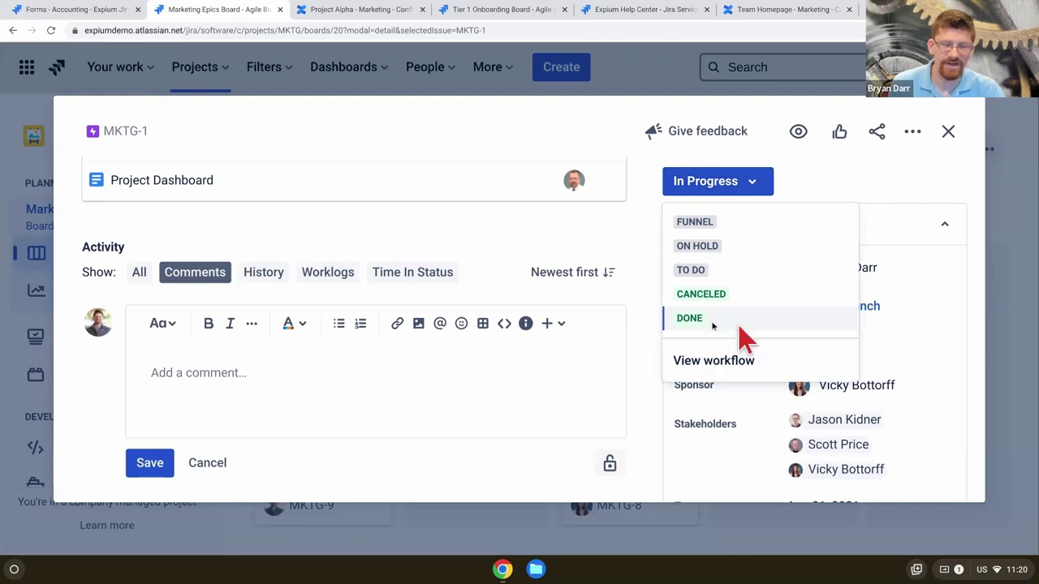
{"action": "left_click", "coordinate": [947, 133]}
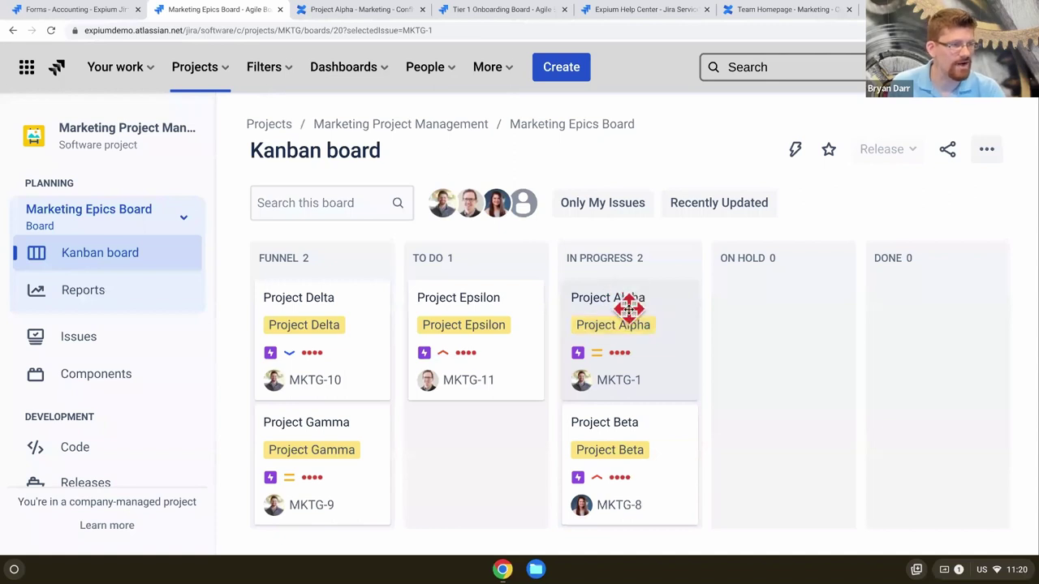
Switch to the Project Alpha page in Confluence, narrow the sidebar, and look through the Marketing space's page tree
{"action": "left_click", "coordinate": [413, 10]}
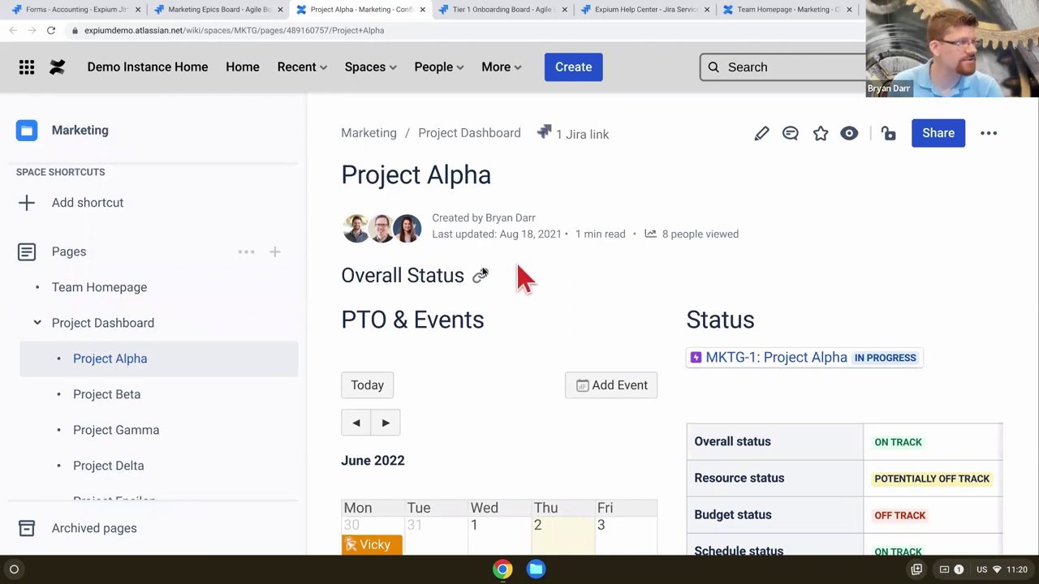
{"action": "left_click_drag", "start_coordinate": [316, 269], "coordinate": [264, 262]}
{"action": "scroll", "coordinate": [153, 443], "scroll_direction": "down", "scroll_amount": 1}
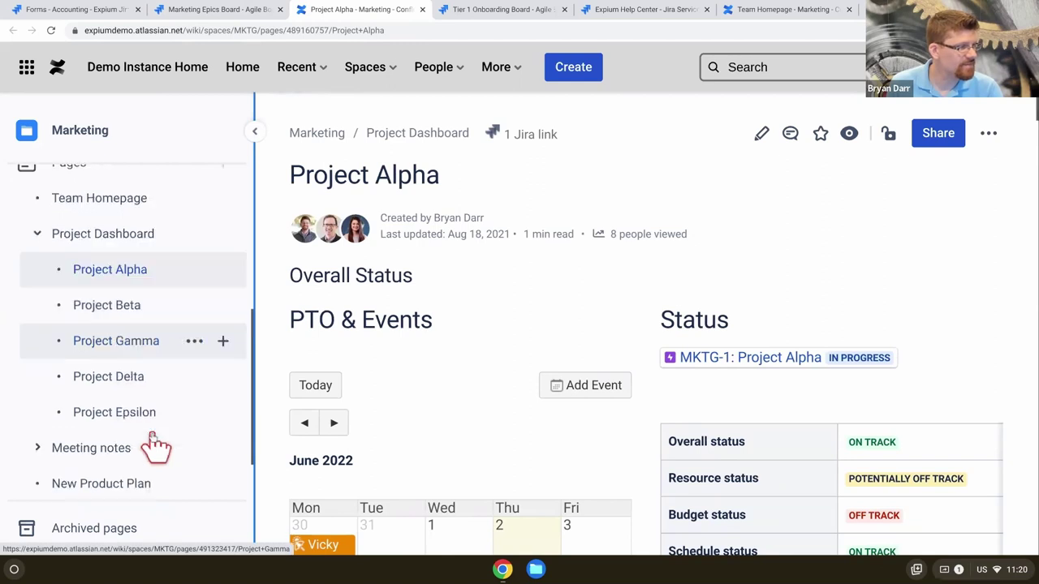
{"action": "scroll", "coordinate": [153, 443], "scroll_direction": "down", "scroll_amount": 1}
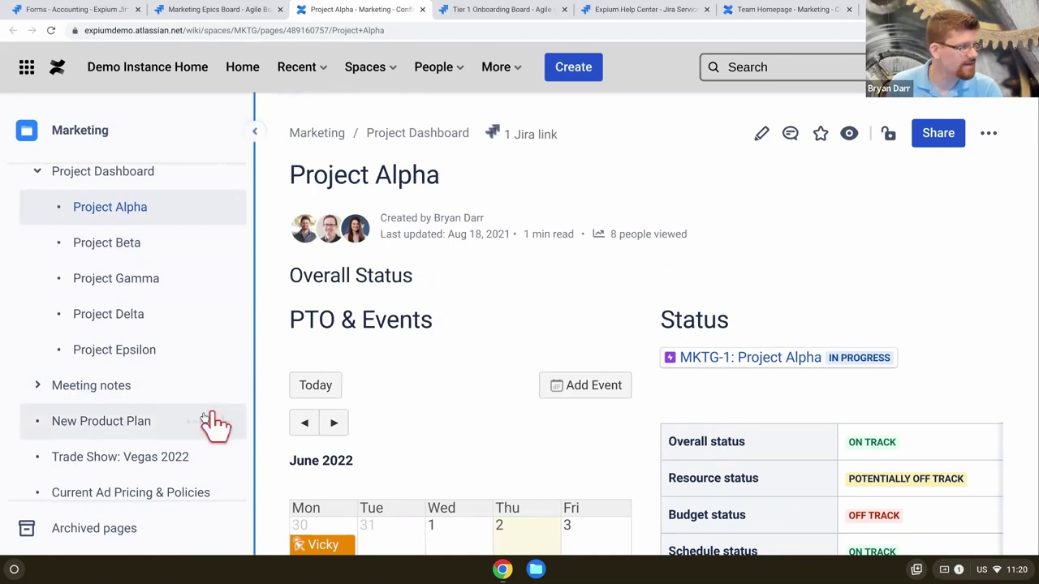
Open the Meeting notes page and its 2020-11-26 Meeting notes subpage, and look through their contents
{"action": "left_click", "coordinate": [156, 386]}
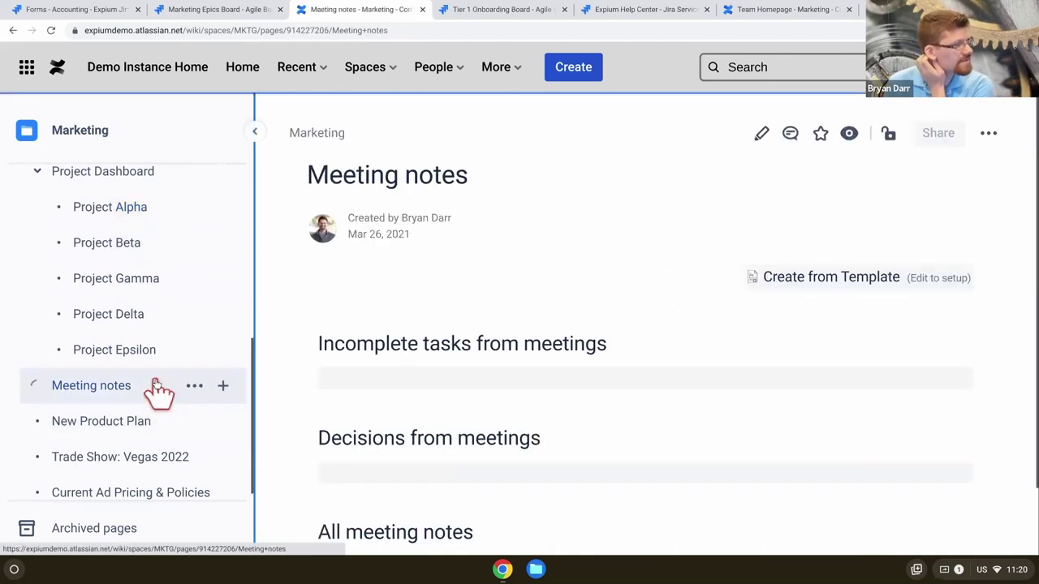
{"action": "scroll", "coordinate": [501, 410], "scroll_direction": "down", "scroll_amount": 2}
{"action": "scroll", "coordinate": [501, 410], "scroll_direction": "down", "scroll_amount": 4}
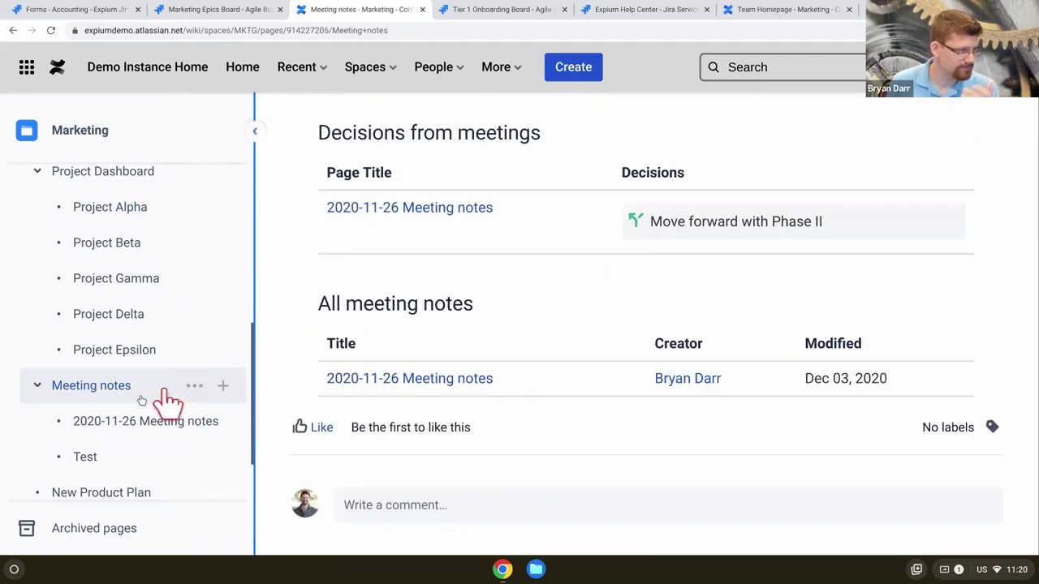
{"action": "left_click", "coordinate": [117, 419]}
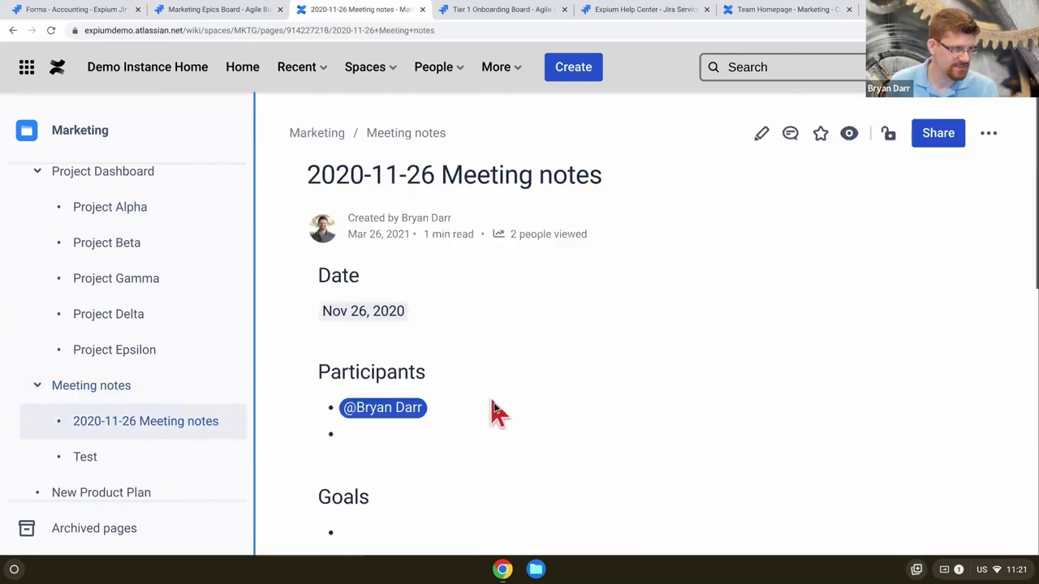
{"action": "scroll", "coordinate": [498, 417], "scroll_direction": "down", "scroll_amount": 3}
{"action": "scroll", "coordinate": [349, 369], "scroll_direction": "up", "scroll_amount": 3}
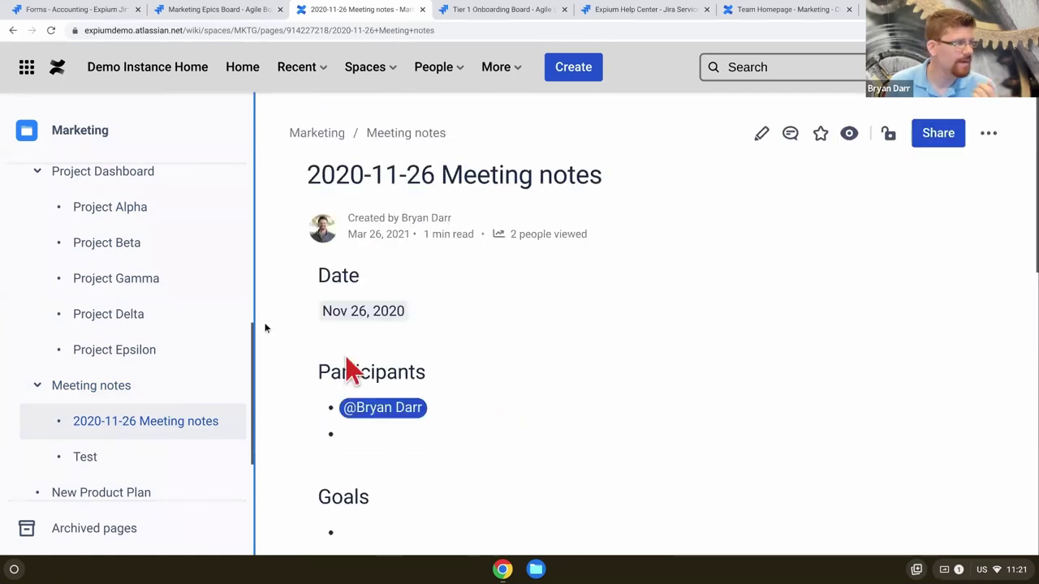
Return to the Project Alpha page and look through its PTO & Events calendar
{"action": "left_click", "coordinate": [84, 217]}
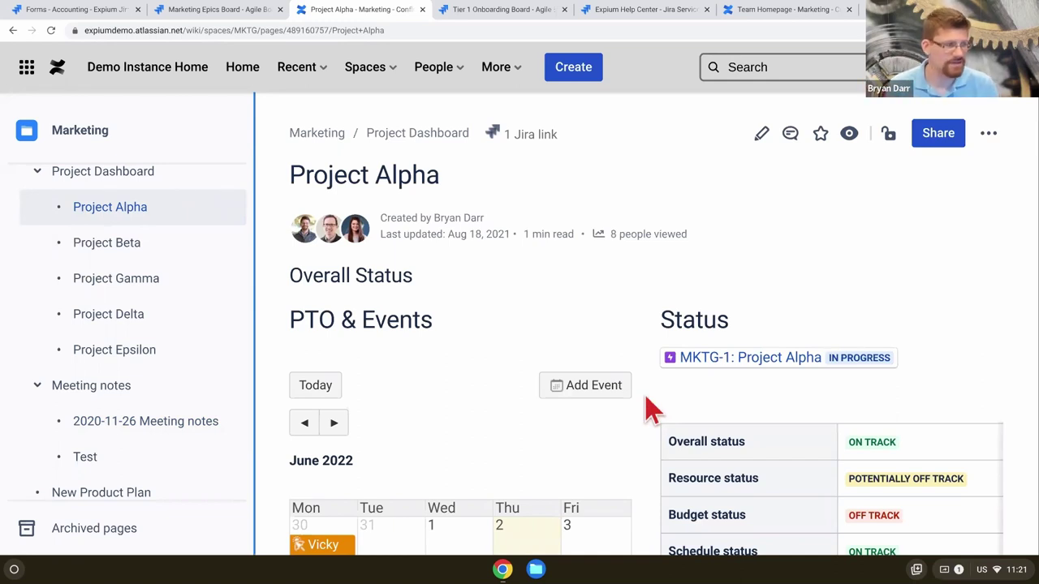
{"action": "scroll", "coordinate": [650, 410], "scroll_direction": "down", "scroll_amount": 3}
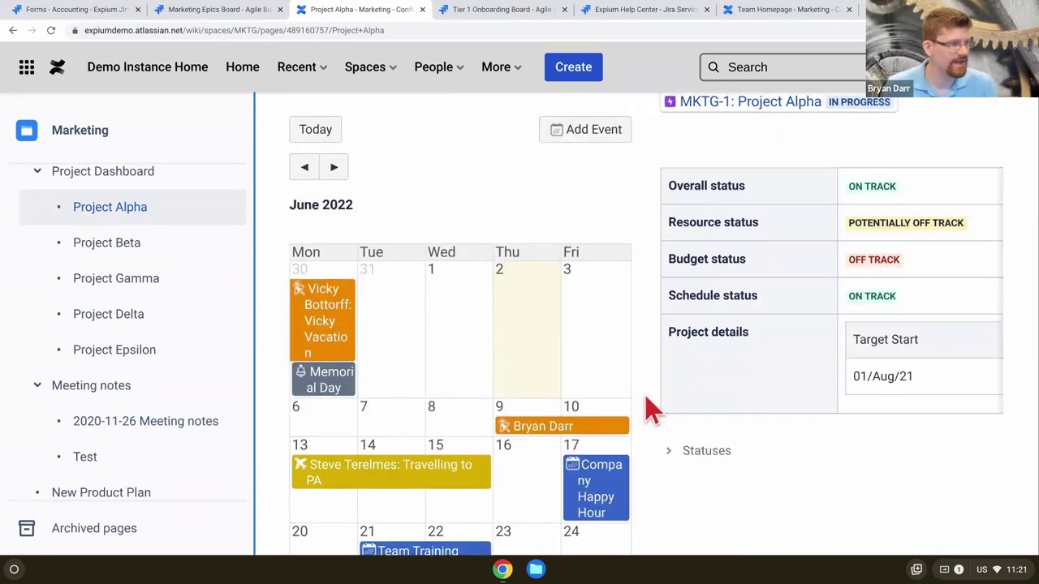
{"action": "scroll", "coordinate": [650, 410], "scroll_direction": "down", "scroll_amount": 1}
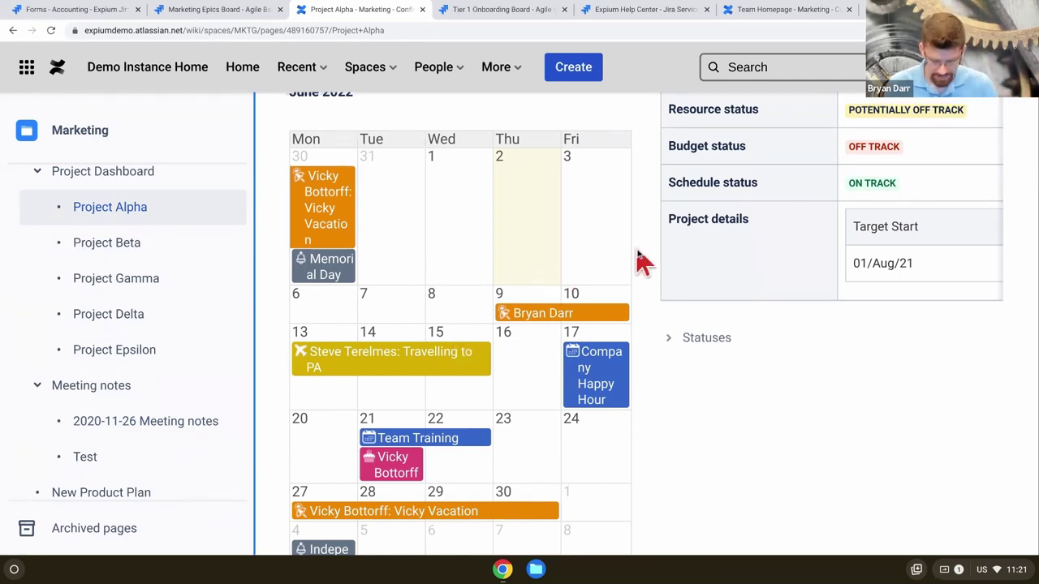
Collapse the space sidebar and bring the Project Alpha status table into view
{"action": "key", "text": "bracketleft"}
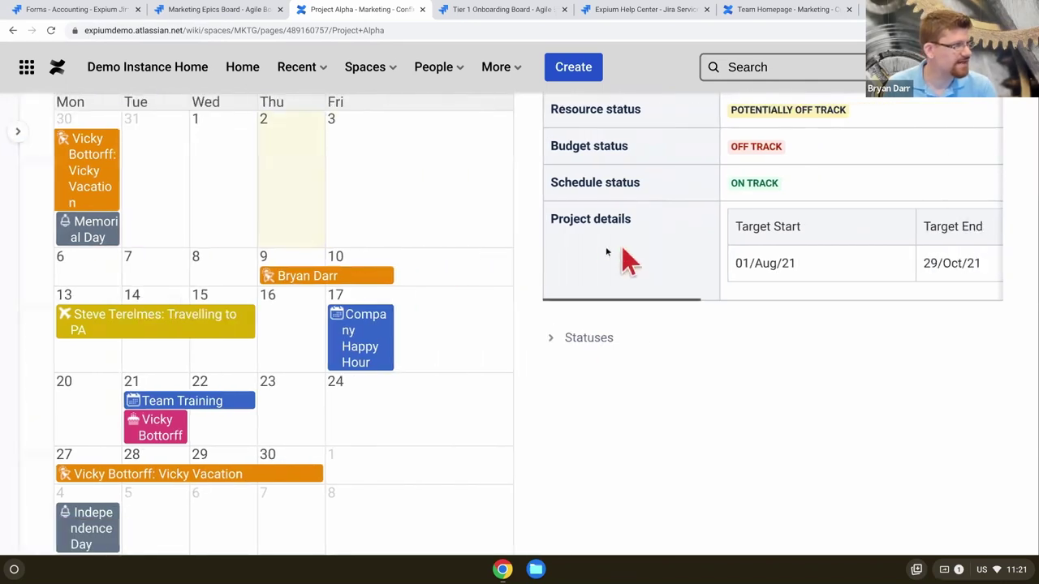
{"action": "scroll", "coordinate": [613, 259], "scroll_direction": "up", "scroll_amount": 2}
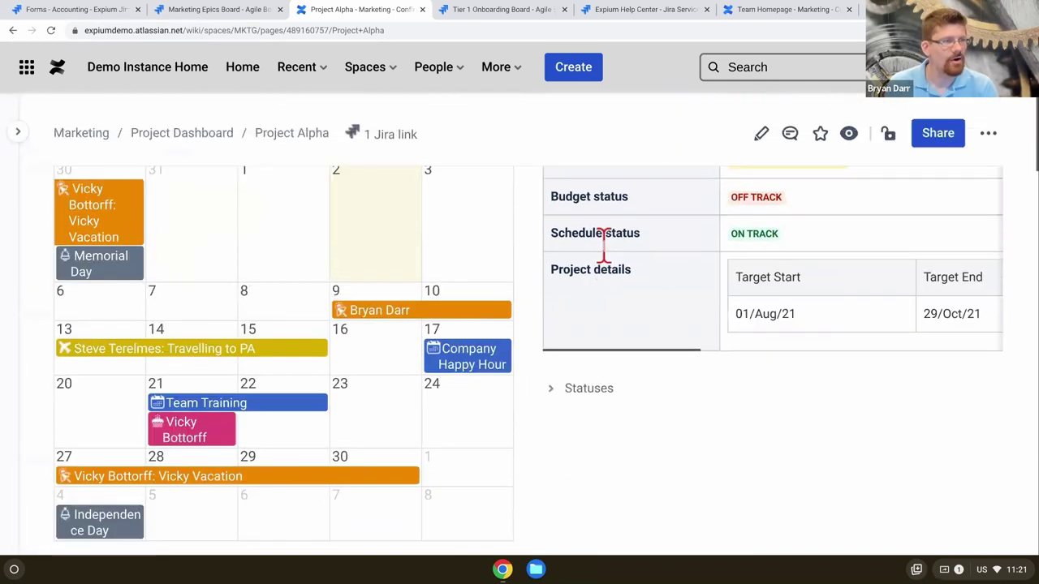
{"action": "scroll", "coordinate": [706, 258], "scroll_direction": "up", "scroll_amount": 3}
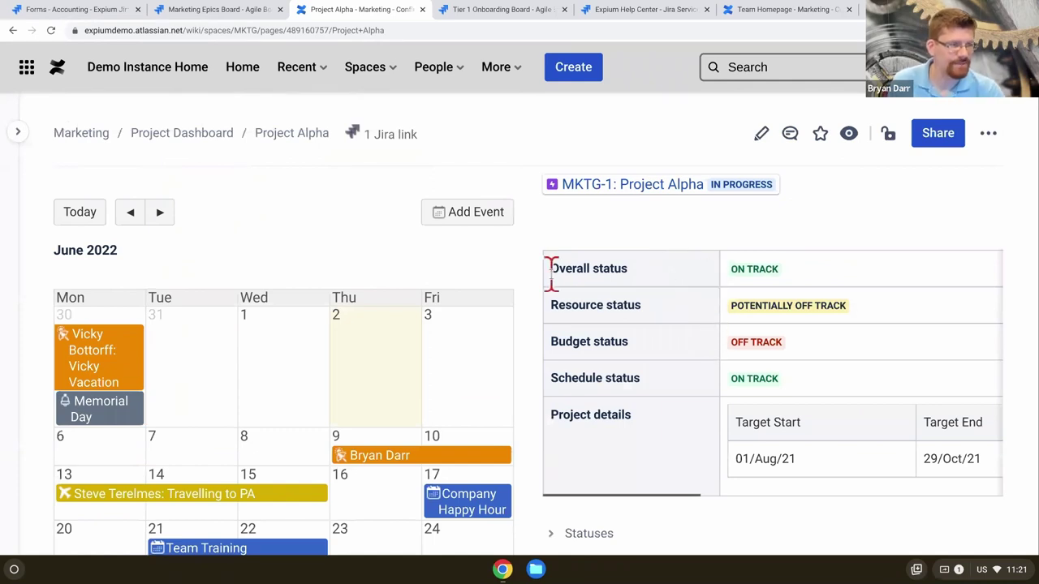
Examine the Project Alpha status table, from its Overall status row across to the Project Size column of the project details
{"action": "left_click_drag", "start_coordinate": [552, 269], "coordinate": [634, 286]}
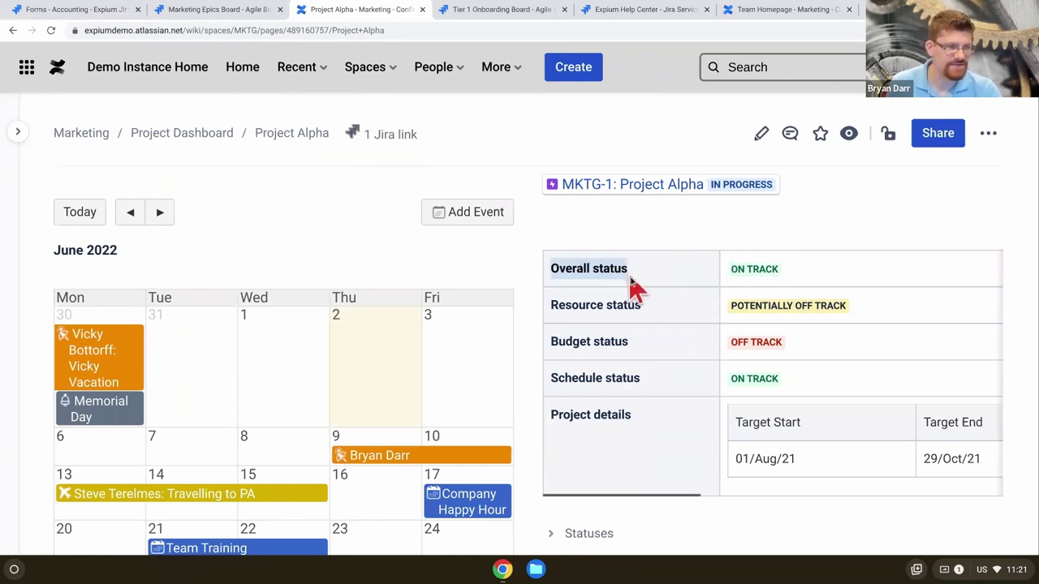
{"action": "left_click", "coordinate": [634, 286]}
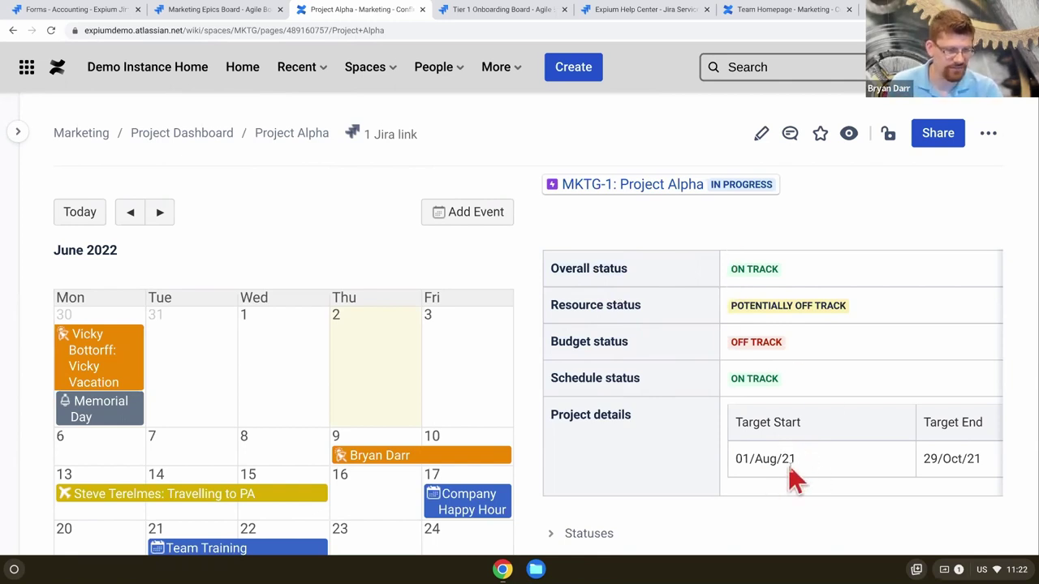
{"action": "scroll", "coordinate": [791, 457], "scroll_direction": "right", "scroll_amount": 2}
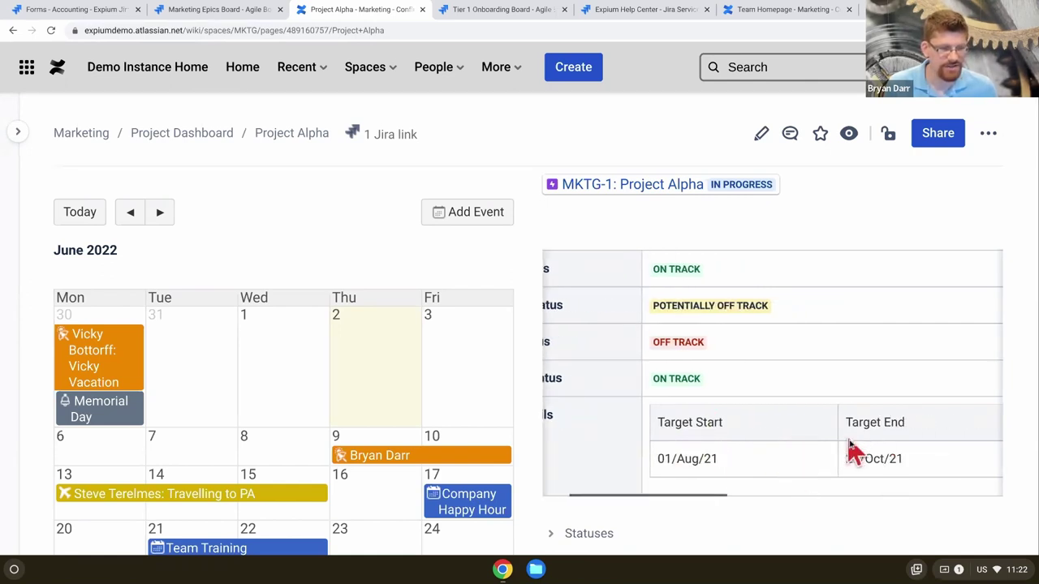
{"action": "scroll", "coordinate": [853, 453], "scroll_direction": "right", "scroll_amount": 10}
{"action": "scroll", "coordinate": [852, 453], "scroll_direction": "right", "scroll_amount": 10}
{"action": "scroll", "coordinate": [852, 450], "scroll_direction": "left", "scroll_amount": 10}
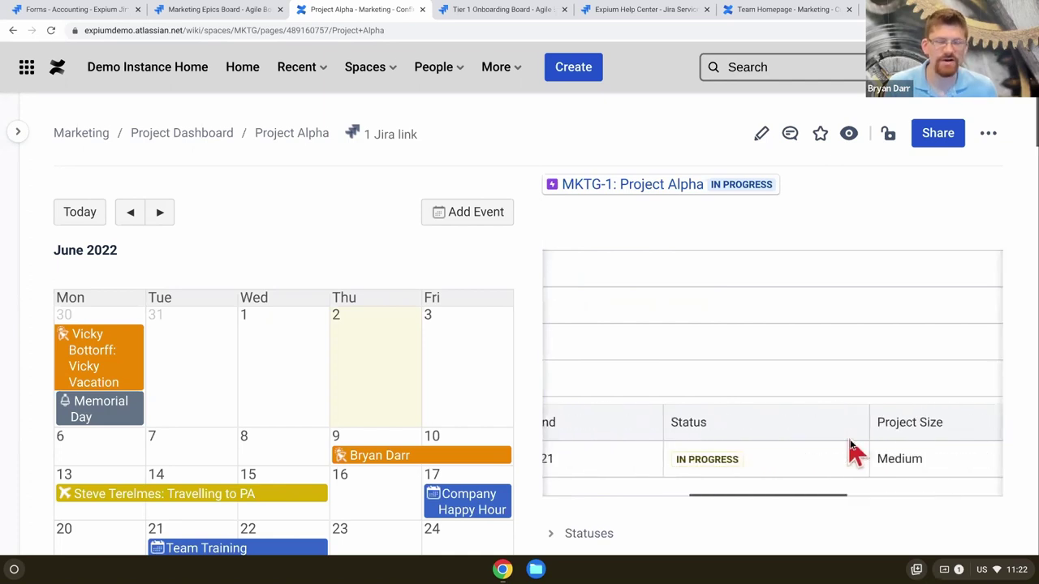
{"action": "scroll", "coordinate": [852, 453], "scroll_direction": "left", "scroll_amount": 10}
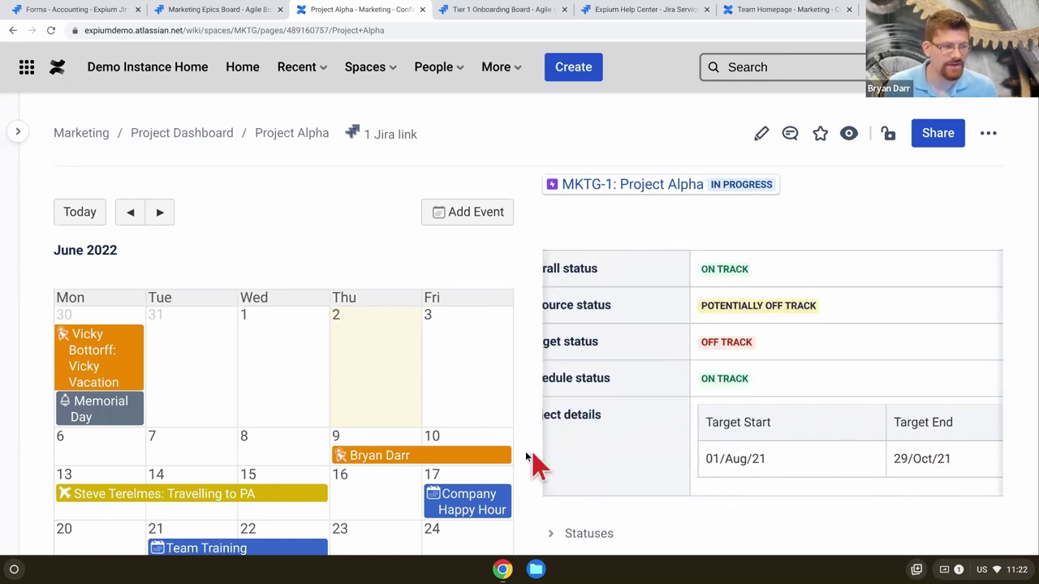
Expand the Statuses section below the status table to view the available status labels, and collapse it again
{"action": "scroll", "coordinate": [520, 464], "scroll_direction": "down", "scroll_amount": 3}
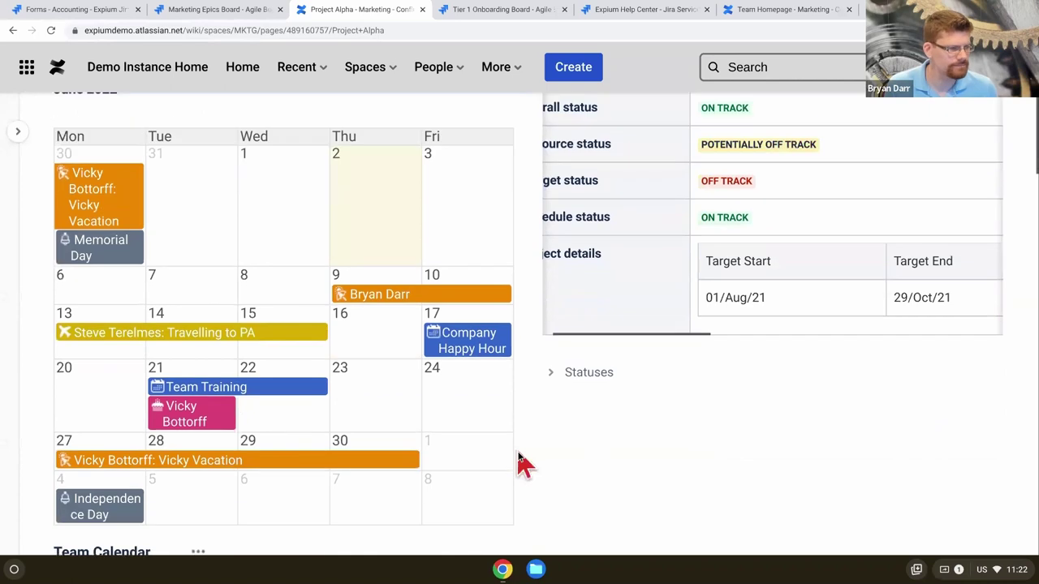
{"action": "scroll", "coordinate": [520, 465], "scroll_direction": "down", "scroll_amount": 1}
{"action": "left_click", "coordinate": [549, 308]}
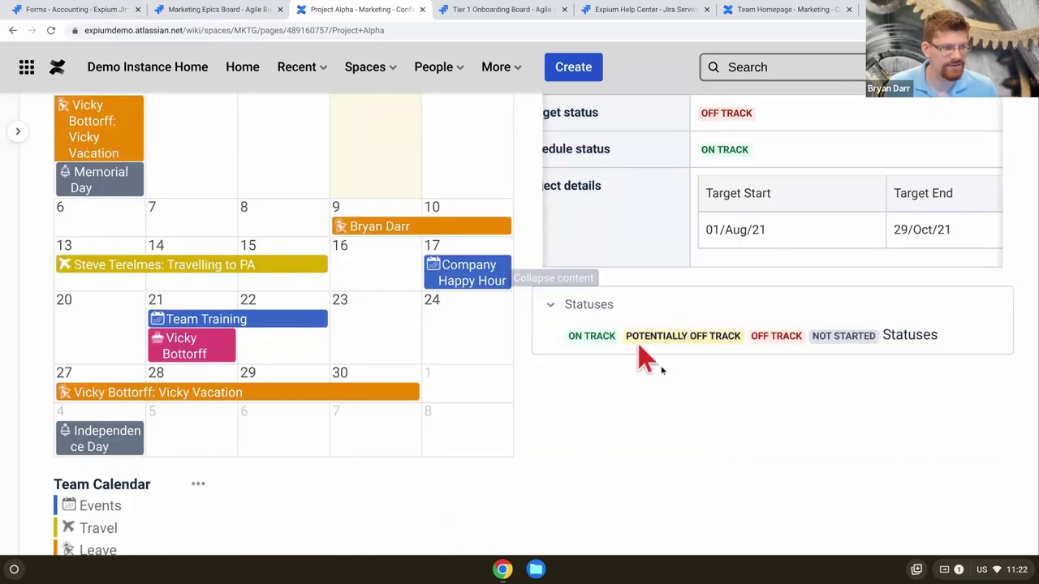
{"action": "scroll", "coordinate": [707, 195], "scroll_direction": "up", "scroll_amount": 1}
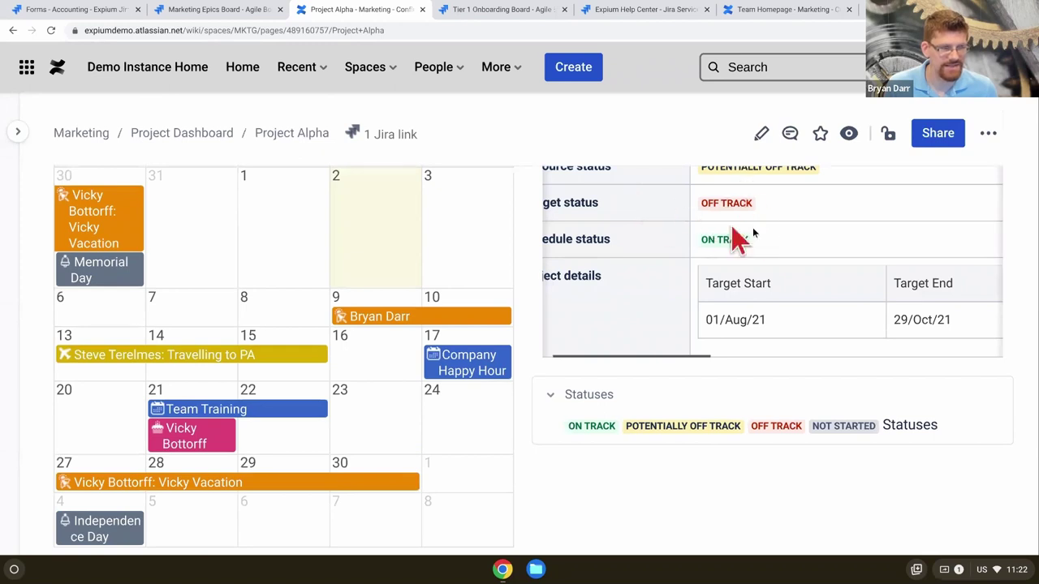
{"action": "left_click", "coordinate": [571, 390]}
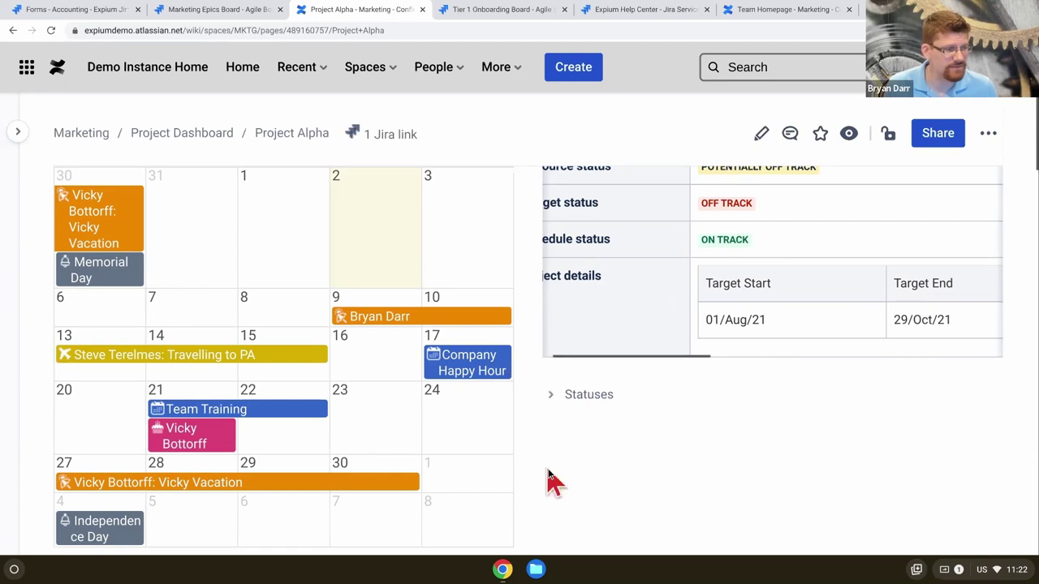
Look through the Progress section's current work and completed work lists and its issue status pie chart
{"action": "scroll", "coordinate": [550, 479], "scroll_direction": "down", "scroll_amount": 8}
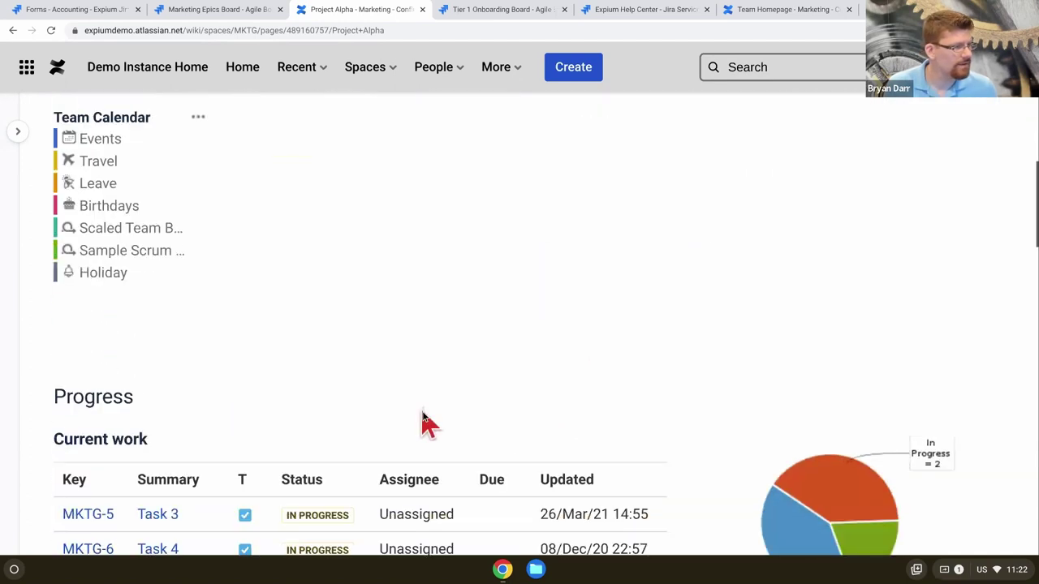
{"action": "scroll", "coordinate": [426, 333], "scroll_direction": "down", "scroll_amount": 3}
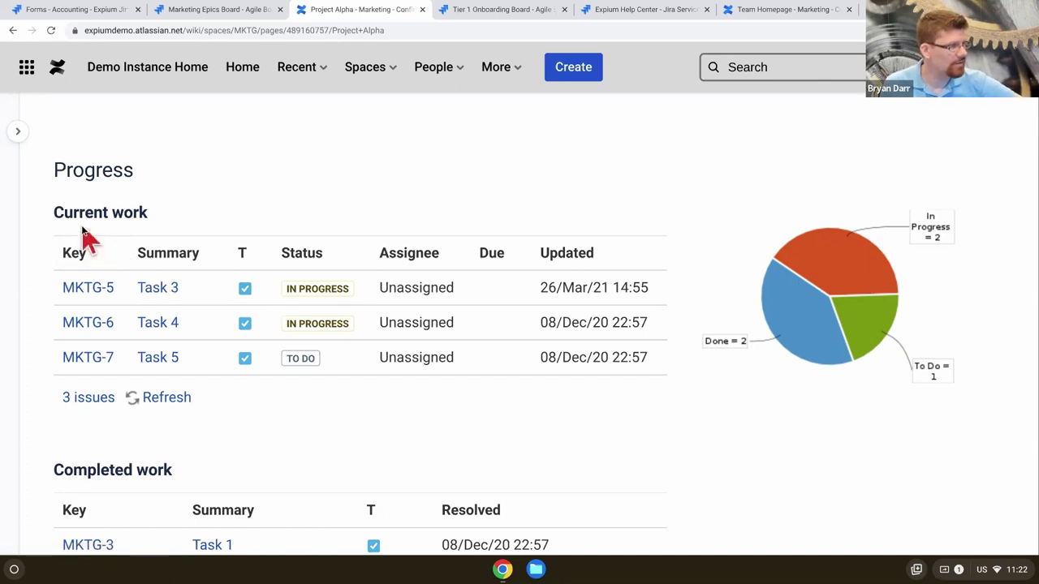
{"action": "left_click_drag", "start_coordinate": [76, 214], "coordinate": [179, 235]}
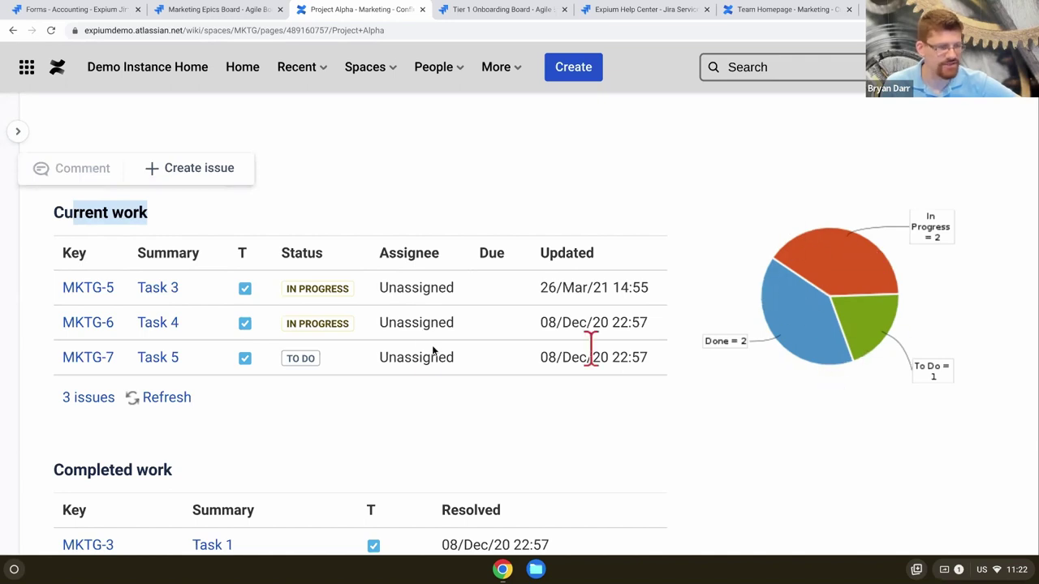
{"action": "scroll", "coordinate": [433, 350], "scroll_direction": "down", "scroll_amount": 3}
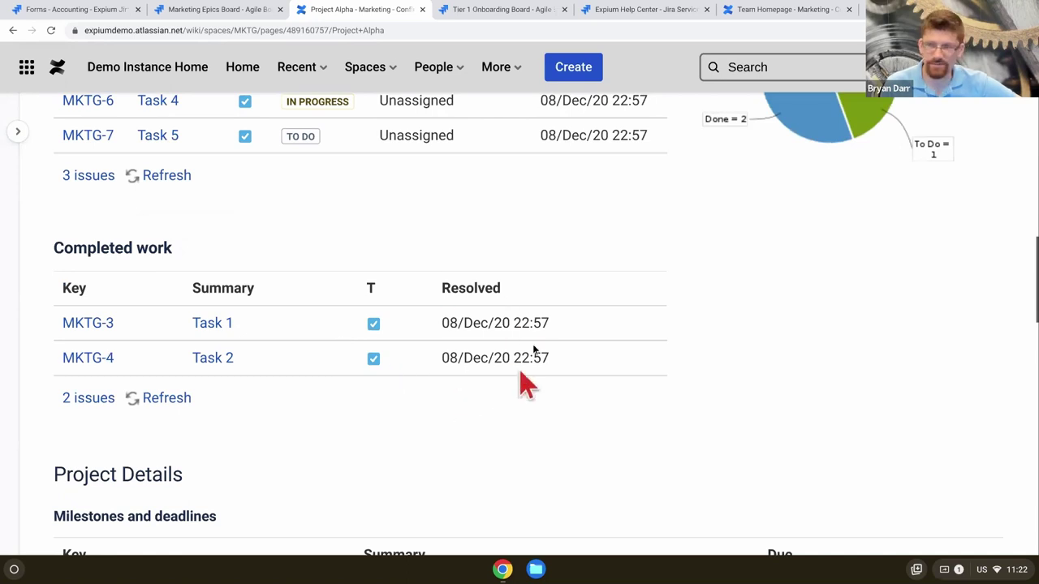
{"action": "scroll", "coordinate": [532, 348], "scroll_direction": "down", "scroll_amount": 2}
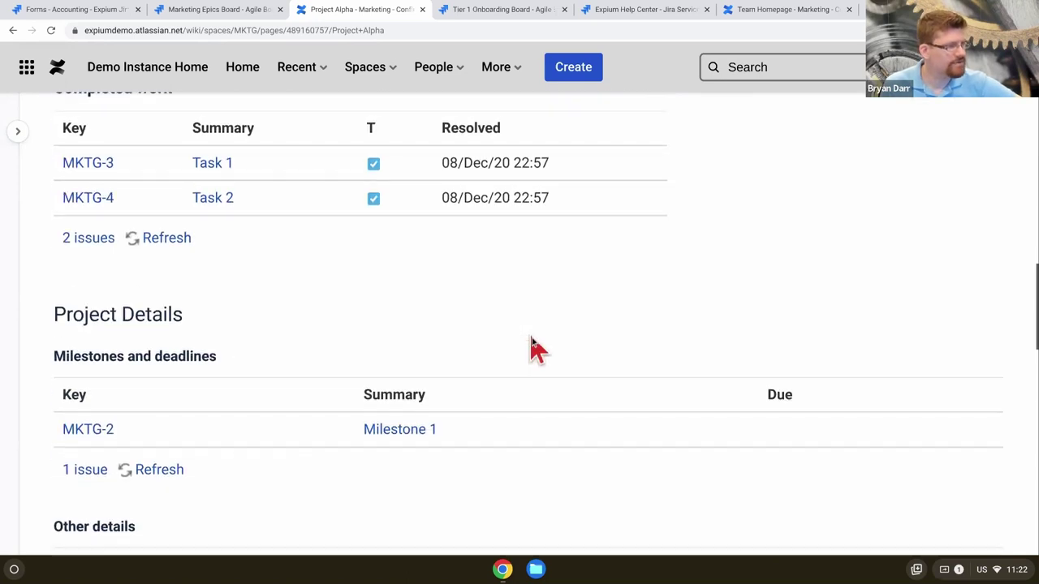
Look through the Project Details section's milestones, stakeholders, scope and assumptions, and the design spec files under Reference materials
{"action": "scroll", "coordinate": [531, 348], "scroll_direction": "down", "scroll_amount": 1}
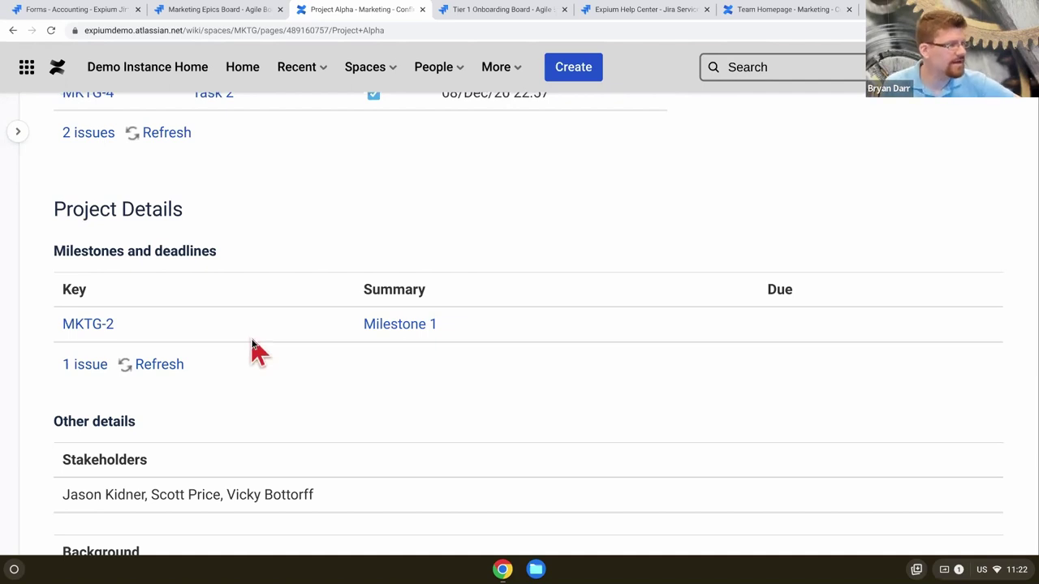
{"action": "scroll", "coordinate": [252, 349], "scroll_direction": "down", "scroll_amount": 4}
{"action": "scroll", "coordinate": [253, 337], "scroll_direction": "down", "scroll_amount": 4}
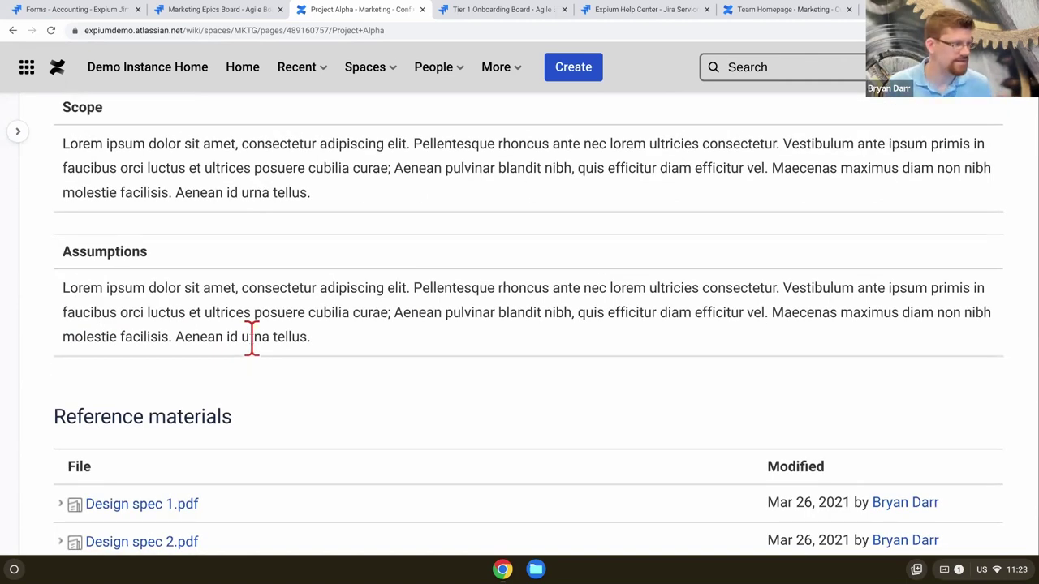
{"action": "scroll", "coordinate": [250, 337], "scroll_direction": "down", "scroll_amount": 2}
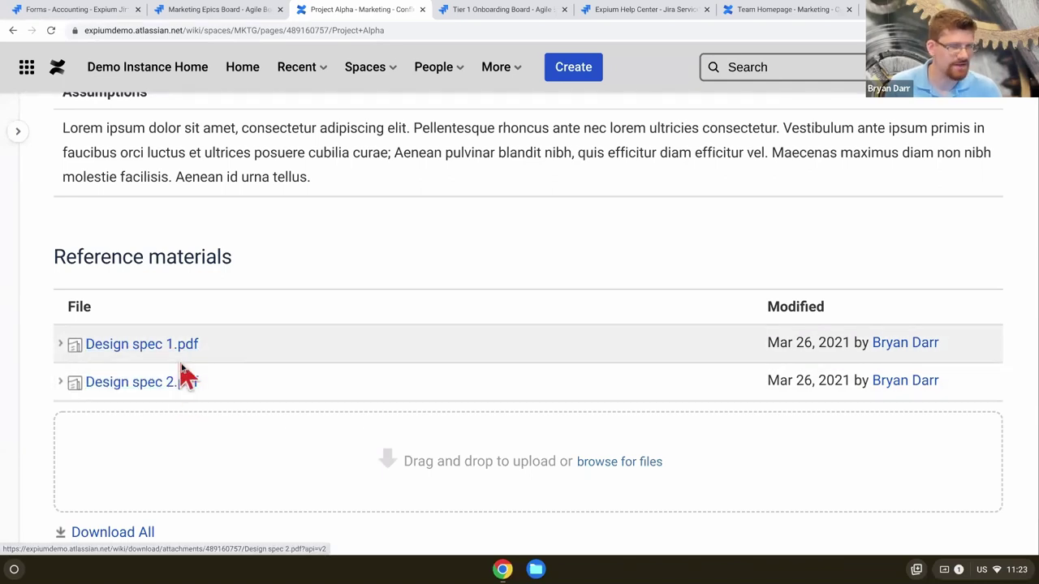
{"action": "scroll", "coordinate": [333, 372], "scroll_direction": "down", "scroll_amount": 2}
Capture a full-page screenshot of the Project Alpha page with the GoFullPage extension
{"action": "scroll", "coordinate": [333, 372], "scroll_direction": "up", "scroll_amount": 15}
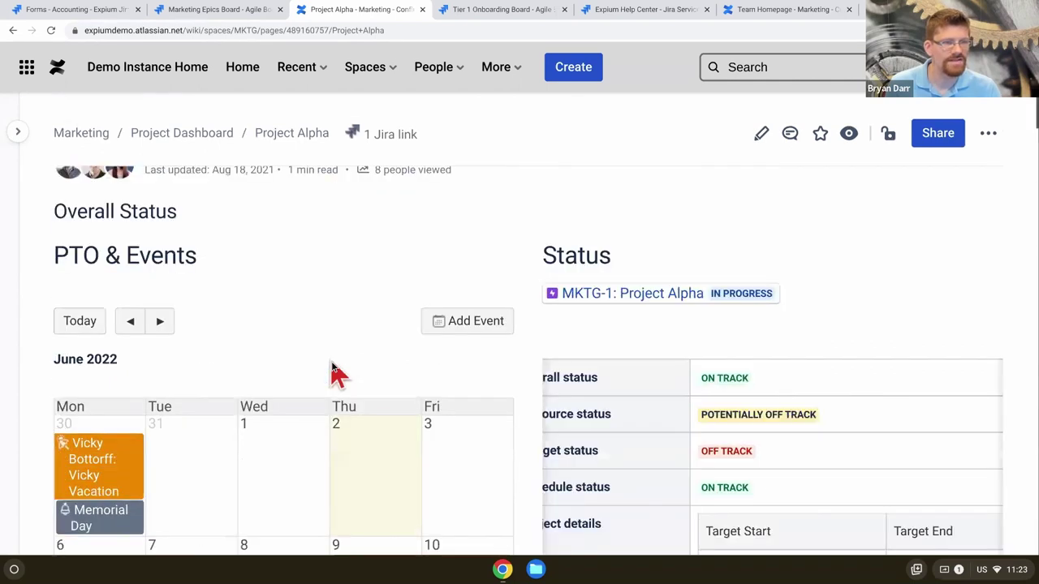
{"action": "scroll", "coordinate": [333, 372], "scroll_direction": "up", "scroll_amount": 1}
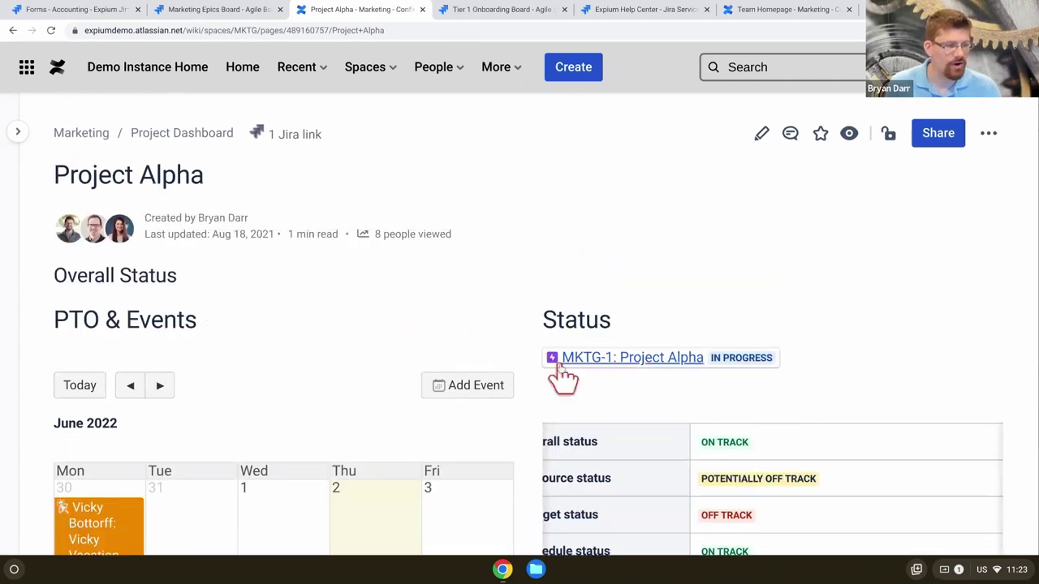
{"action": "scroll", "coordinate": [622, 479], "scroll_direction": "right", "scroll_amount": 3}
{"action": "scroll", "coordinate": [625, 478], "scroll_direction": "left", "scroll_amount": 4}
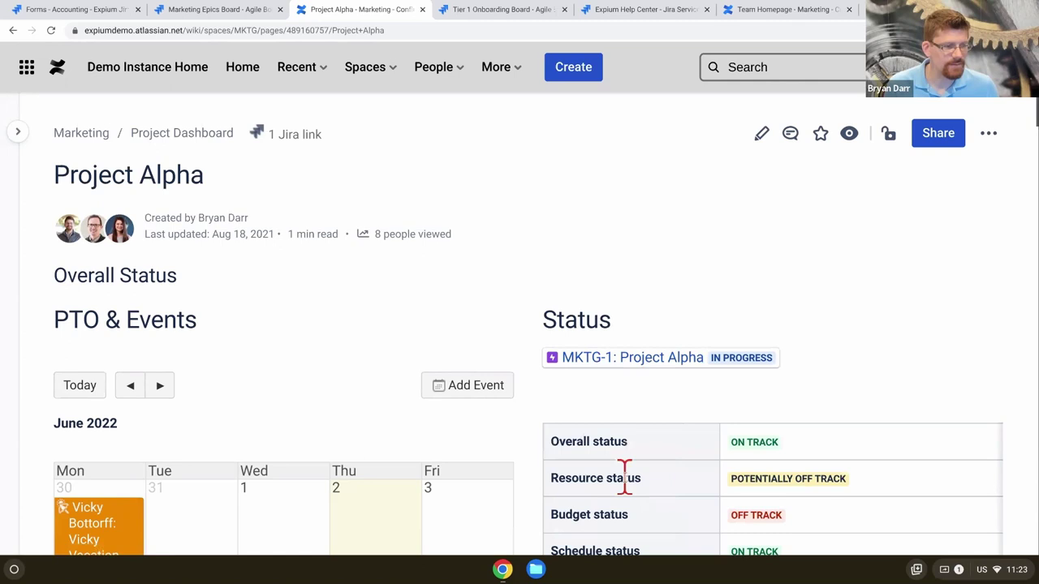
{"action": "left_click", "coordinate": [984, 30]}
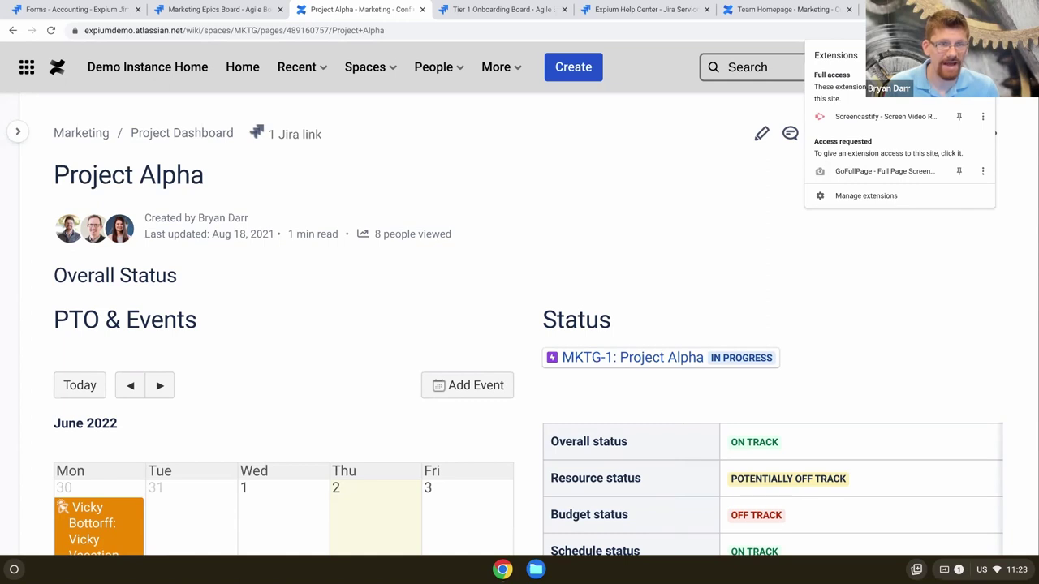
{"action": "left_click", "coordinate": [870, 172]}
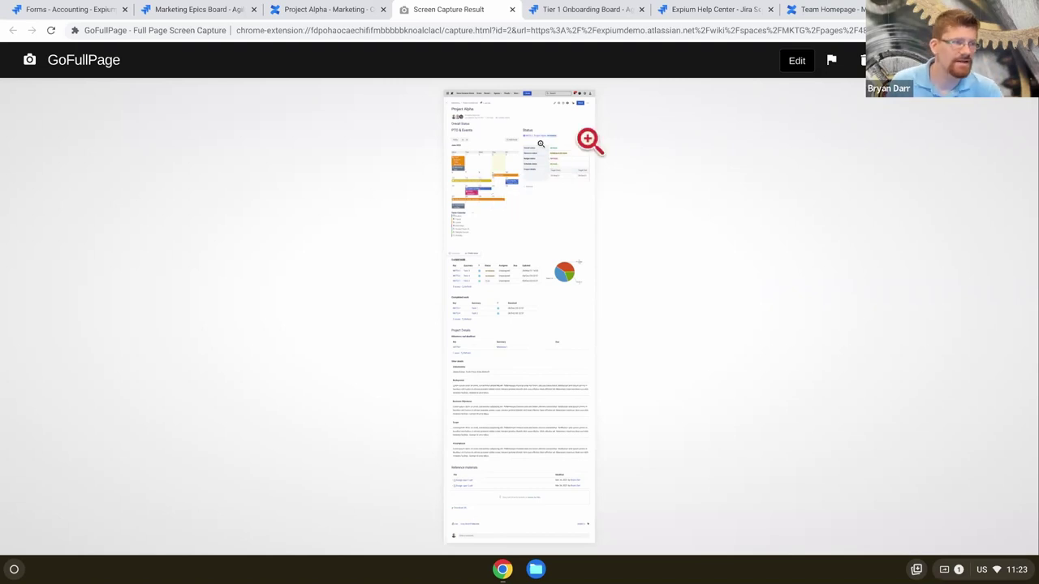
Return from the screen capture result to the Project Alpha page and show the space sidebar again
{"action": "left_click", "coordinate": [332, 11]}
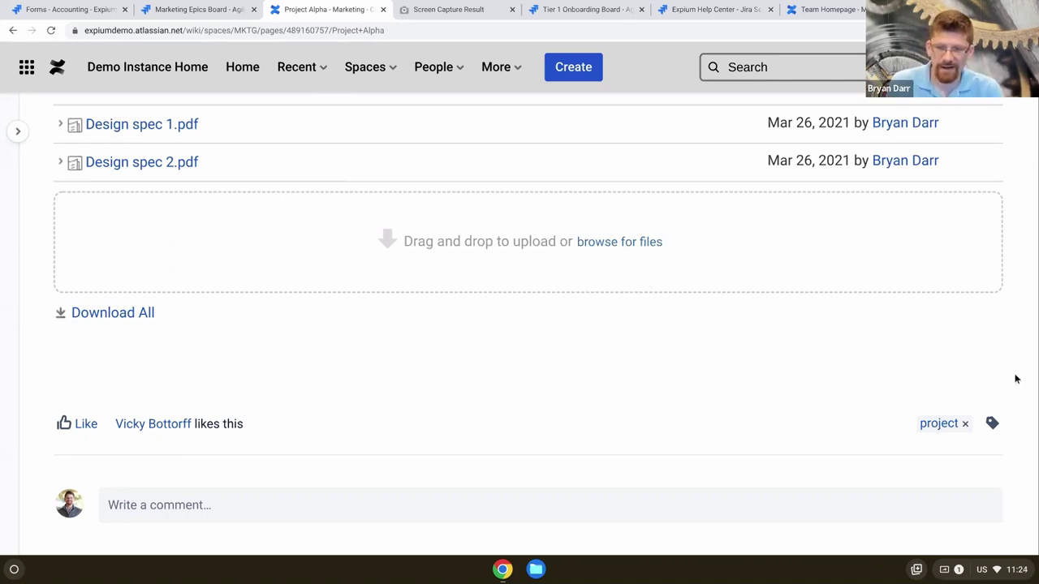
{"action": "scroll", "coordinate": [576, 332], "scroll_direction": "up", "scroll_amount": 5}
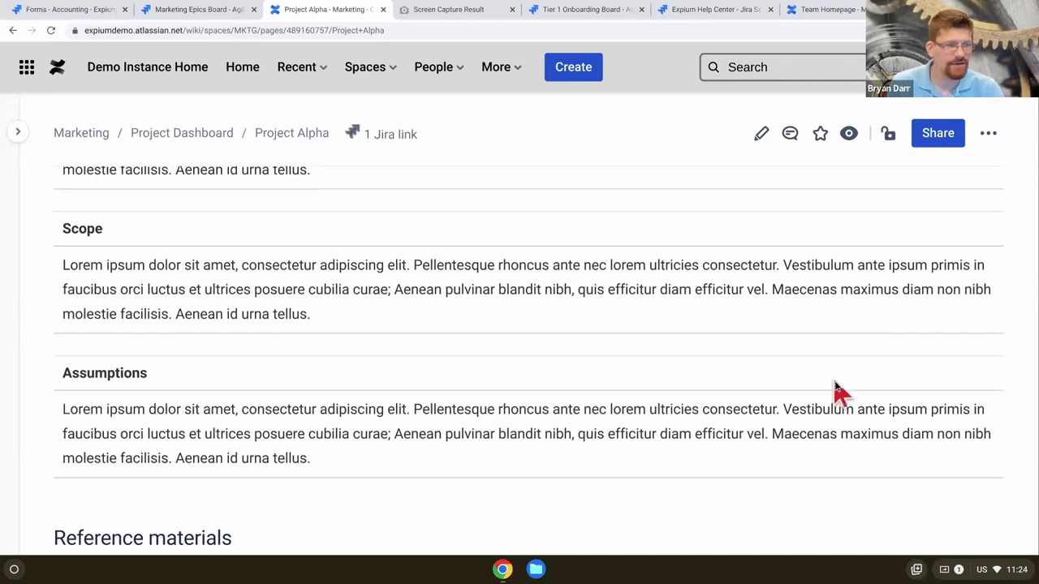
{"action": "scroll", "coordinate": [526, 350], "scroll_direction": "up", "scroll_amount": 10}
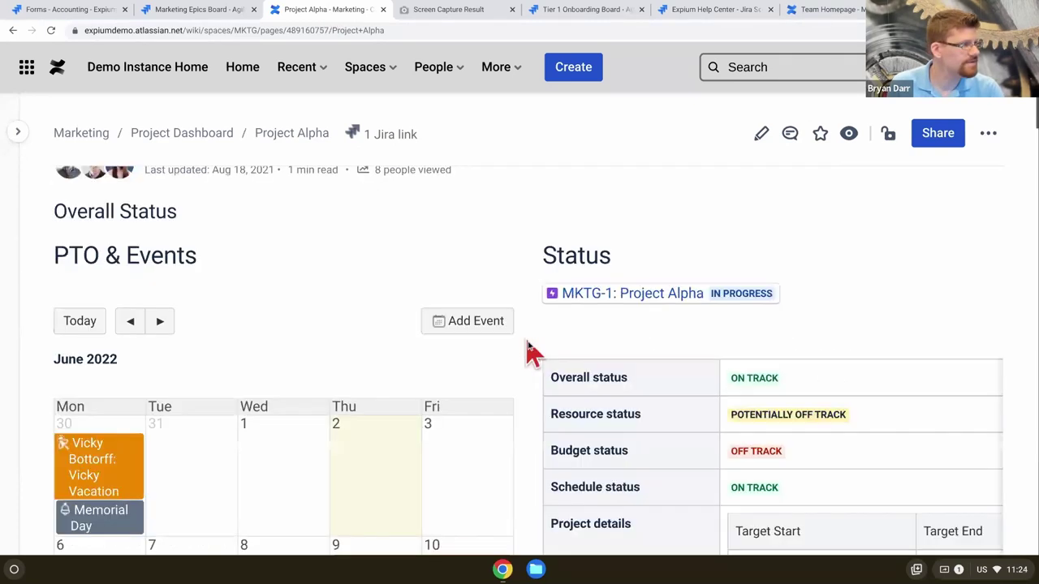
{"action": "key", "text": "["}
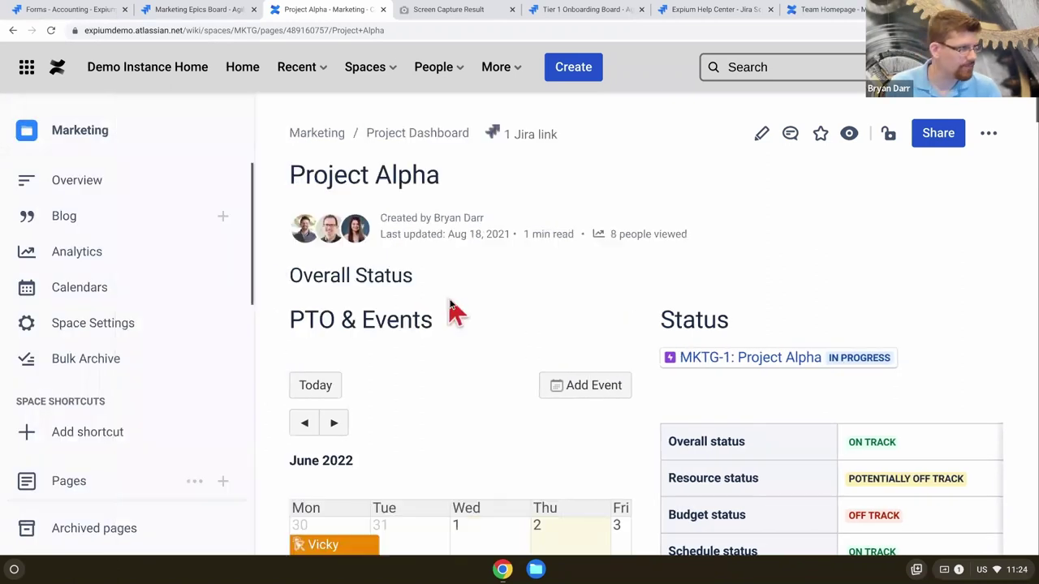
Open the Project Dashboard page from the Marketing space's page tree
{"action": "scroll", "coordinate": [145, 380], "scroll_direction": "down", "scroll_amount": 5}
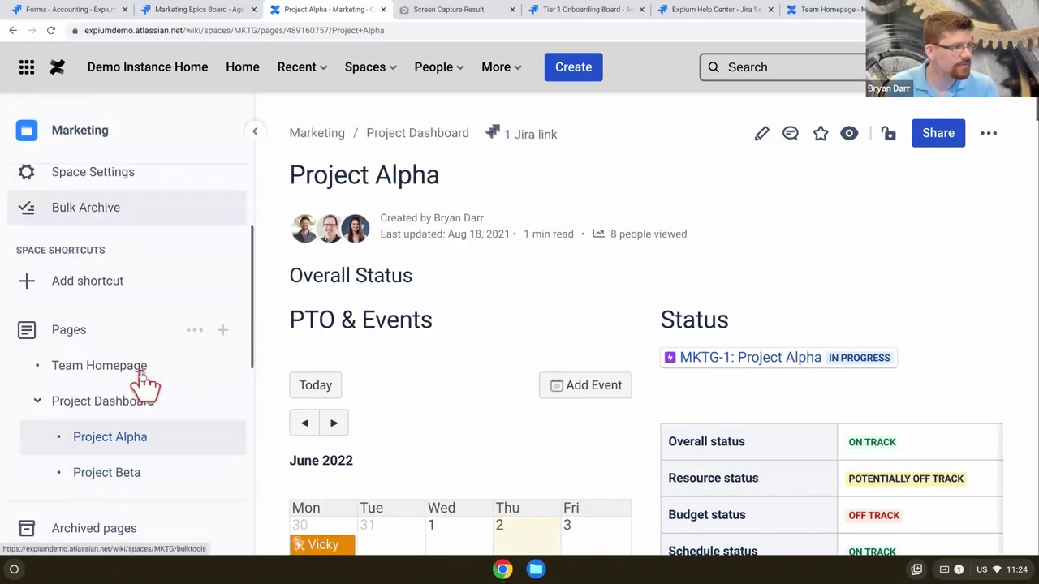
{"action": "scroll", "coordinate": [143, 381], "scroll_direction": "down", "scroll_amount": 1}
{"action": "scroll", "coordinate": [105, 298], "scroll_direction": "up", "scroll_amount": 3}
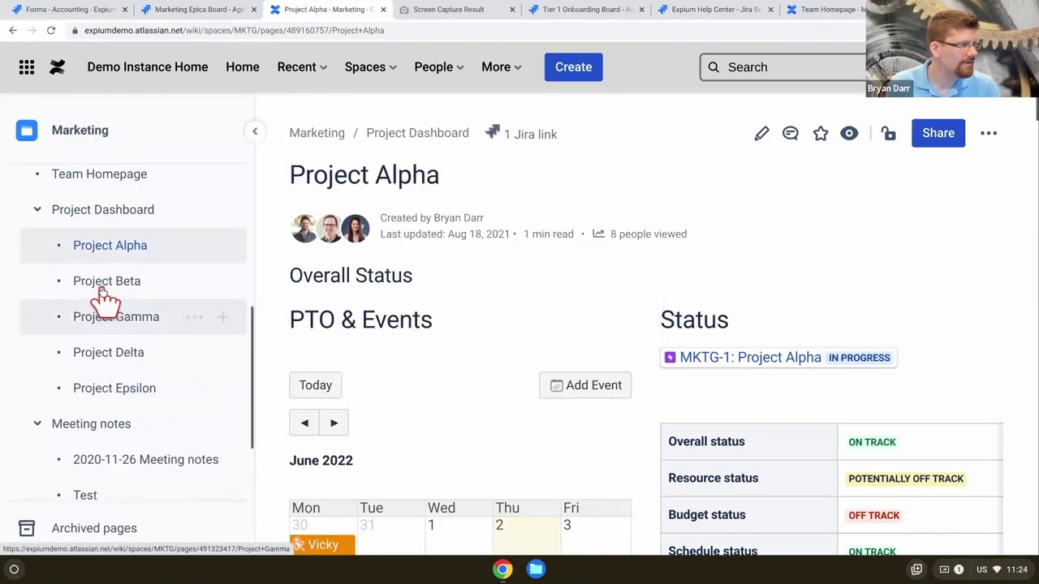
{"action": "left_click", "coordinate": [110, 228]}
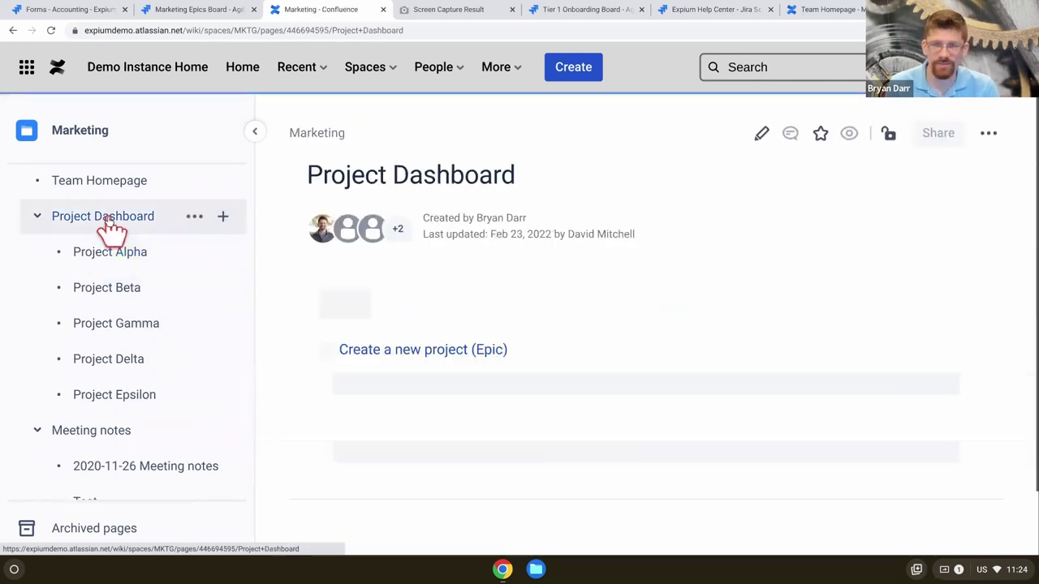
Look through the Project Dashboard table's rows and status labels from Project Alpha to Project Gamma
{"action": "scroll", "coordinate": [845, 459], "scroll_direction": "down", "scroll_amount": 1}
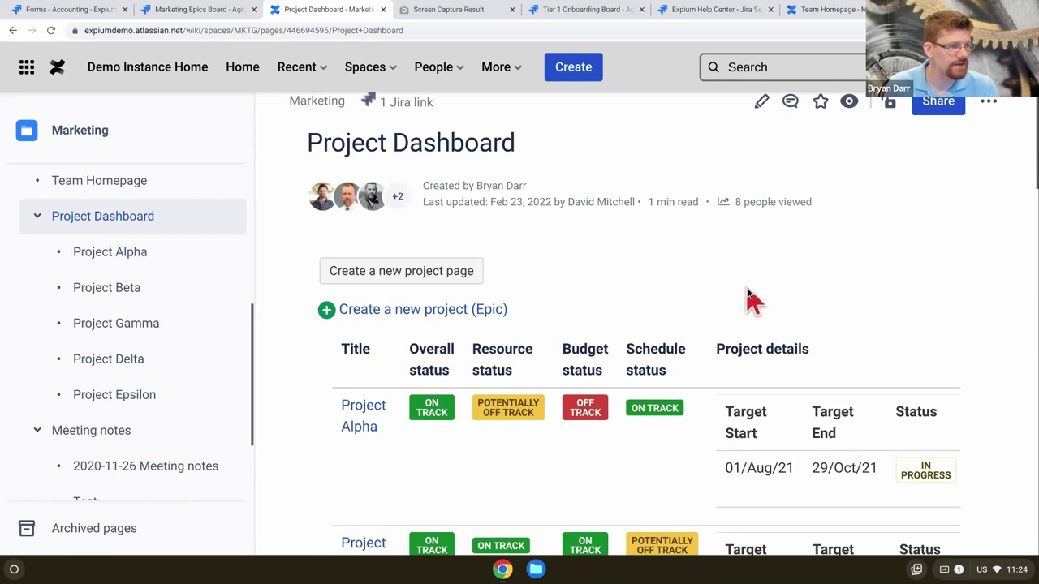
{"action": "scroll", "coordinate": [748, 301], "scroll_direction": "down", "scroll_amount": 1}
{"action": "scroll", "coordinate": [749, 301], "scroll_direction": "down", "scroll_amount": 2}
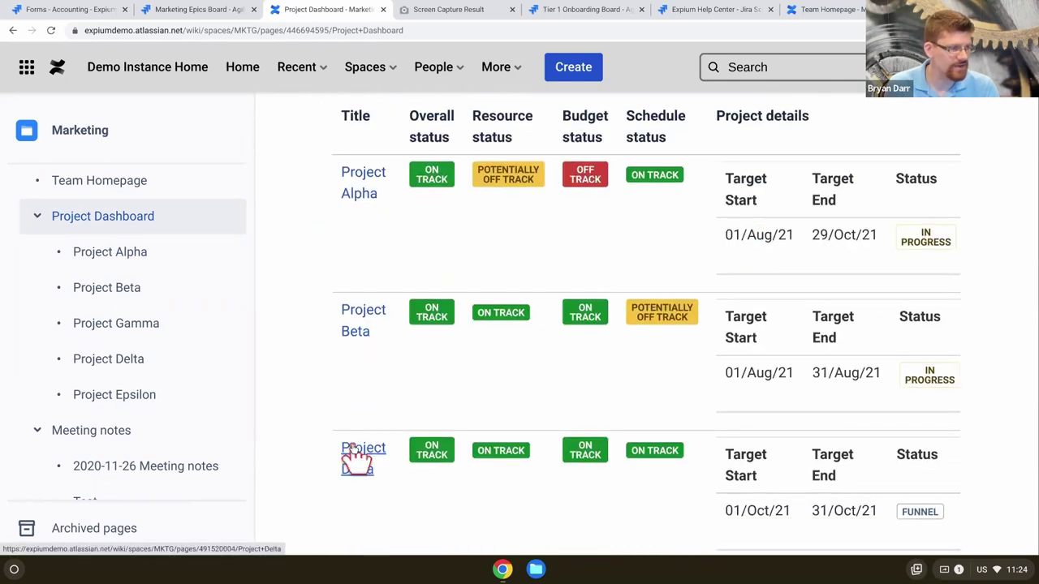
{"action": "scroll", "coordinate": [357, 459], "scroll_direction": "down", "scroll_amount": 1}
{"action": "scroll", "coordinate": [357, 459], "scroll_direction": "down", "scroll_amount": 4}
{"action": "scroll", "coordinate": [373, 261], "scroll_direction": "up", "scroll_amount": 1}
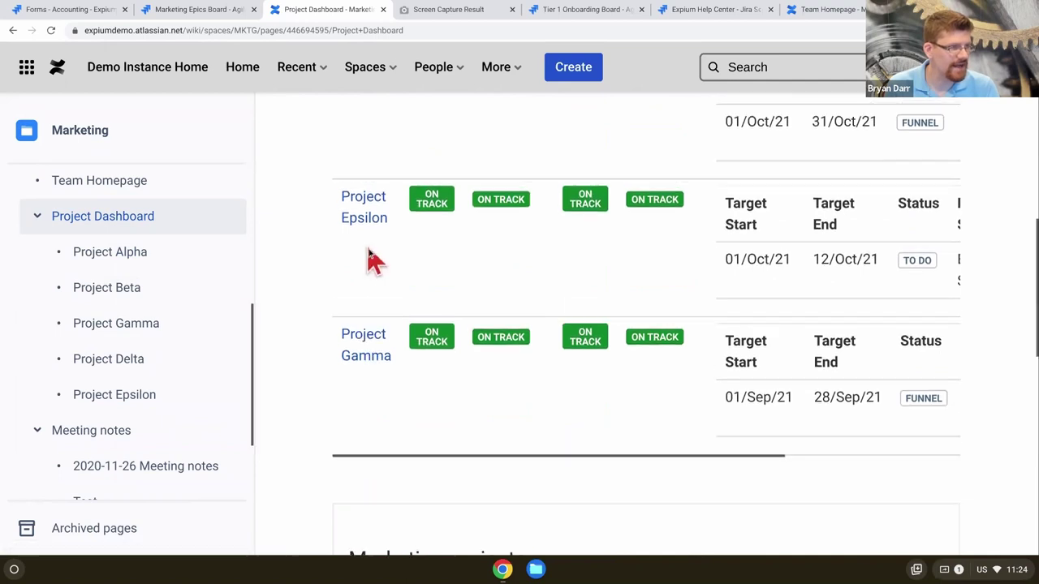
{"action": "scroll", "coordinate": [372, 259], "scroll_direction": "up", "scroll_amount": 5}
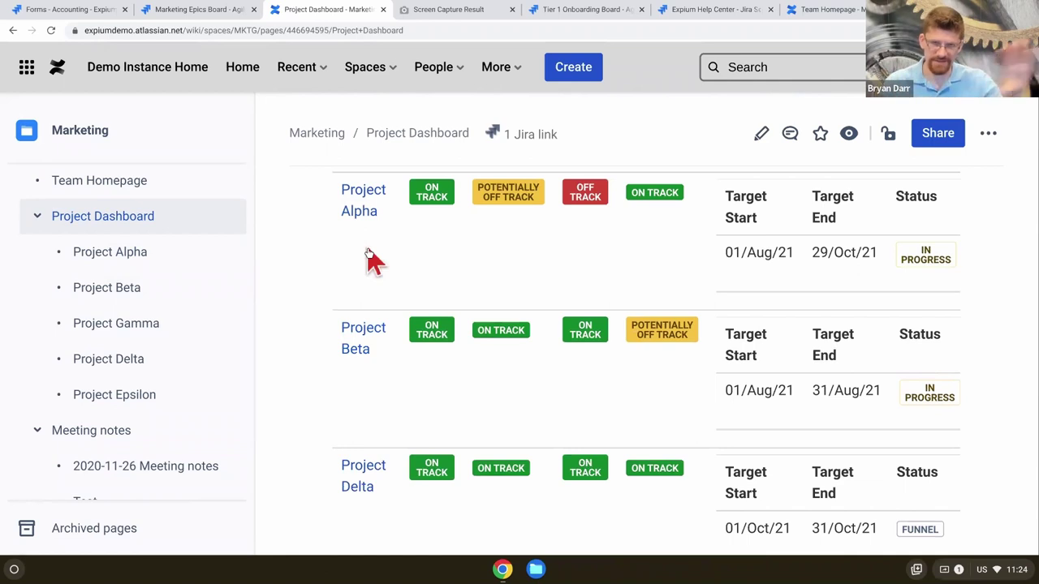
Examine the dashboard's status columns and the project details columns for project size, sponsor and due date
{"action": "scroll", "coordinate": [372, 260], "scroll_direction": "up", "scroll_amount": 1}
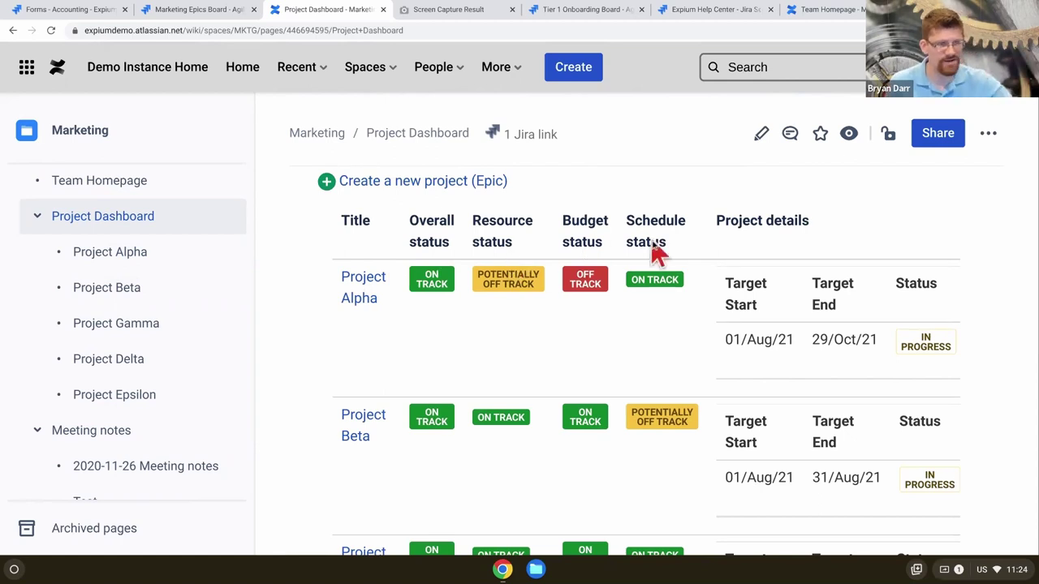
{"action": "scroll", "coordinate": [802, 380], "scroll_direction": "down", "scroll_amount": 1}
{"action": "scroll", "coordinate": [802, 380], "scroll_direction": "down", "scroll_amount": 1}
{"action": "scroll", "coordinate": [803, 358], "scroll_direction": "right", "scroll_amount": 3}
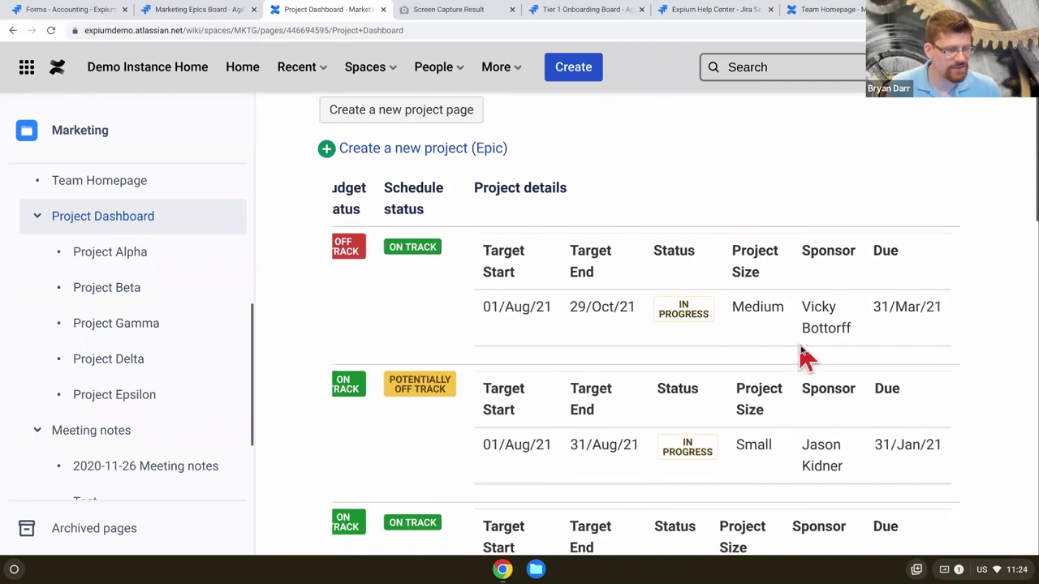
Look through the dashboard table's project details and status labels, from Project Alpha down to Project Gamma
{"action": "scroll", "coordinate": [804, 357], "scroll_direction": "down", "scroll_amount": 3}
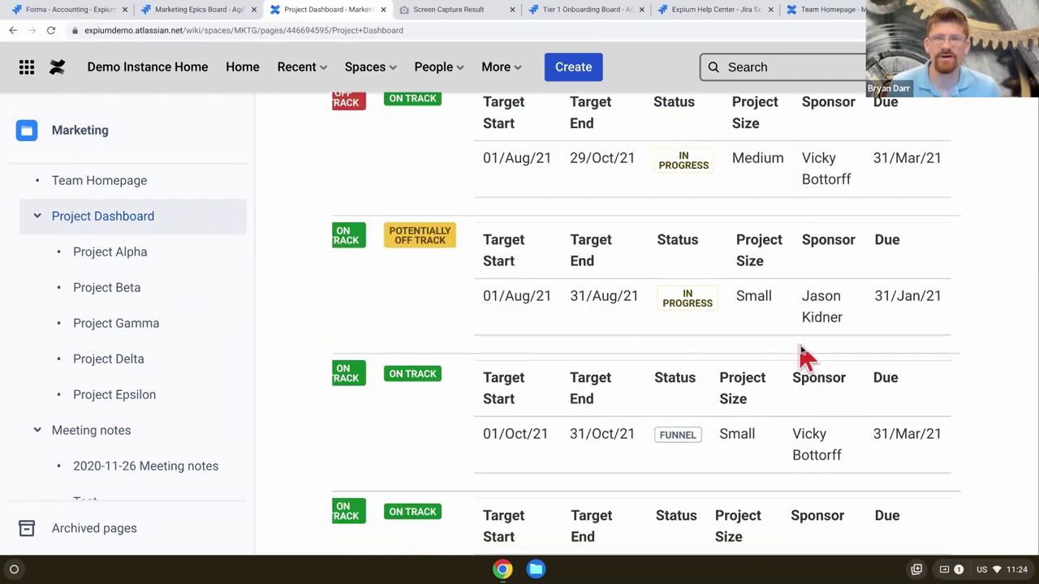
{"action": "scroll", "coordinate": [803, 355], "scroll_direction": "left", "scroll_amount": 3}
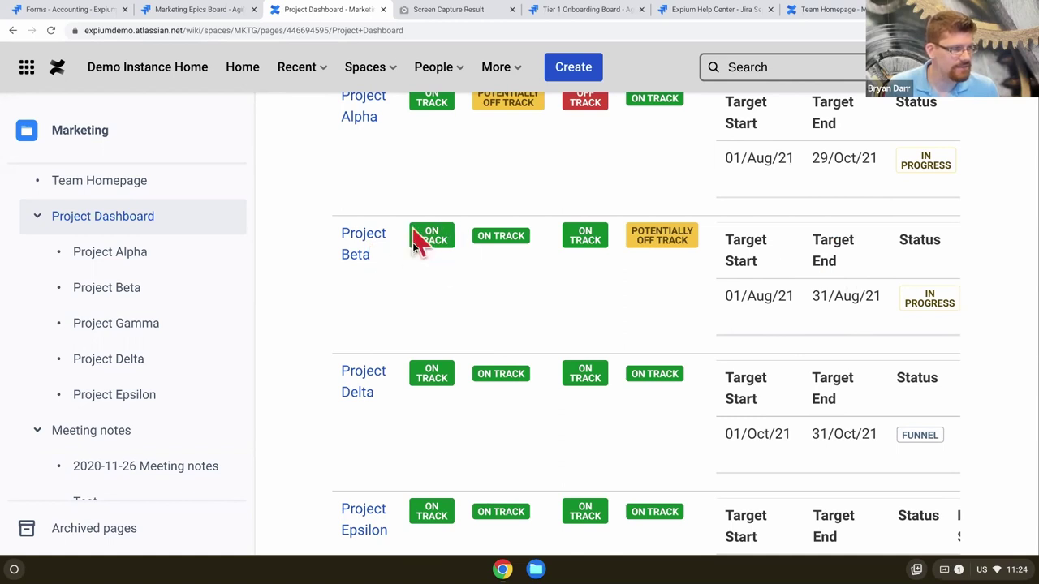
{"action": "mouse_move", "coordinate": [98, 262]}
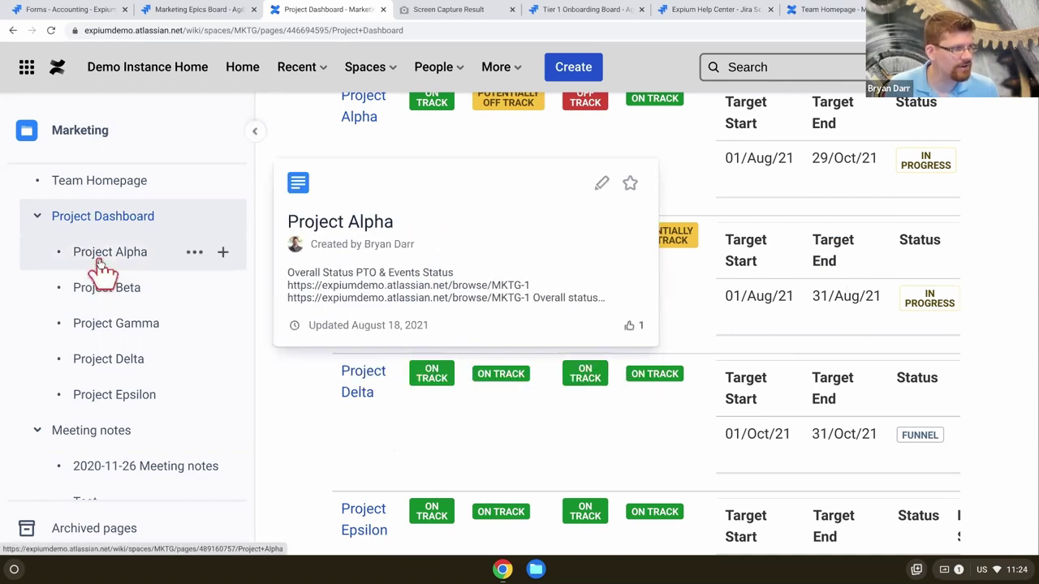
{"action": "scroll", "coordinate": [816, 355], "scroll_direction": "down", "scroll_amount": 4}
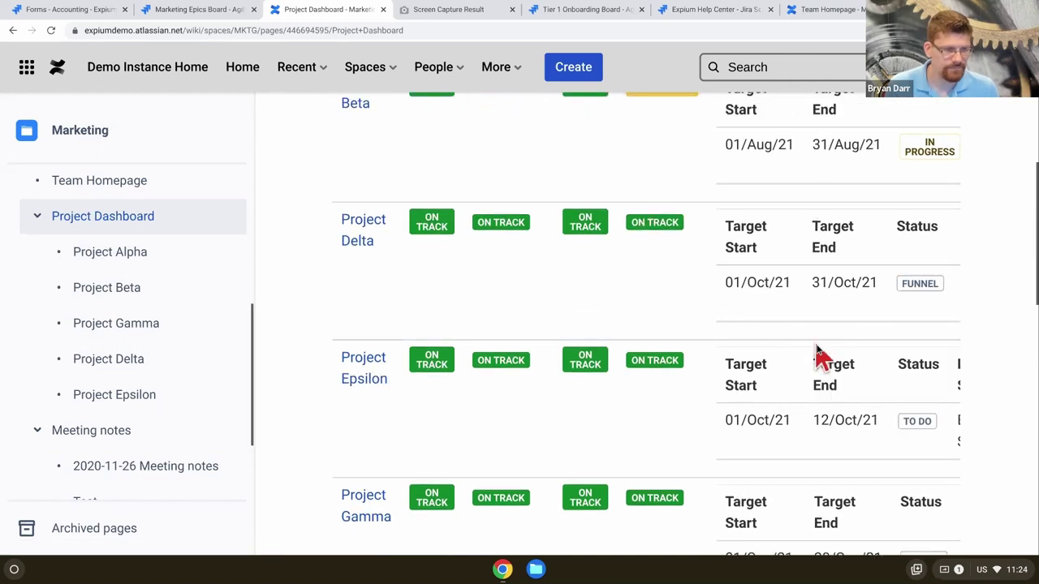
Bring Project Alpha's bar into view on the Marketing projects roadmap and expand the Progress (issue count) column
{"action": "scroll", "coordinate": [816, 355], "scroll_direction": "down", "scroll_amount": 8}
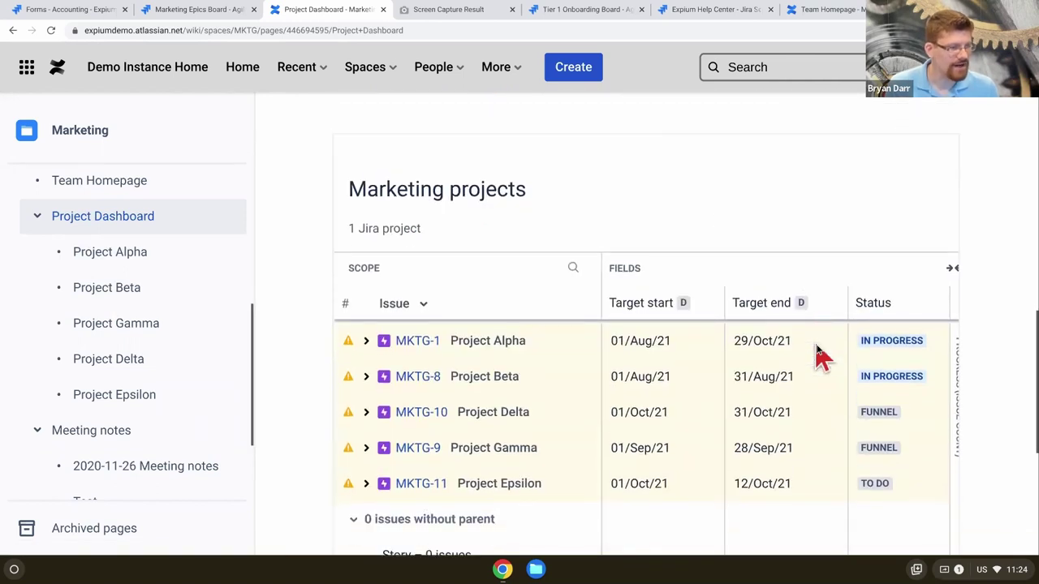
{"action": "scroll", "coordinate": [668, 355], "scroll_direction": "right", "scroll_amount": 5}
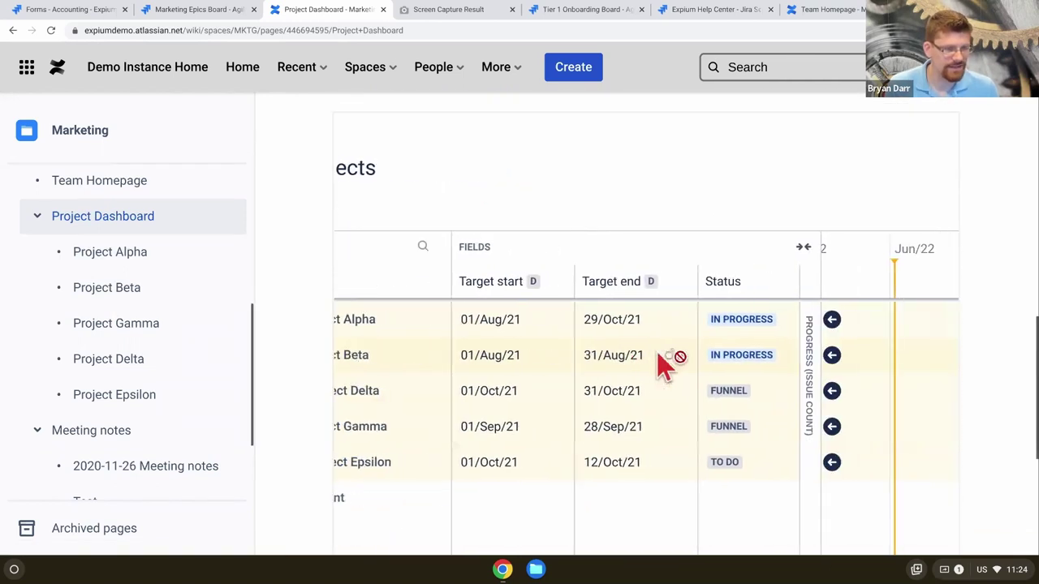
{"action": "left_click", "coordinate": [781, 319]}
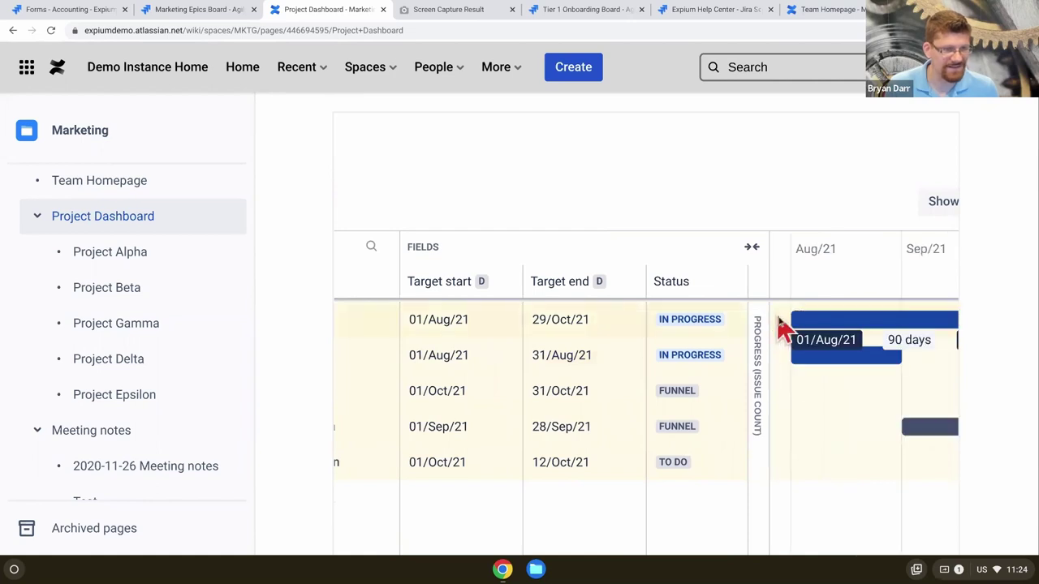
{"action": "left_click", "coordinate": [765, 411]}
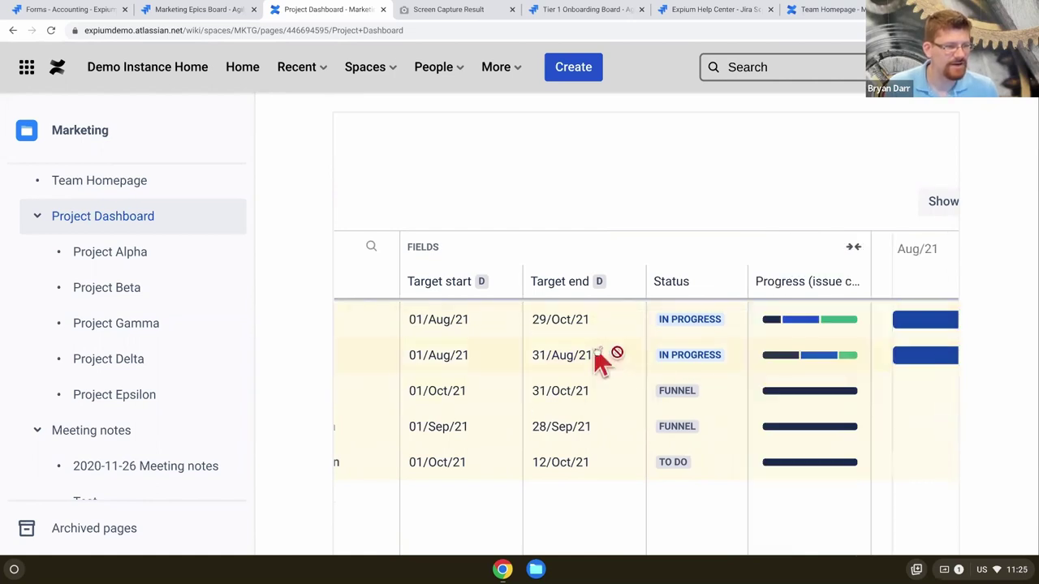
Examine the roadmap's target dates, statuses and timeline bars, including the progress breakdown for Project Beta
{"action": "scroll", "coordinate": [608, 352], "scroll_direction": "left", "scroll_amount": 5}
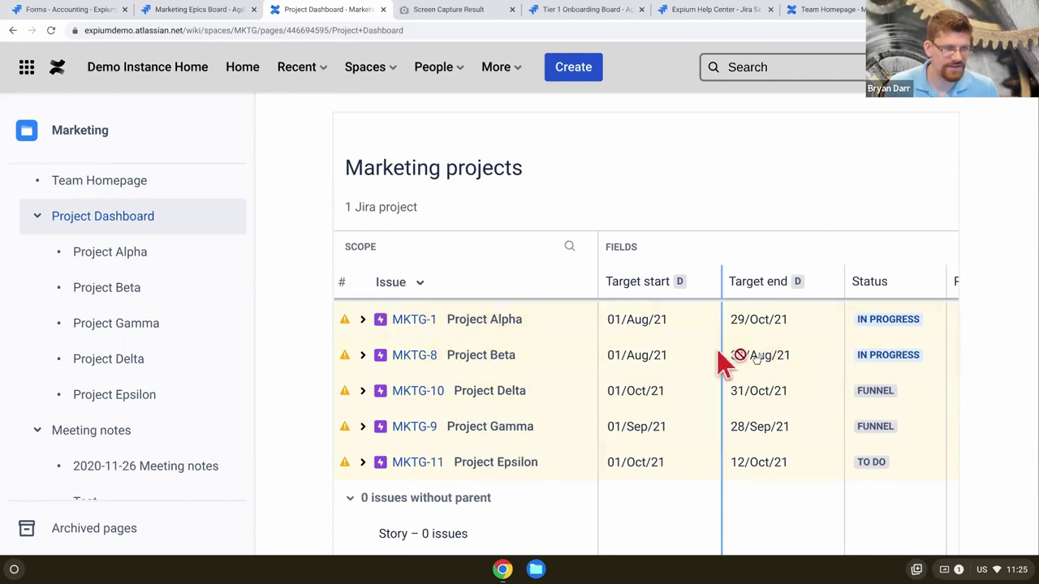
{"action": "scroll", "coordinate": [758, 369], "scroll_direction": "right", "scroll_amount": 5}
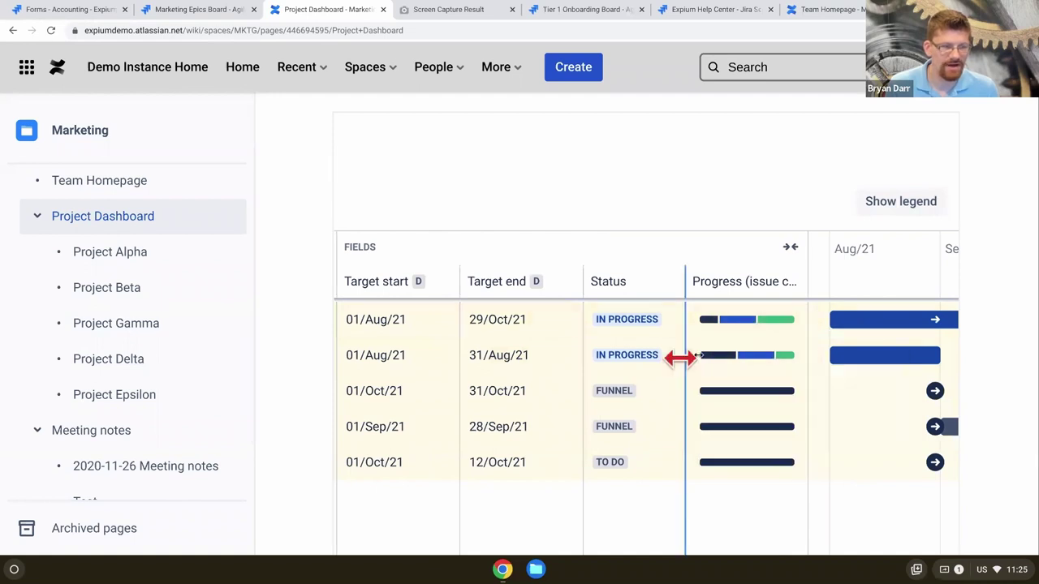
{"action": "mouse_move", "coordinate": [734, 366]}
{"action": "scroll", "coordinate": [737, 371], "scroll_direction": "right", "scroll_amount": 1}
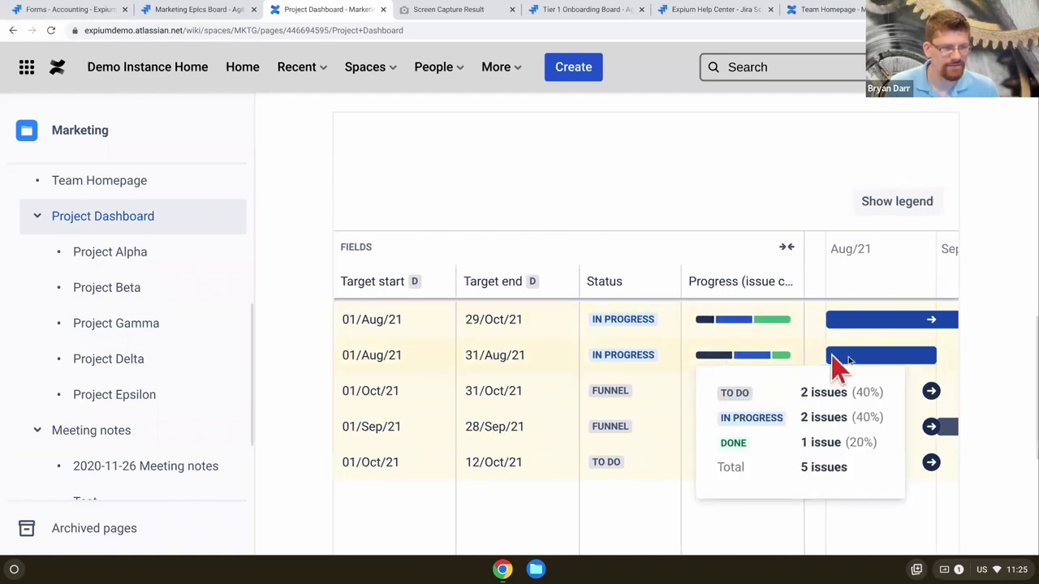
{"action": "scroll", "coordinate": [885, 371], "scroll_direction": "right", "scroll_amount": 2}
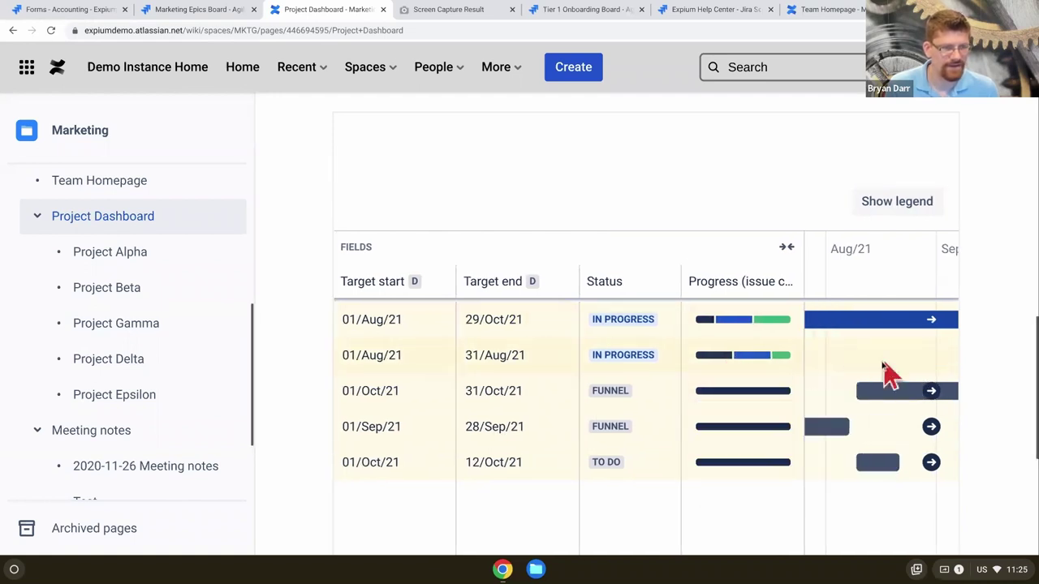
Collapse the roadmap's Fields section and examine the project bars on the timeline down to the end of the page
{"action": "left_click", "coordinate": [786, 248]}
{"action": "mouse_move", "coordinate": [569, 382]}
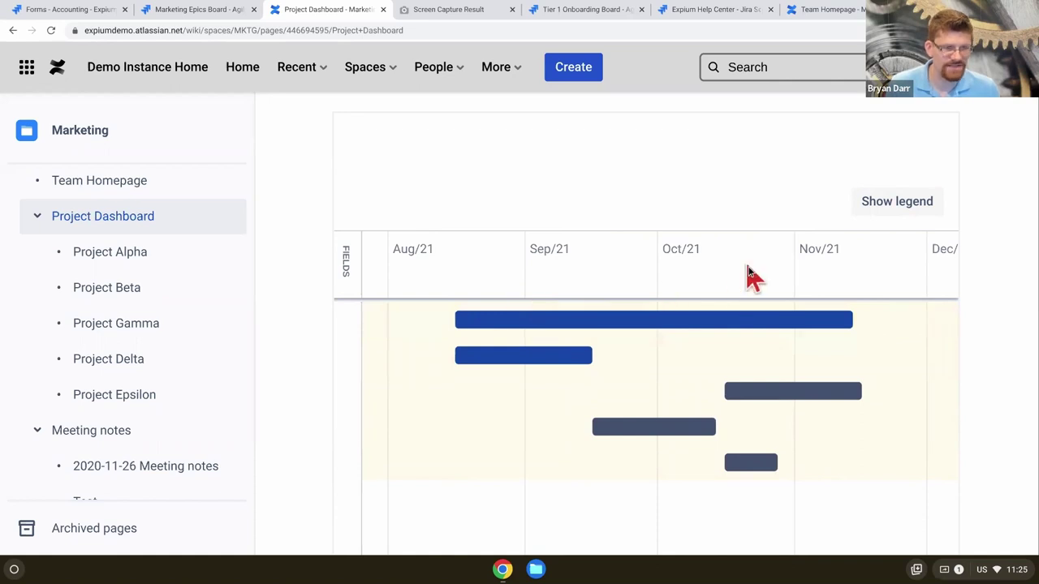
{"action": "mouse_move", "coordinate": [704, 353]}
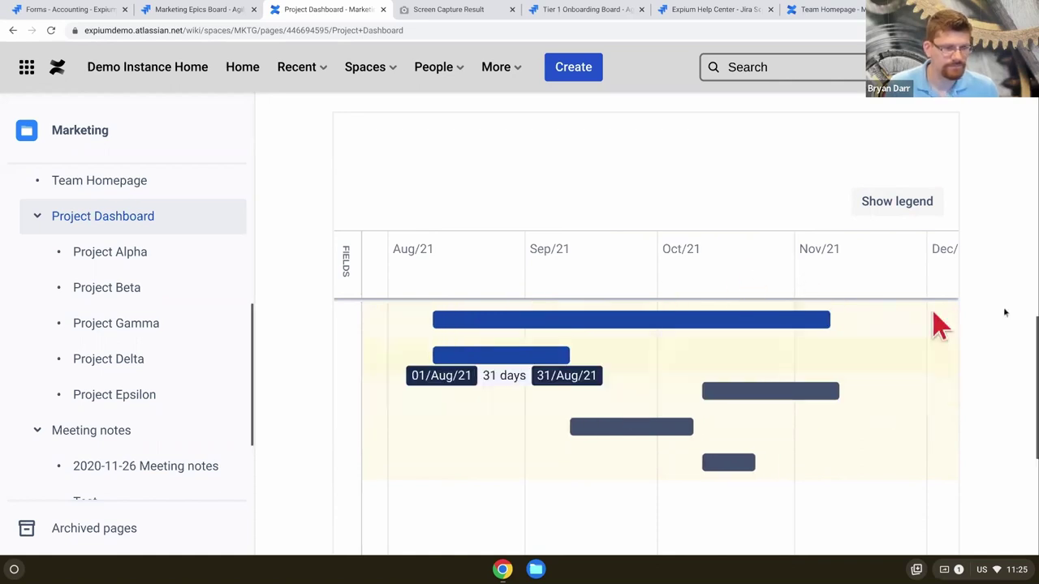
{"action": "scroll", "coordinate": [1006, 317], "scroll_direction": "down", "scroll_amount": 4}
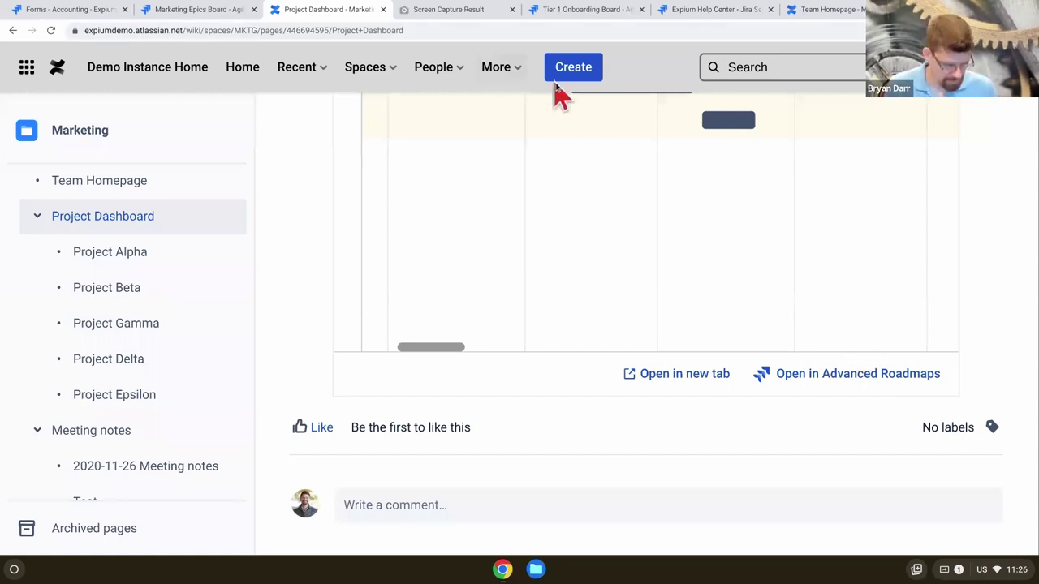
Switch from the Project Dashboard to the Agile HR-v6 presentation in Google Slides
{"action": "key", "text": "alt+Tab"}
{"action": "key", "text": "alt+Tab"}
{"action": "key", "text": "alt+Tab"}
{"action": "key", "text": "alt+Tab"}
{"action": "key", "text": "alt+Tab"}
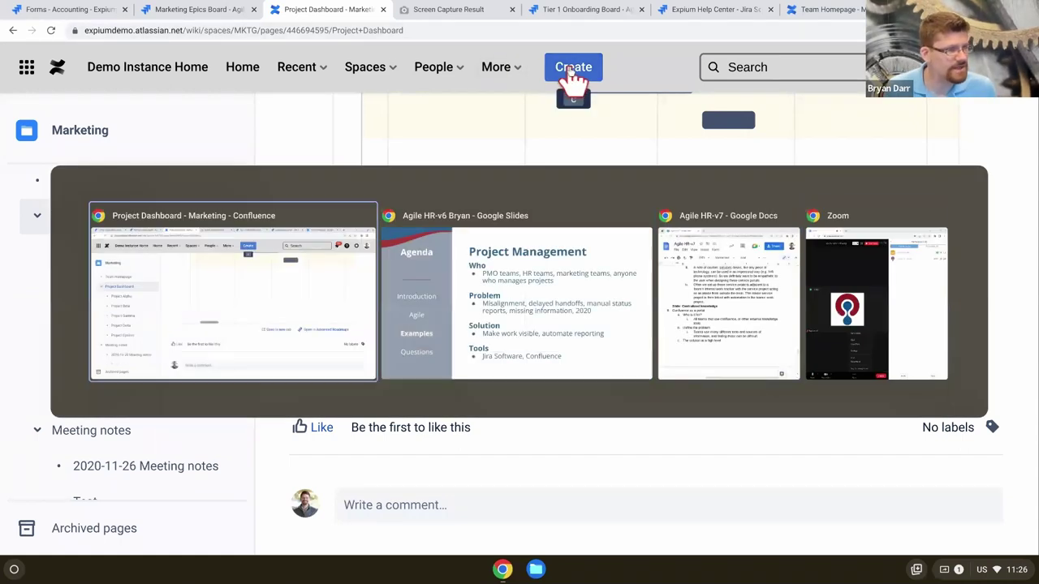
{"action": "key", "text": "Home"}
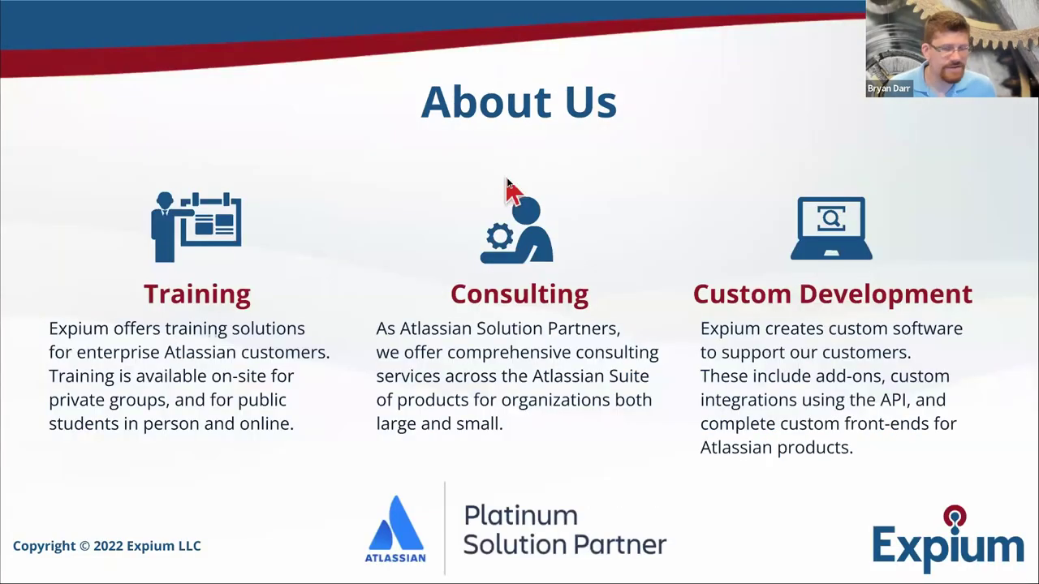
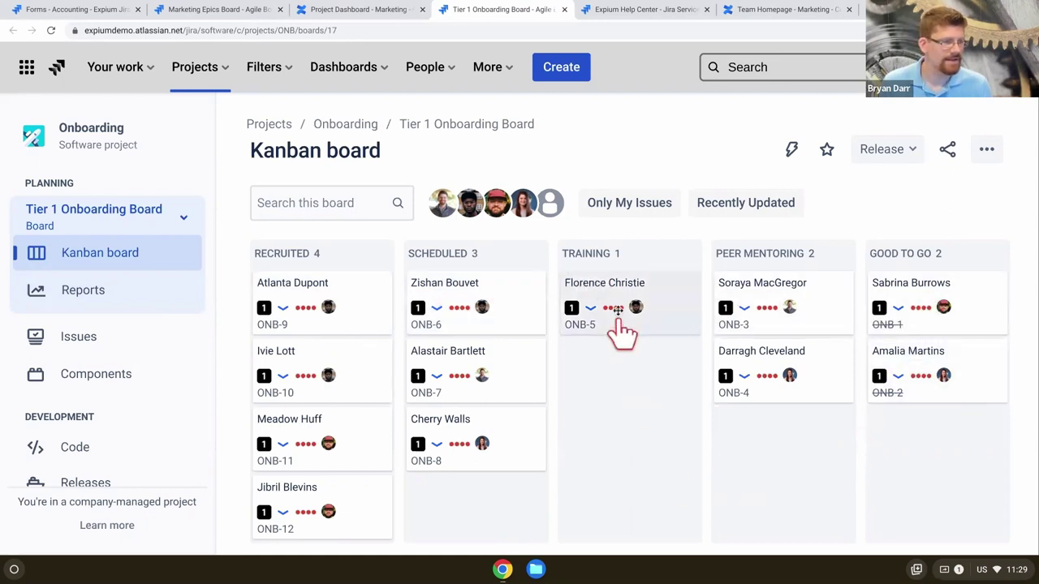
Open issue ONB-5 from the Training column of the Tier 1 Onboarding Board and expand its additional fields
{"action": "left_click", "coordinate": [638, 276]}
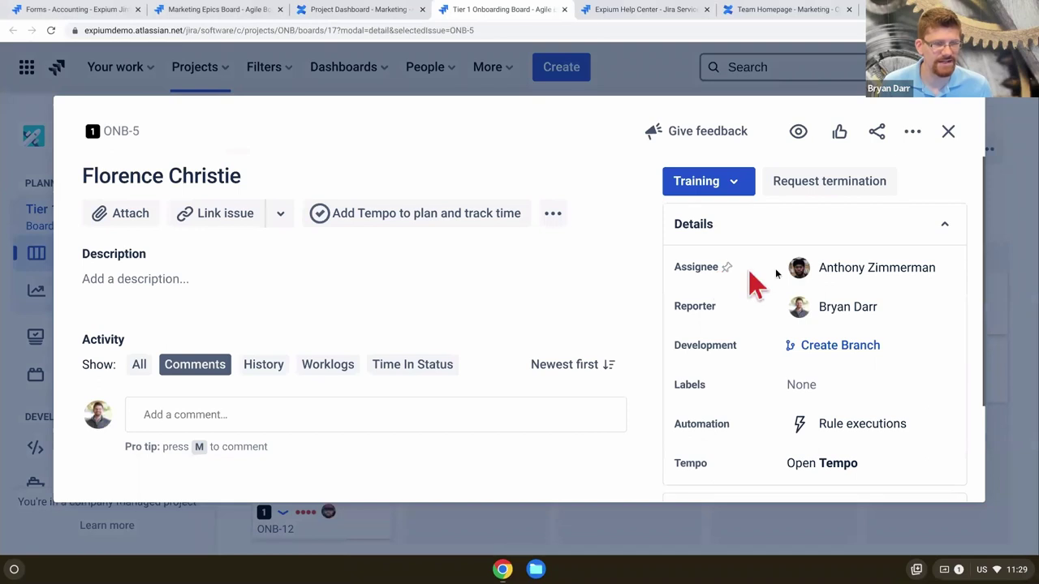
{"action": "mouse_move", "coordinate": [909, 264]}
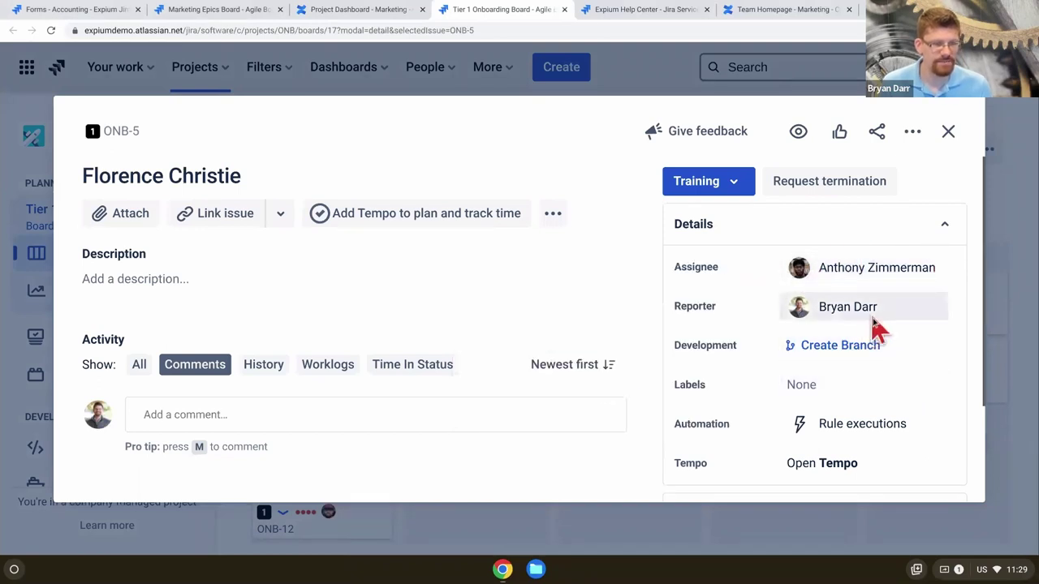
{"action": "scroll", "coordinate": [897, 422], "scroll_direction": "down", "scroll_amount": 2}
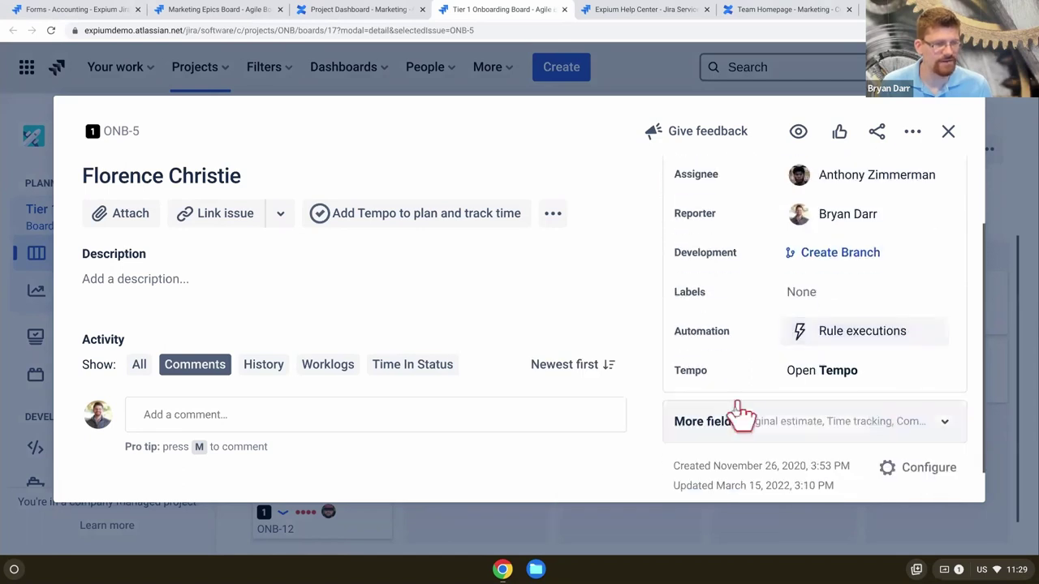
{"action": "scroll", "coordinate": [828, 426], "scroll_direction": "down", "scroll_amount": 1}
{"action": "left_click", "coordinate": [821, 383]}
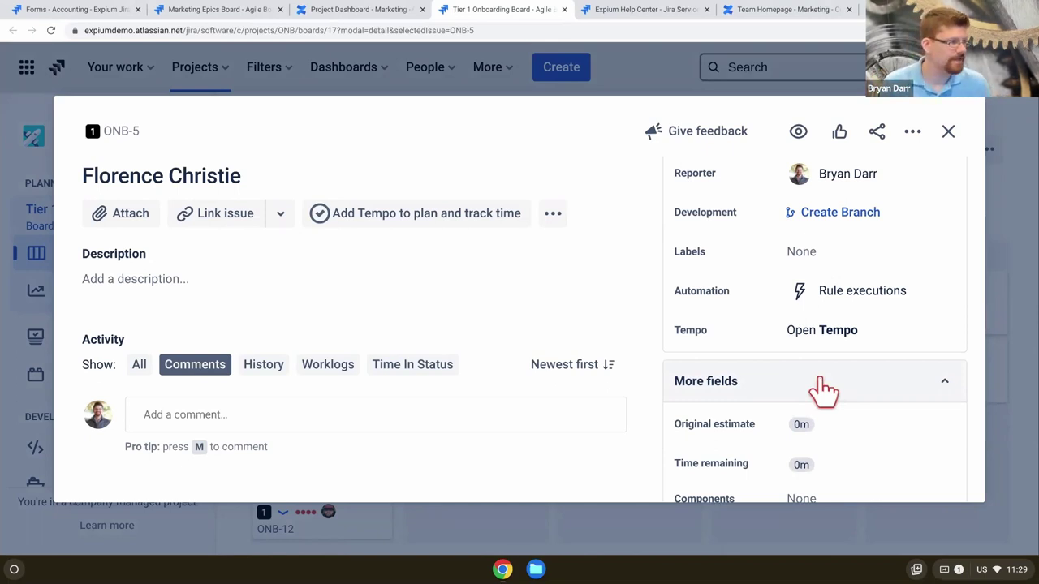
Draft a comment on ONB-5 that mentions the assignee and asks where the new hire is in the process
{"action": "left_click", "coordinate": [291, 426]}
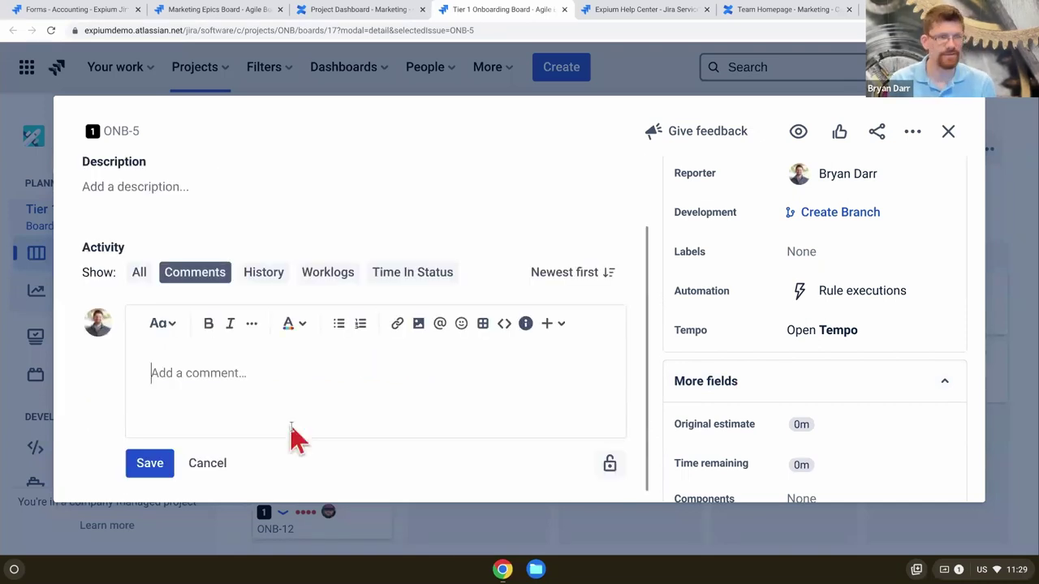
{"action": "type", "text": "@anth"}
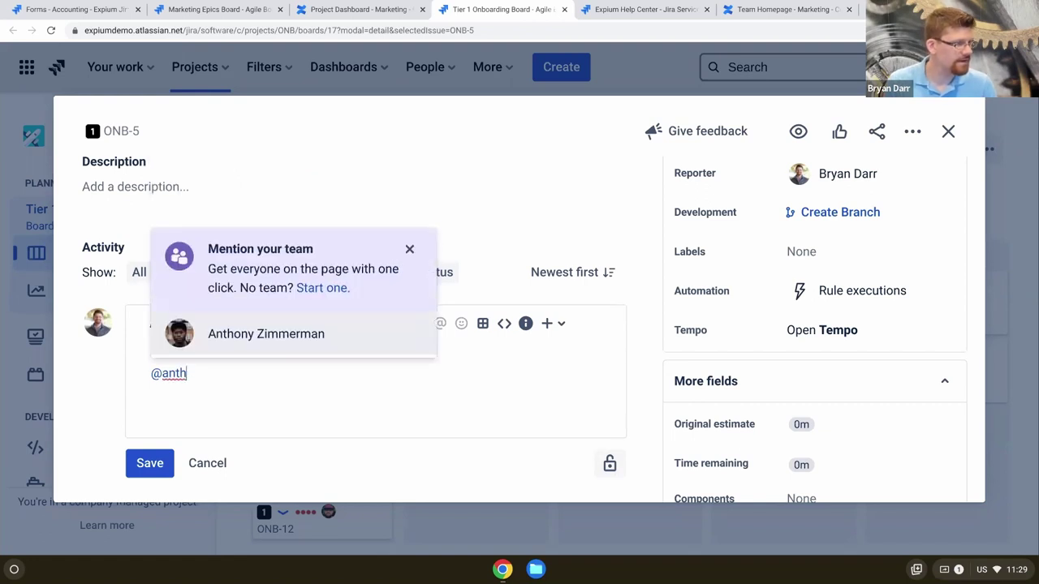
{"action": "key", "text": "Escape"}
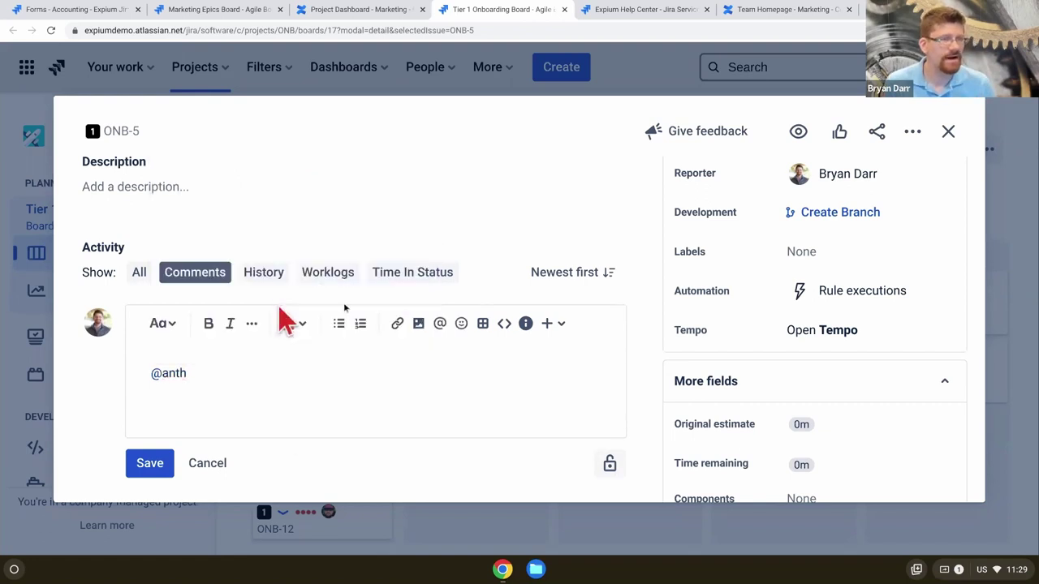
{"action": "scroll", "coordinate": [377, 284], "scroll_direction": "up", "scroll_amount": 1}
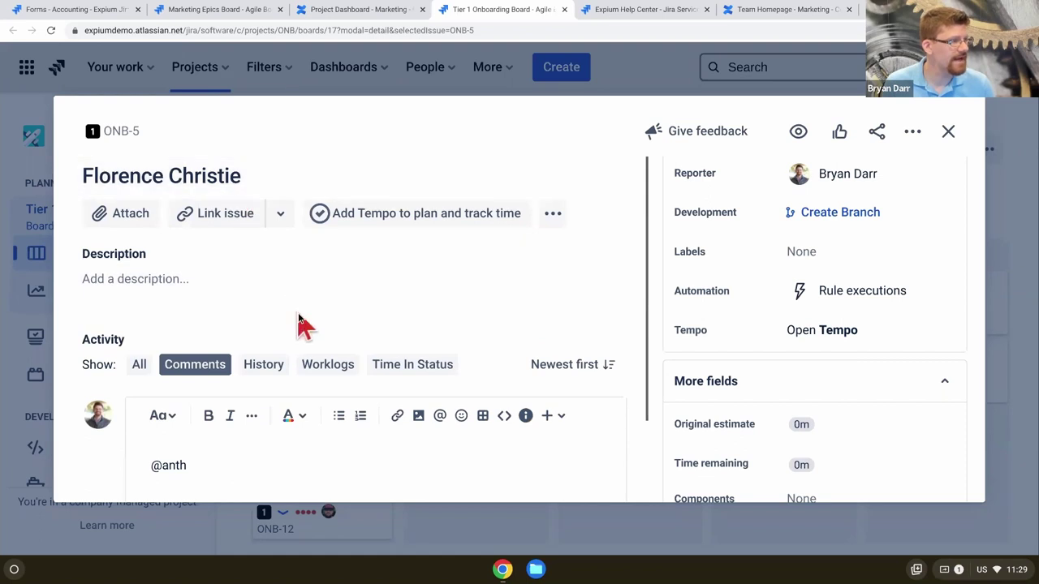
{"action": "scroll", "coordinate": [317, 357], "scroll_direction": "down", "scroll_amount": 2}
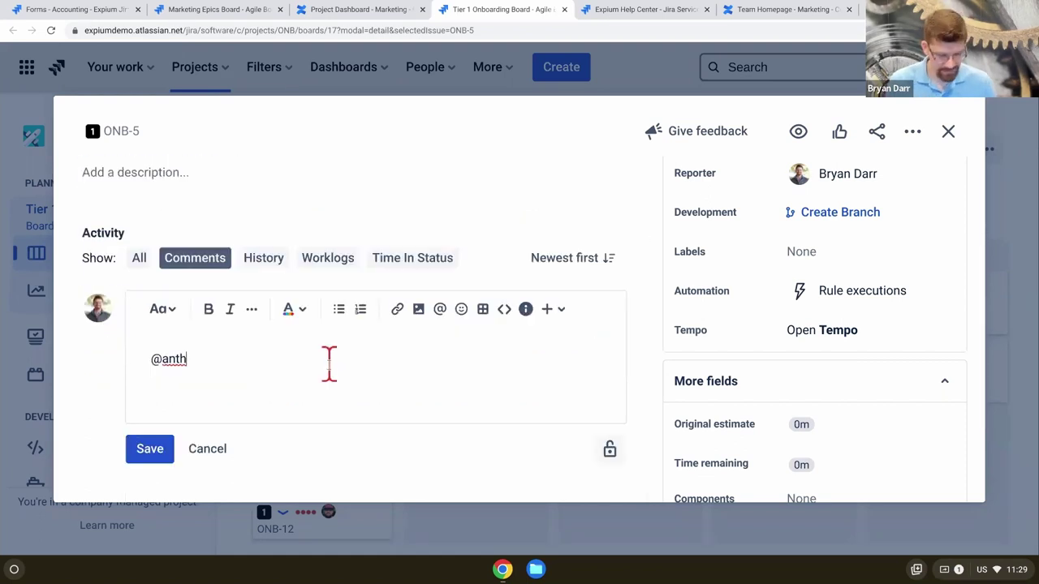
{"action": "key", "text": "BackSpace"}
{"action": "key", "text": "BackSpace"}
{"action": "key", "text": "BackSpace"}
{"action": "type", "text": "@an"}
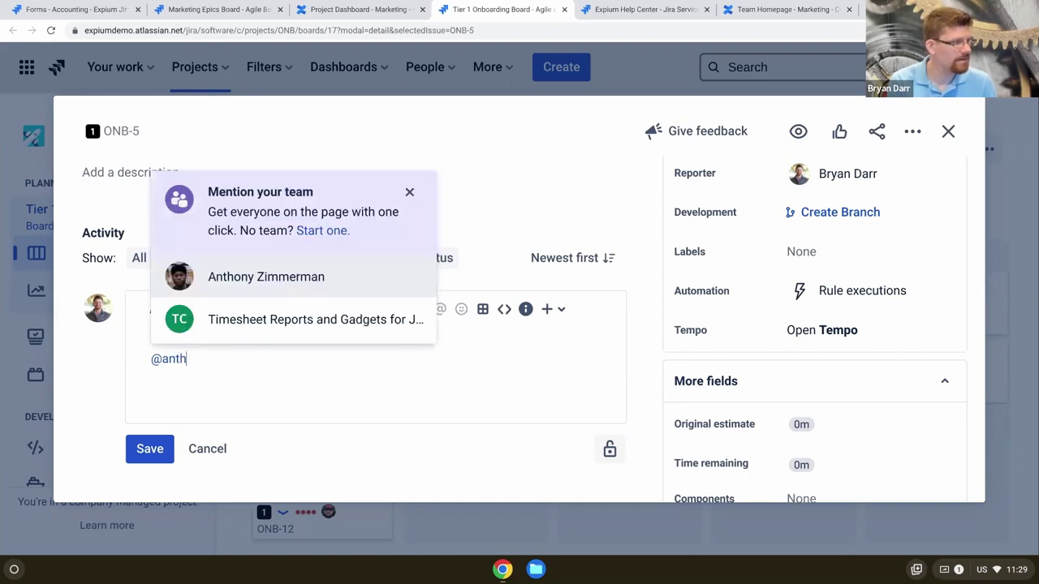
{"action": "key", "text": "Return"}
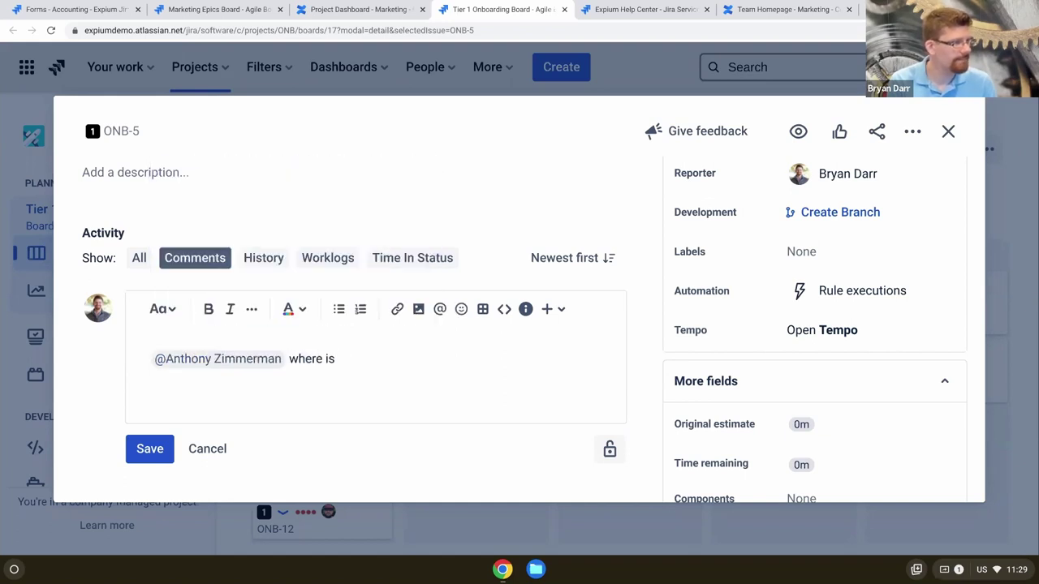
{"action": "type", "text": "where is Florence in the process?"}
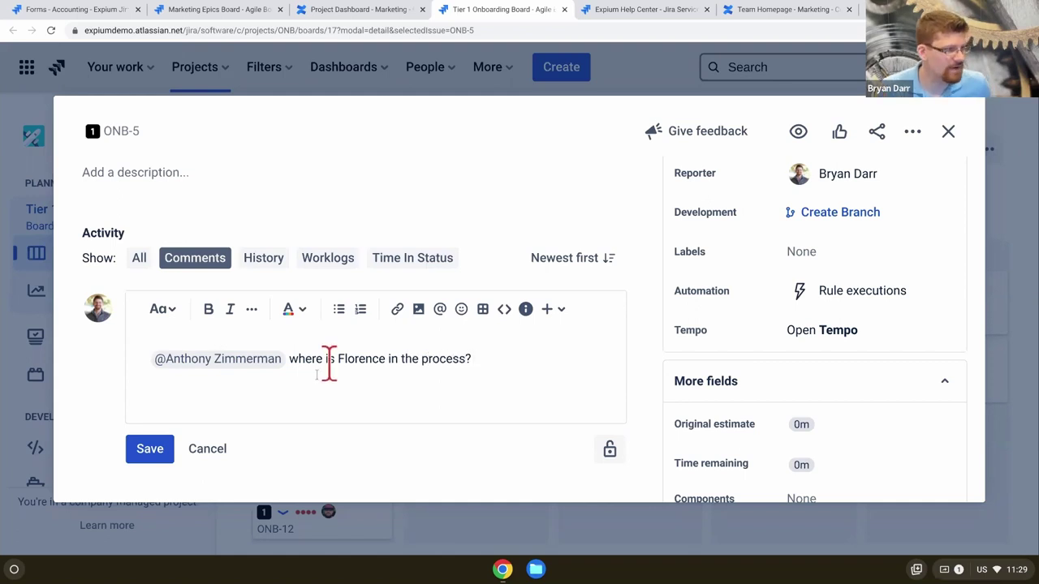
Check the status transitions available from Training on ONB-5 and close the issue
{"action": "scroll", "coordinate": [568, 381], "scroll_direction": "up", "scroll_amount": 2}
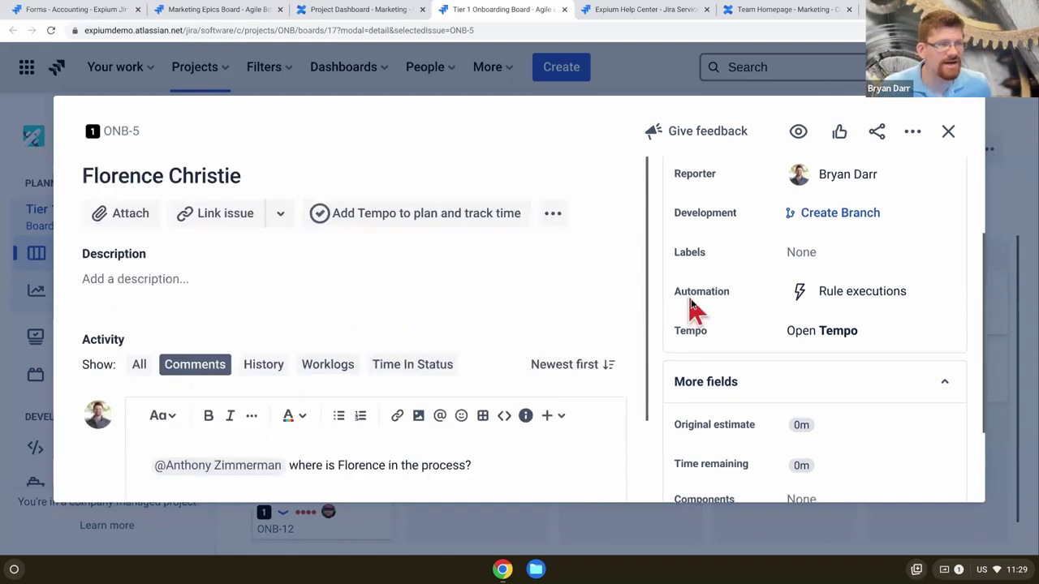
{"action": "scroll", "coordinate": [698, 284], "scroll_direction": "up", "scroll_amount": 2}
{"action": "left_click", "coordinate": [731, 197]}
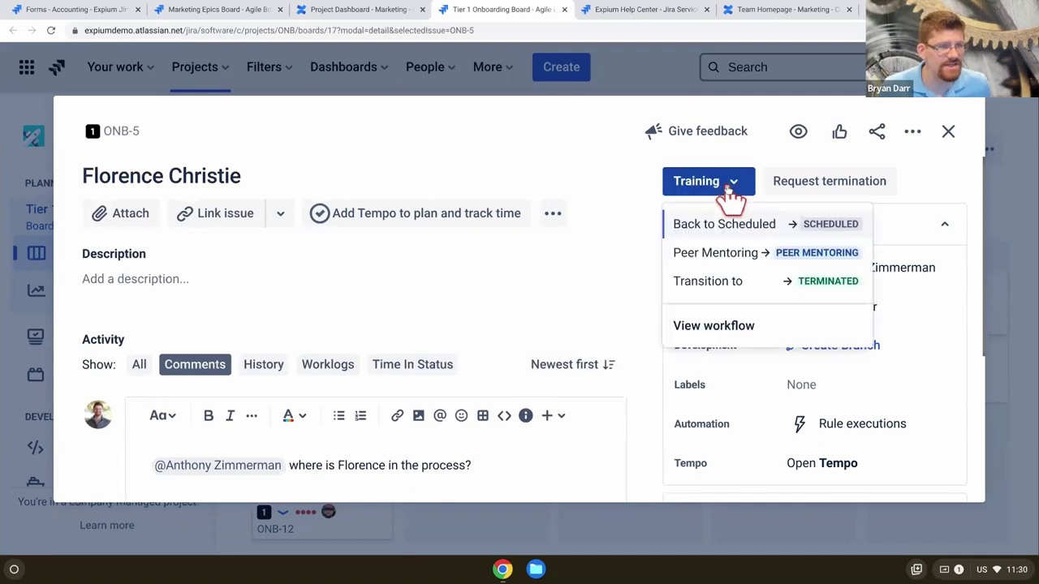
{"action": "left_click", "coordinate": [614, 167]}
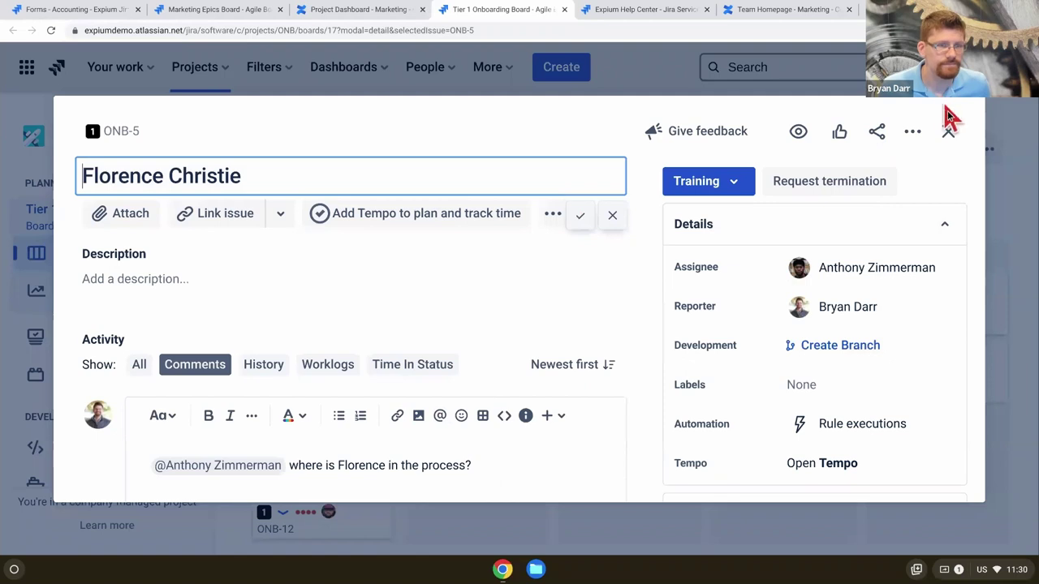
{"action": "left_click", "coordinate": [949, 132]}
Reopen ONB-5 from the onboarding board and list its status transitions again
{"action": "mouse_move", "coordinate": [612, 297]}
{"action": "left_mouse_down"}
{"action": "mouse_move", "coordinate": [703, 305]}
{"action": "mouse_move", "coordinate": [765, 283]}
{"action": "mouse_move", "coordinate": [863, 281]}
{"action": "mouse_move", "coordinate": [611, 290]}
{"action": "left_mouse_up"}
{"action": "left_click", "coordinate": [610, 290]}
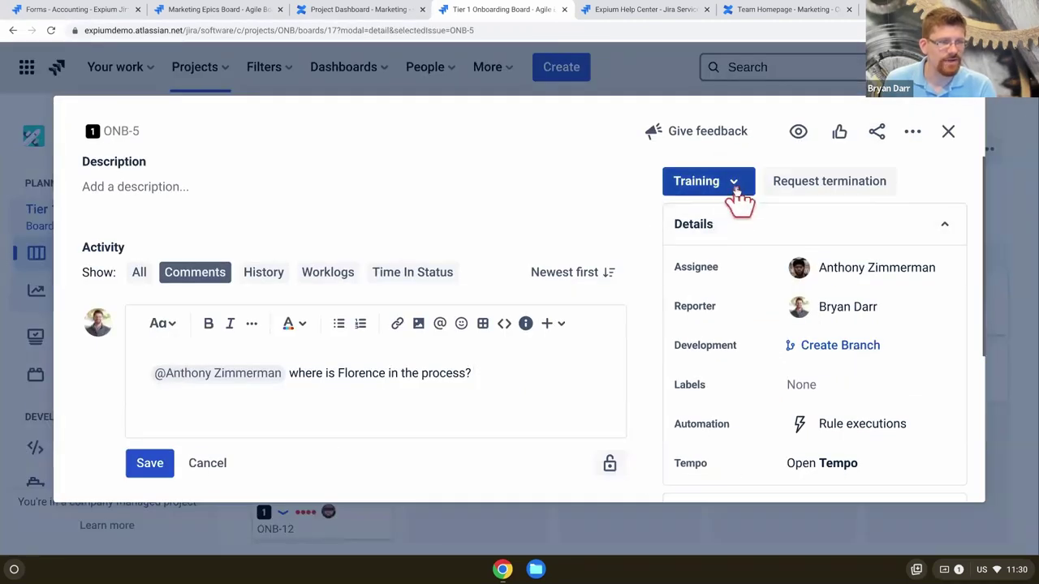
{"action": "left_click", "coordinate": [732, 187]}
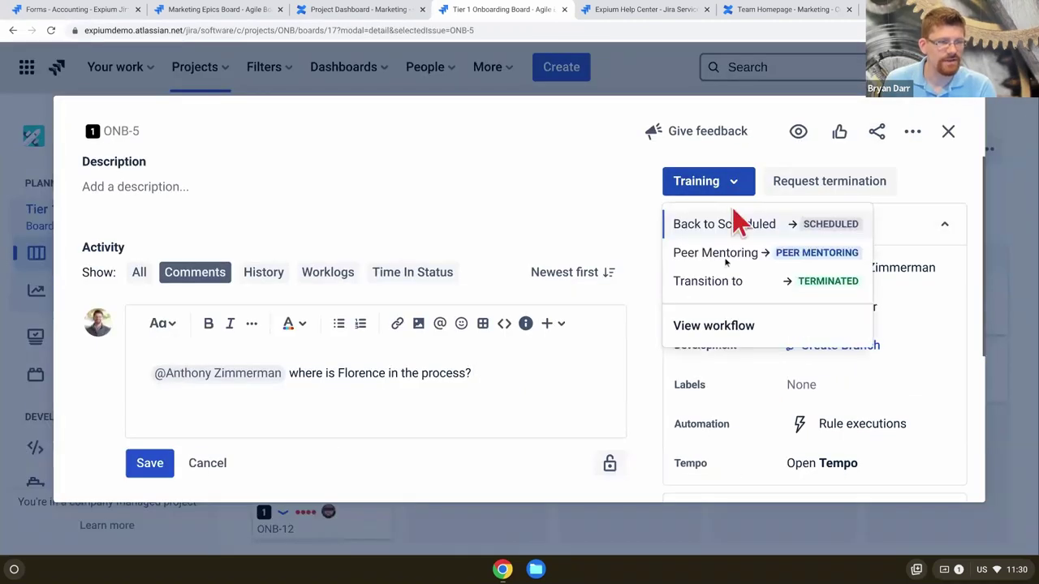
View the Onboarding Workflow Tier 1 diagram from ONB-5, examine transitions from Recruited through Training and the termination request, and close the diagram
{"action": "left_click", "coordinate": [718, 334]}
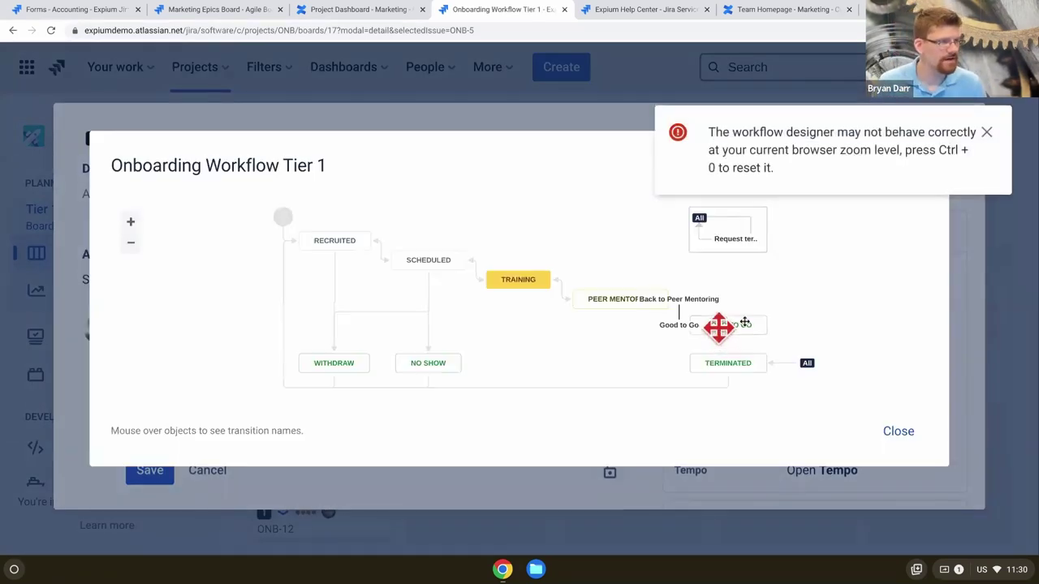
{"action": "left_click", "coordinate": [986, 132]}
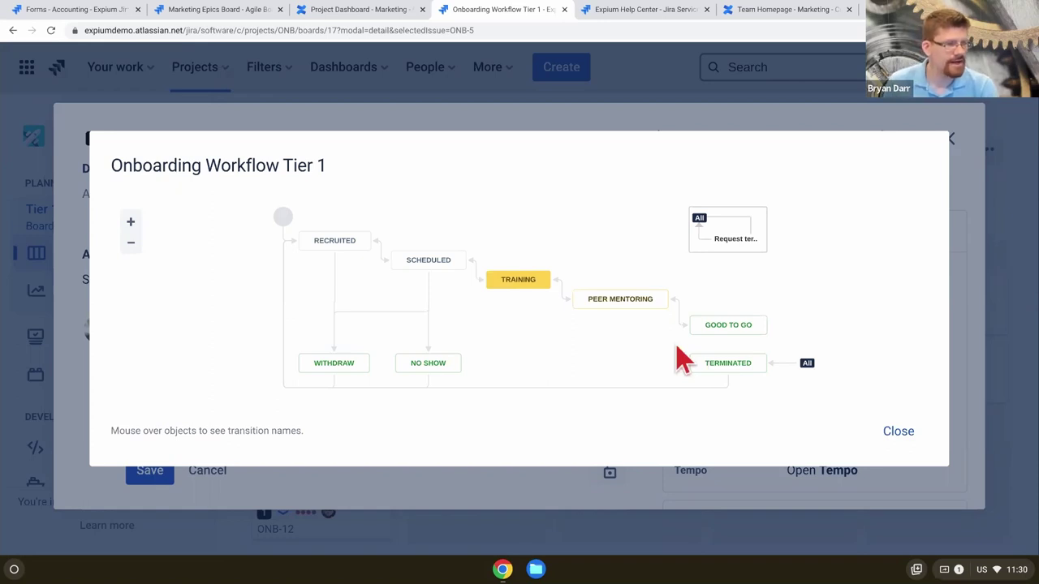
{"action": "mouse_move", "coordinate": [334, 298]}
{"action": "mouse_move", "coordinate": [341, 246]}
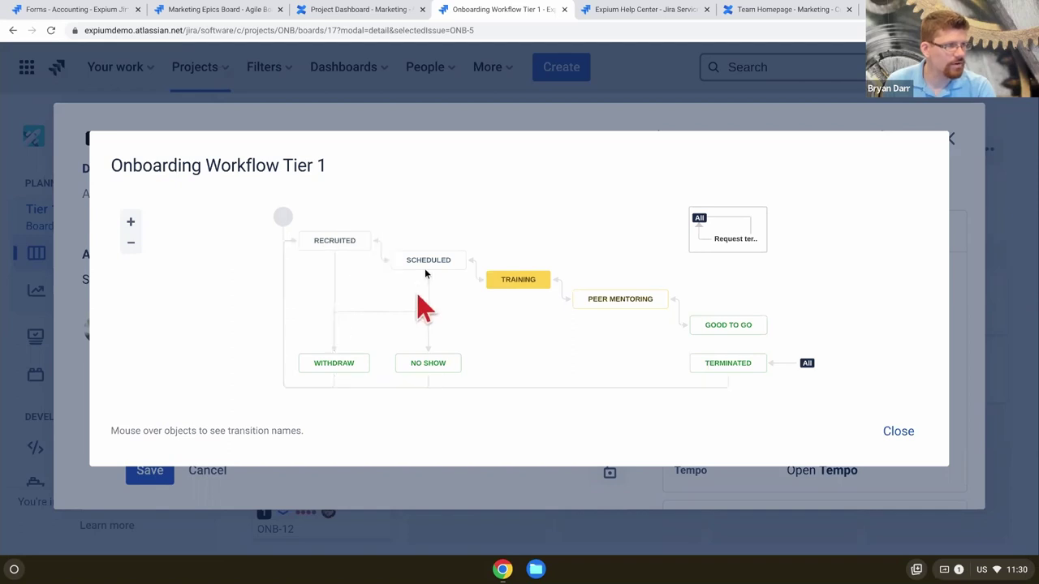
{"action": "mouse_move", "coordinate": [425, 280]}
{"action": "mouse_move", "coordinate": [432, 341]}
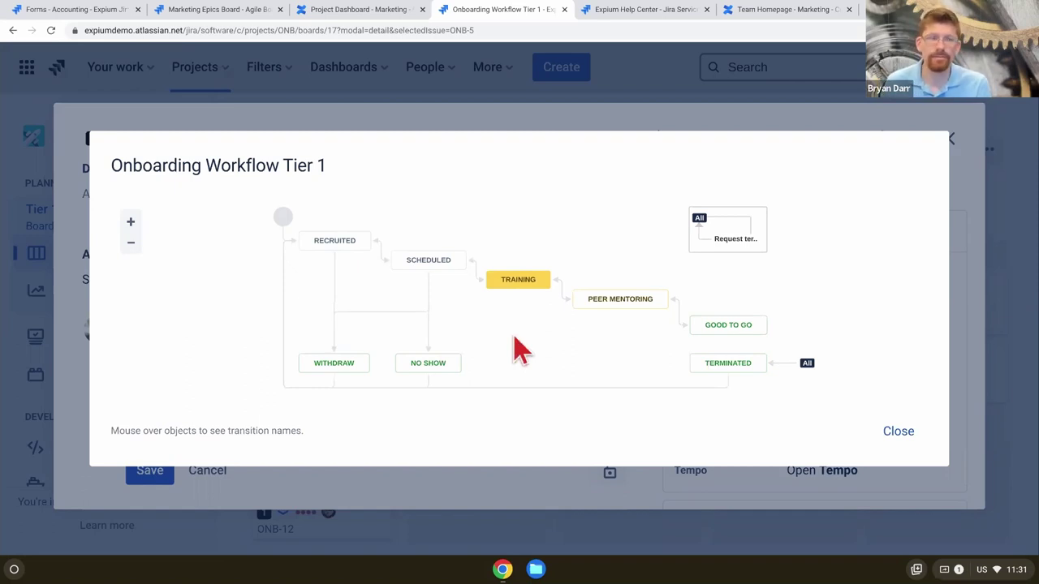
{"action": "mouse_move", "coordinate": [522, 288]}
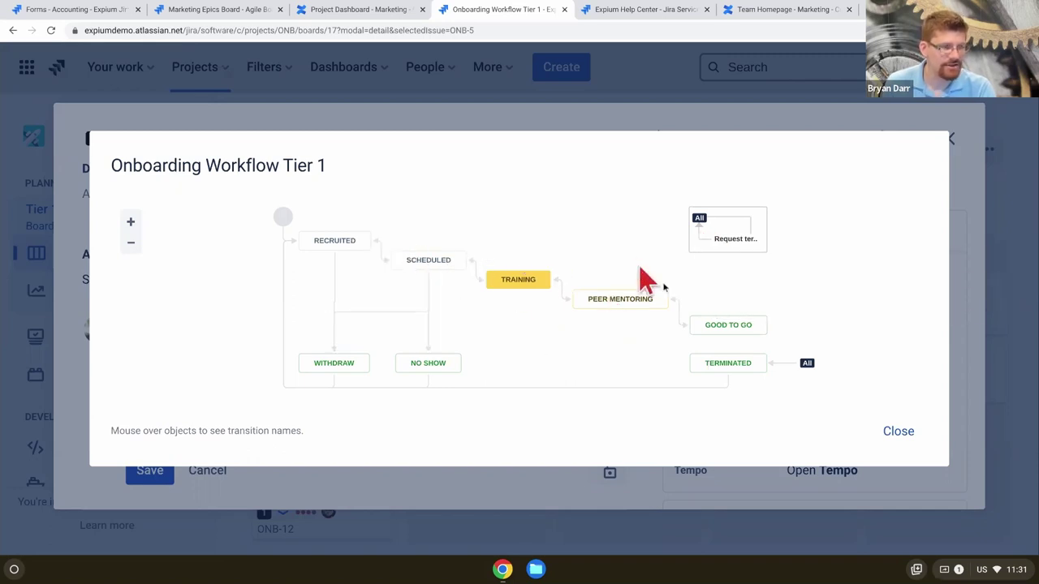
{"action": "mouse_move", "coordinate": [713, 248]}
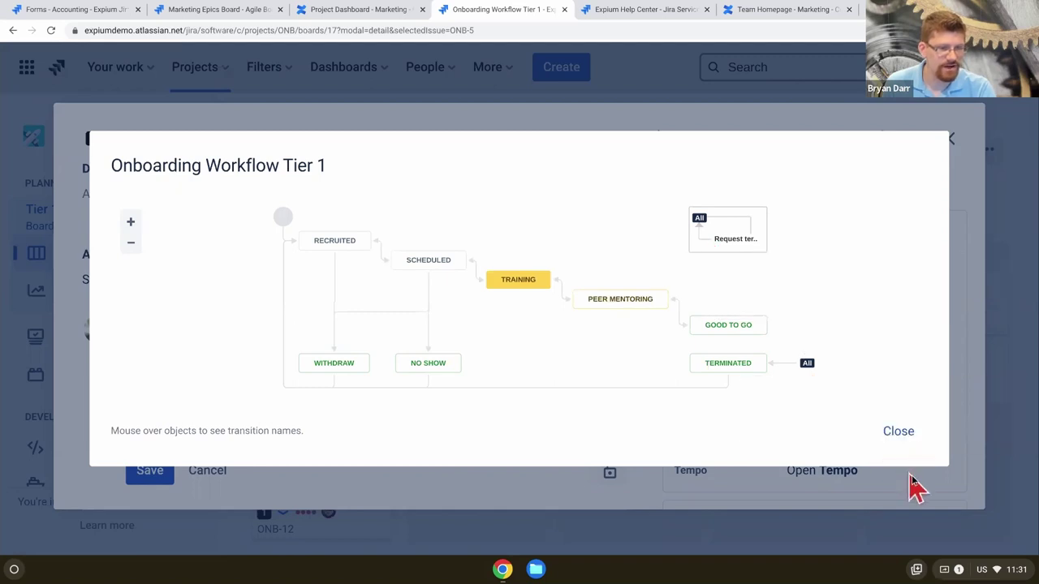
{"action": "left_click", "coordinate": [900, 431]}
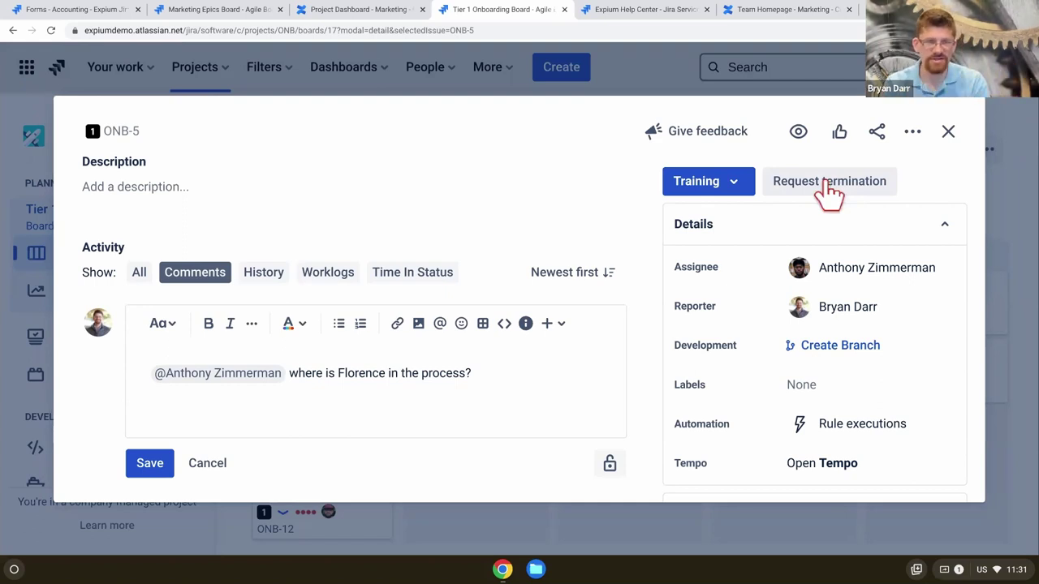
Bring up ONB-5's workflow diagram again to examine the Training and Terminated transitions, and close both the diagram and the issue
{"action": "left_click", "coordinate": [750, 191]}
{"action": "left_click", "coordinate": [690, 325]}
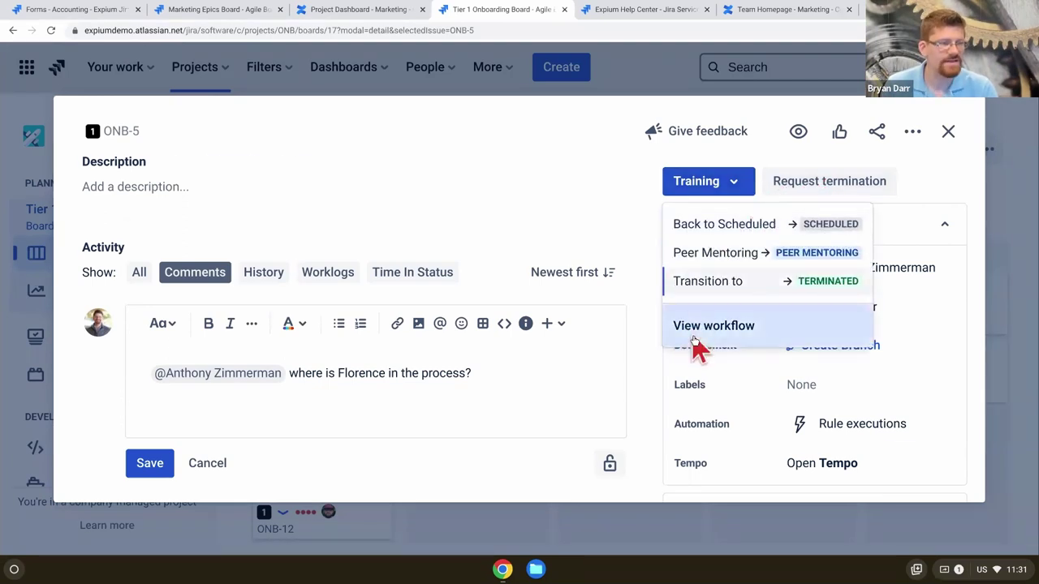
{"action": "mouse_move", "coordinate": [500, 268]}
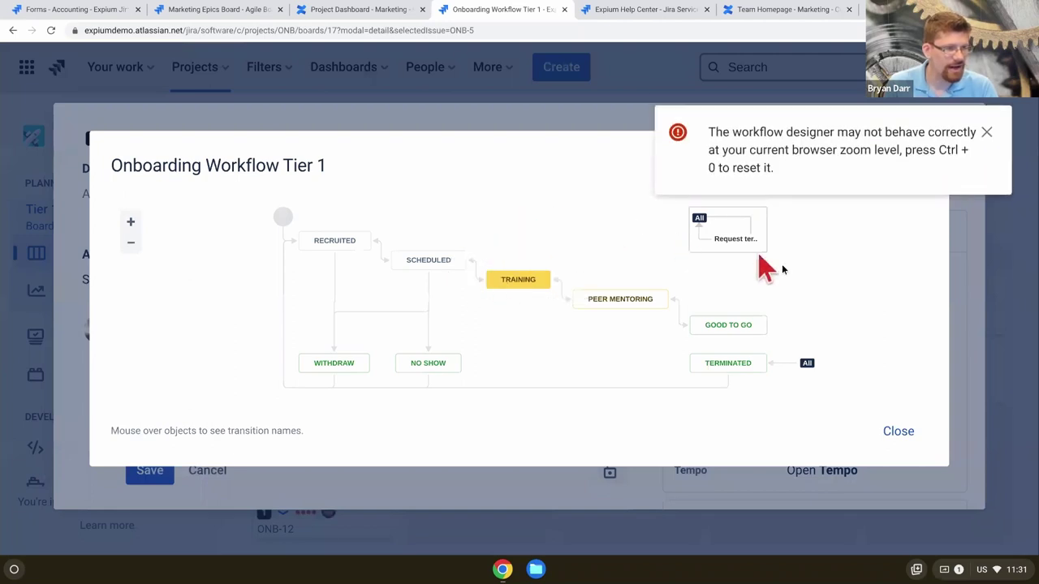
{"action": "mouse_move", "coordinate": [764, 367]}
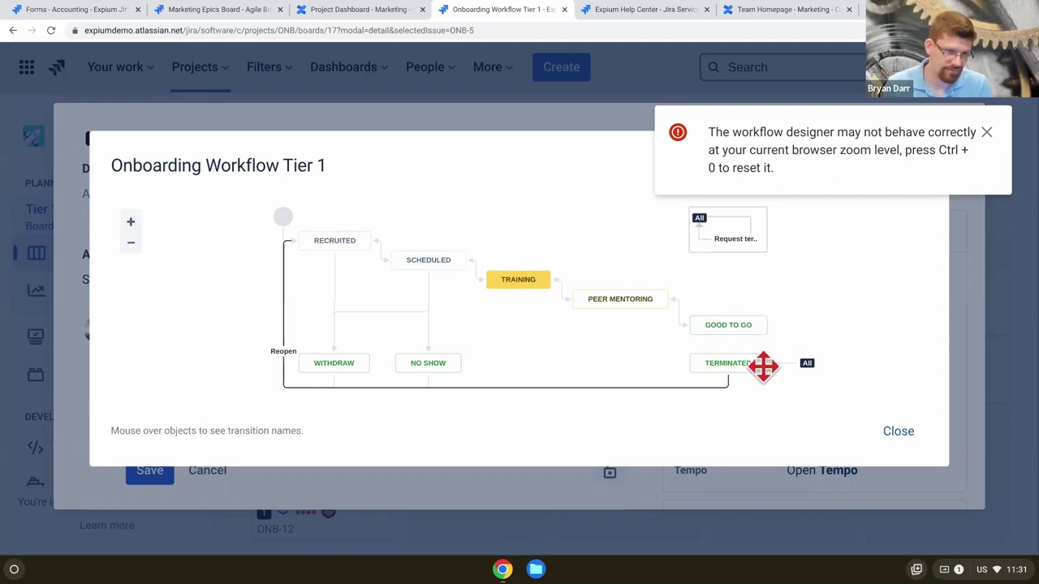
{"action": "left_click", "coordinate": [914, 432]}
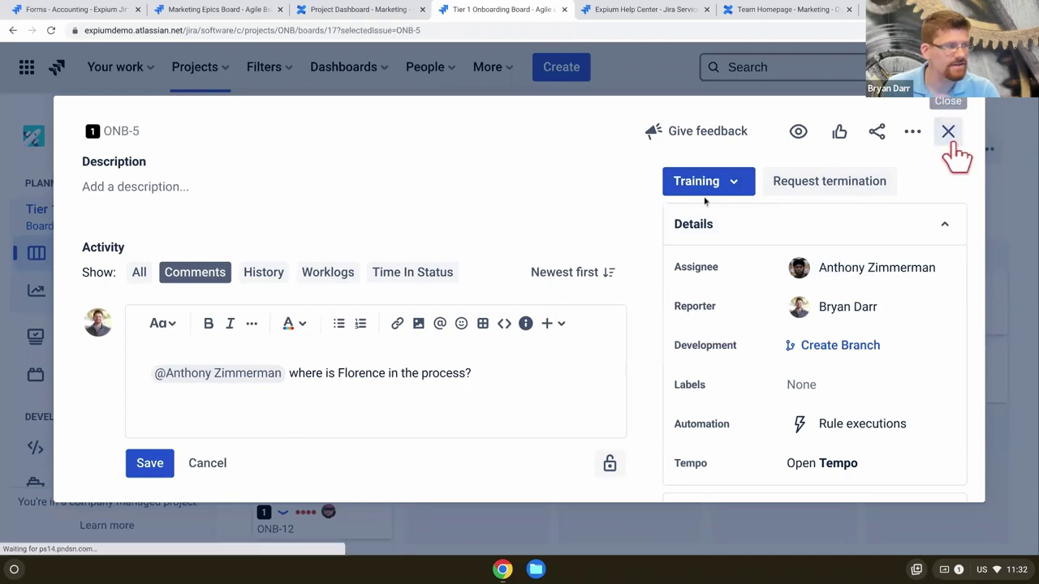
{"action": "left_click", "coordinate": [948, 136]}
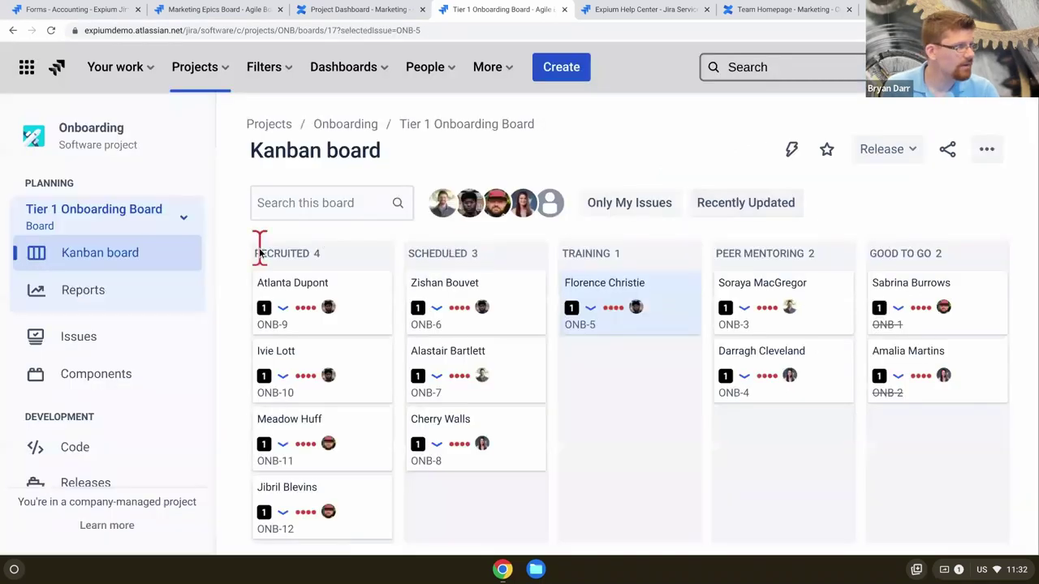
Switch to the Tier 2 Onboarding Board and open issue ONB-20 from the Passed column
{"action": "left_click", "coordinate": [126, 226]}
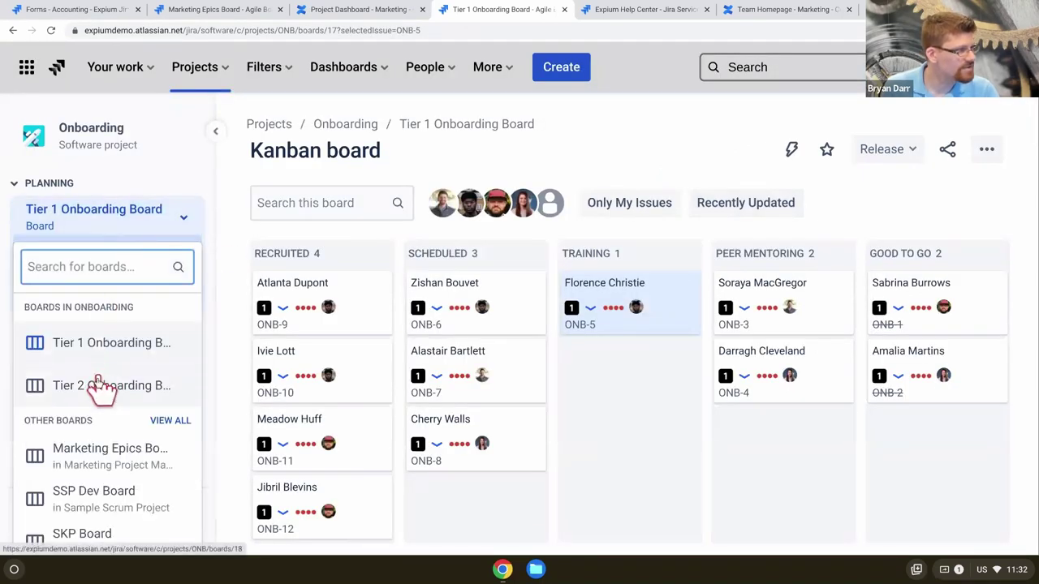
{"action": "left_click", "coordinate": [97, 383]}
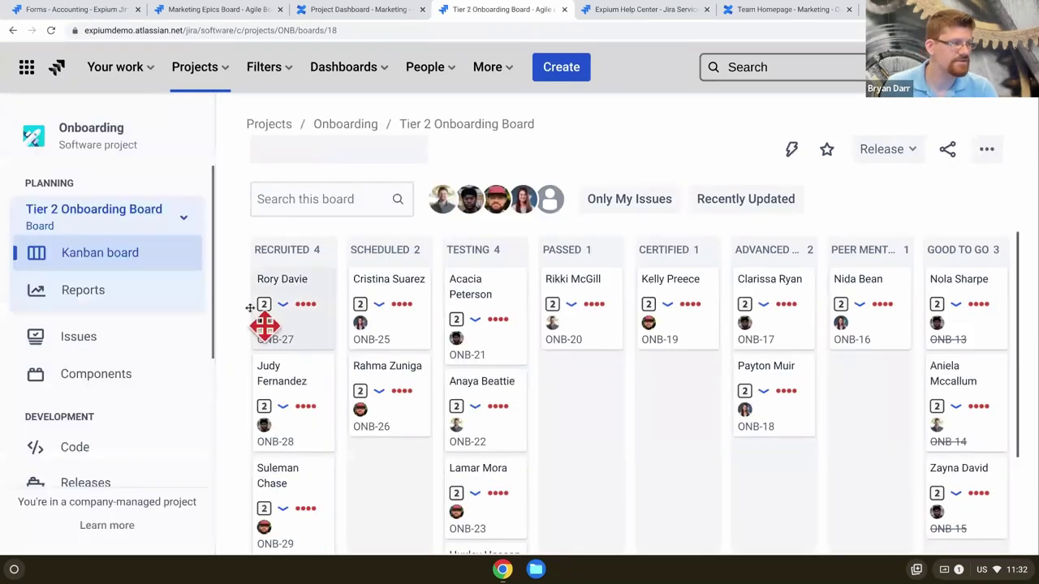
{"action": "left_click", "coordinate": [617, 299]}
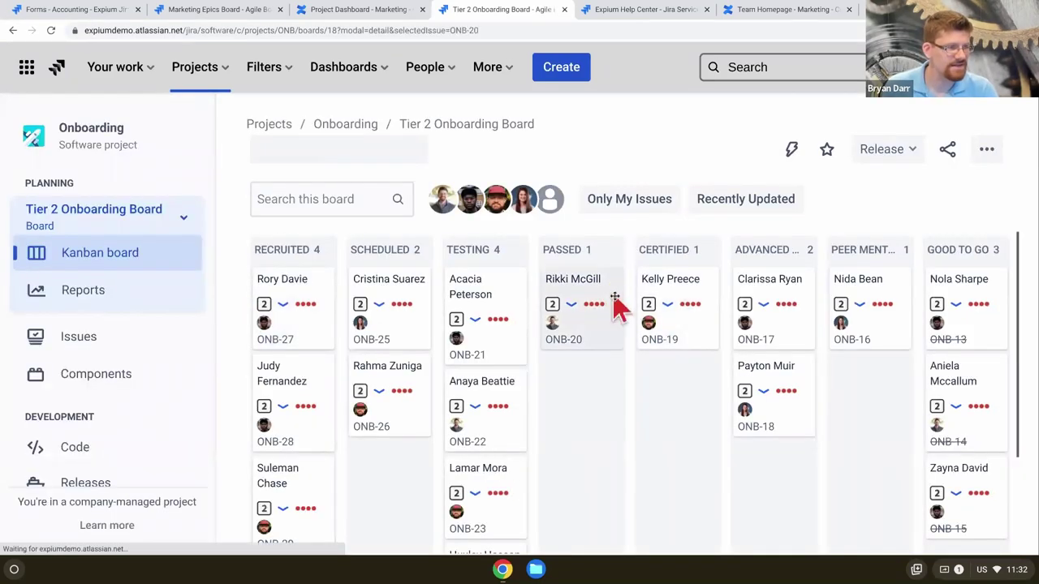
View the Onboarding Workflow Tier 2 diagram from ONB-20, examine the Scheduled and Certified transitions, and close the diagram
{"action": "left_click", "coordinate": [744, 188]}
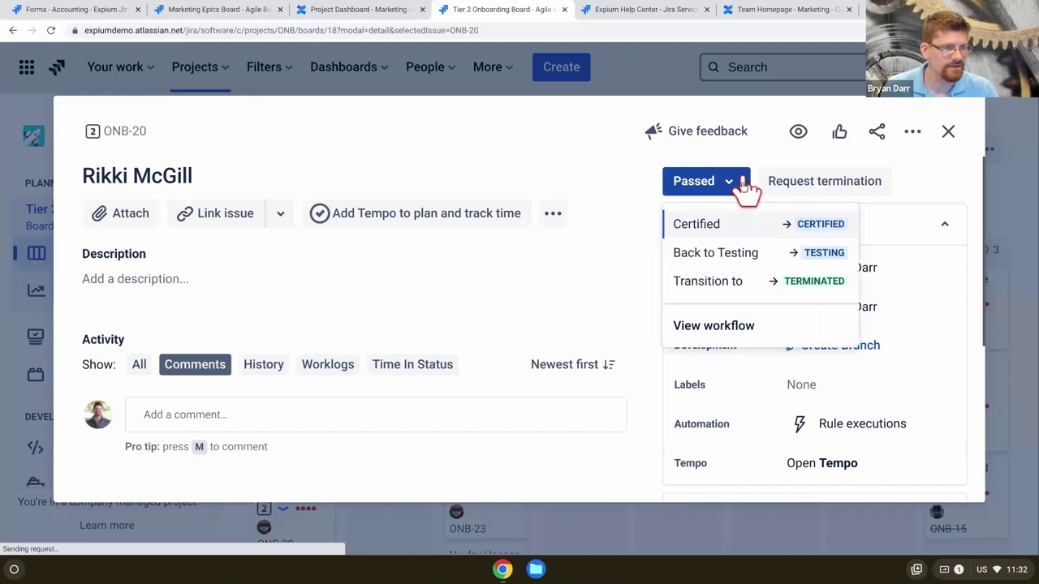
{"action": "left_click", "coordinate": [733, 325]}
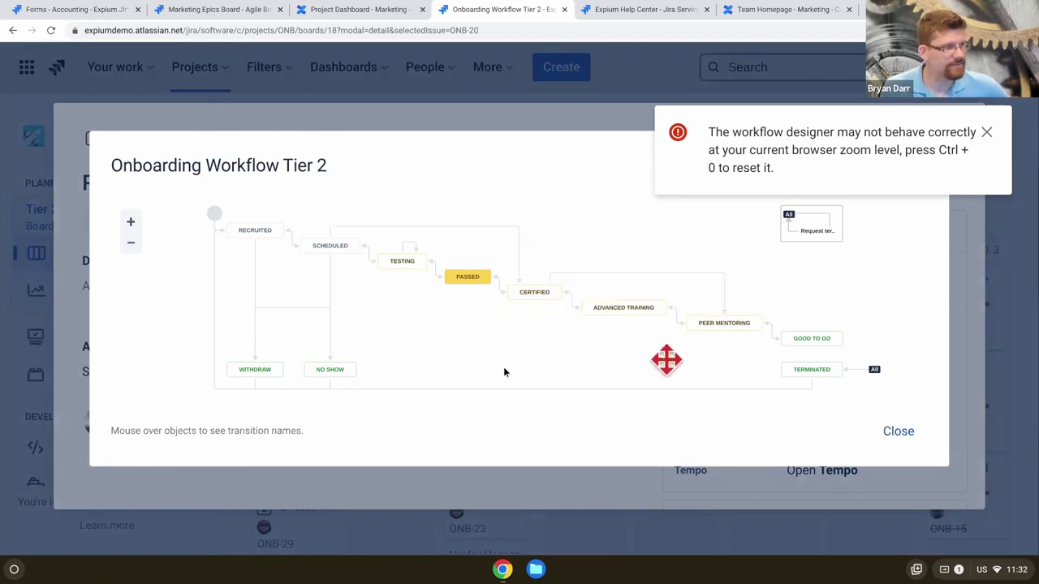
{"action": "mouse_move", "coordinate": [341, 247]}
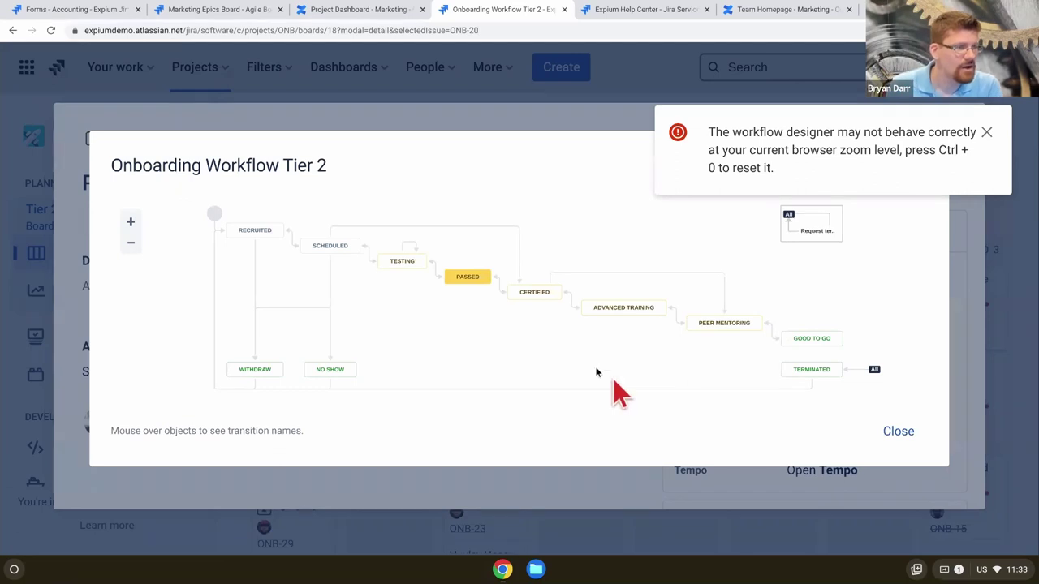
{"action": "mouse_move", "coordinate": [520, 298]}
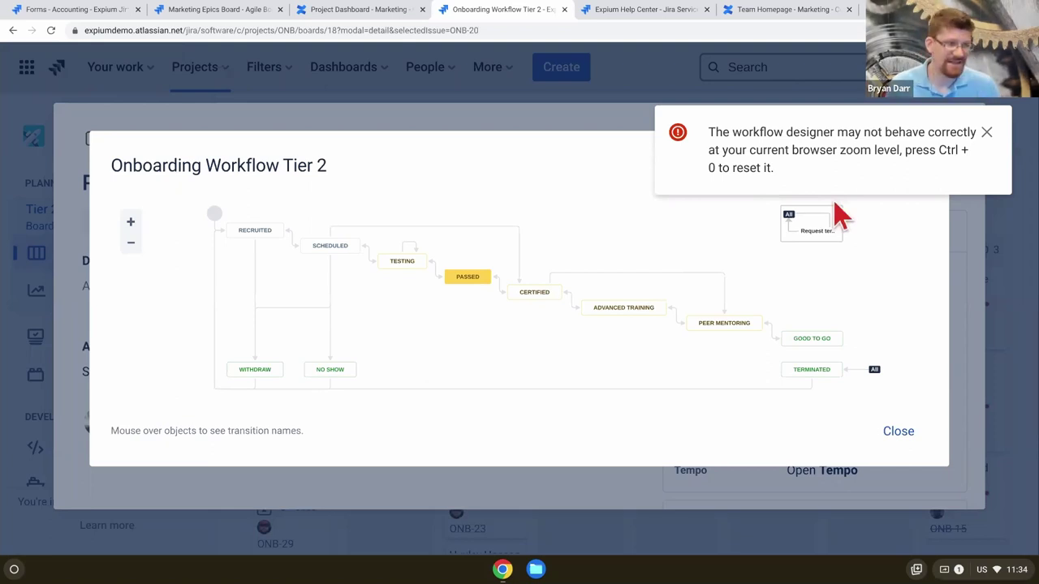
{"action": "left_click", "coordinate": [898, 431]}
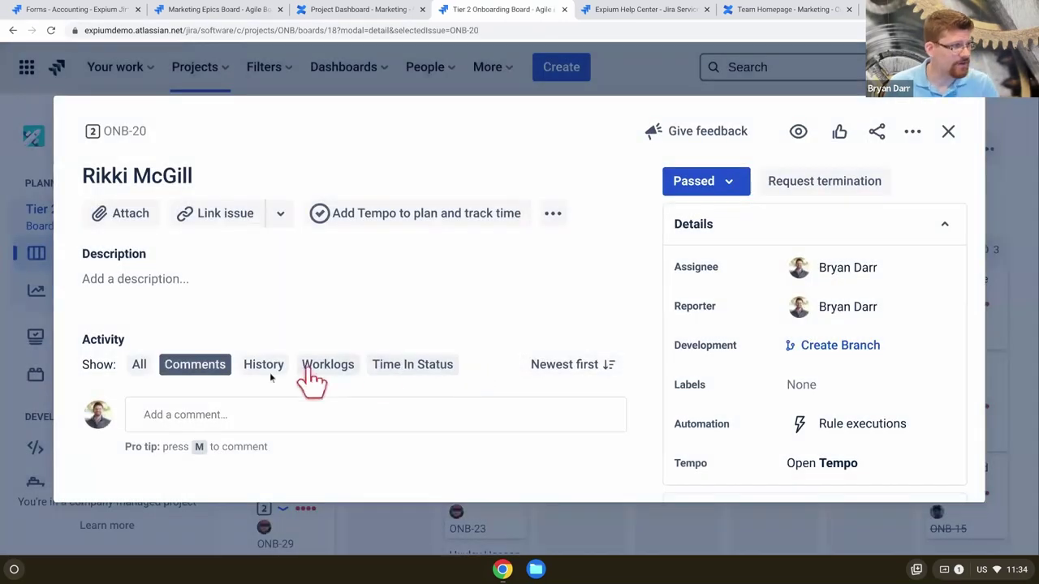
Show ONB-20's activity history and review its summary, assignee, status, issue type and workflow changes
{"action": "left_click", "coordinate": [246, 374]}
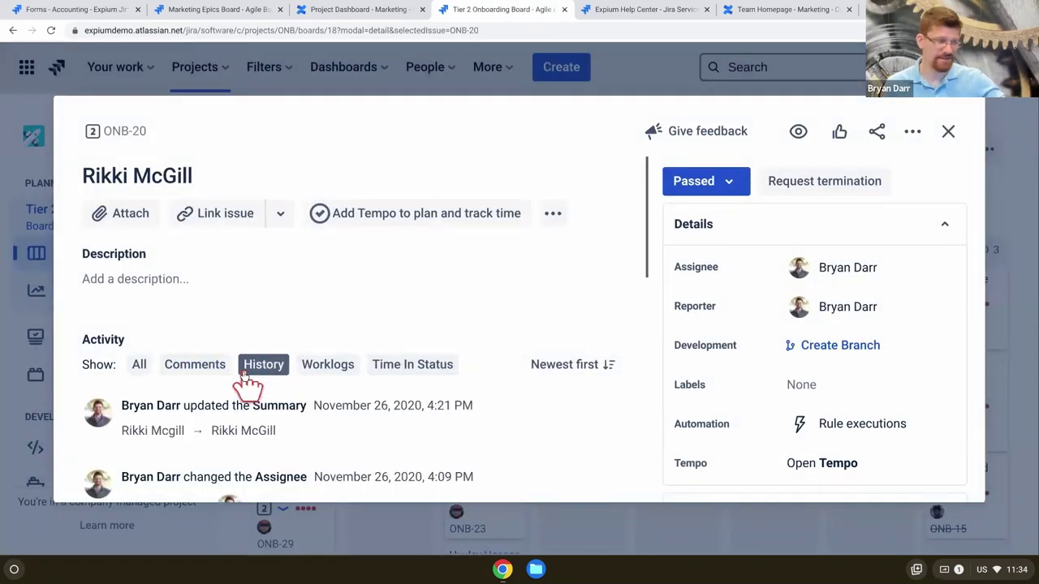
{"action": "scroll", "coordinate": [308, 364], "scroll_direction": "down", "scroll_amount": 2}
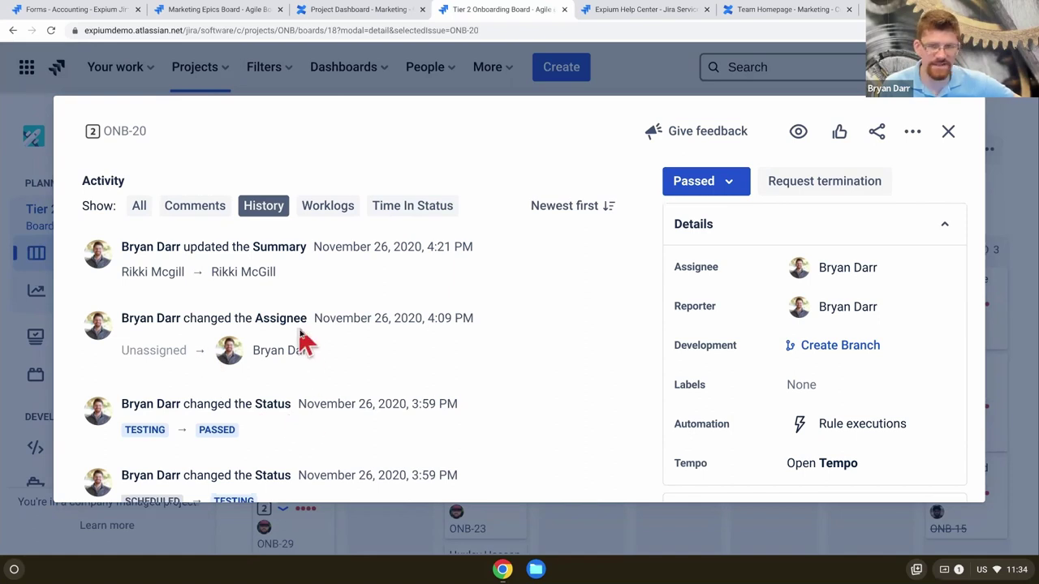
{"action": "scroll", "coordinate": [263, 410], "scroll_direction": "down", "scroll_amount": 4}
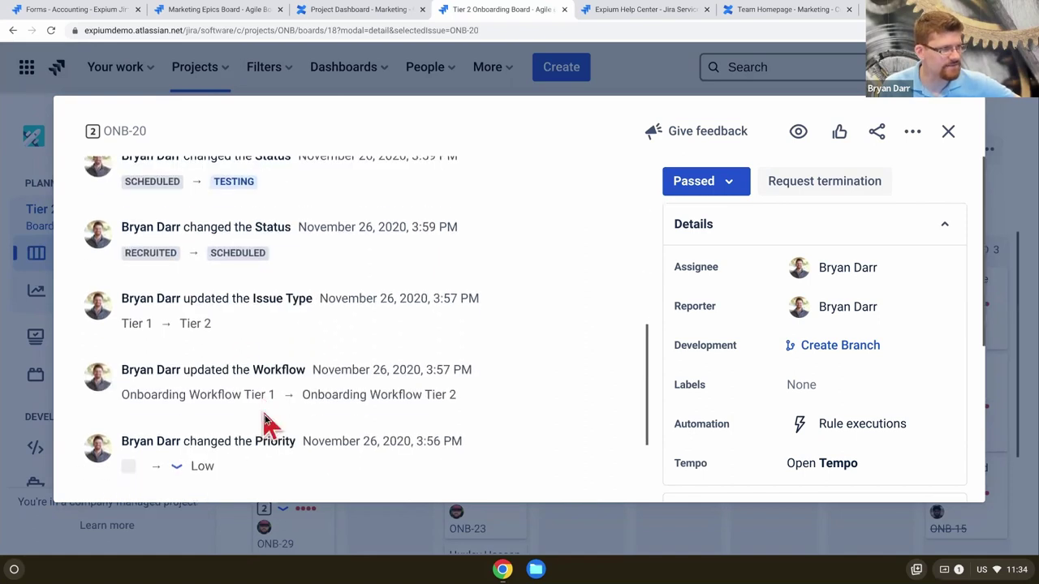
{"action": "scroll", "coordinate": [263, 409], "scroll_direction": "up", "scroll_amount": 6}
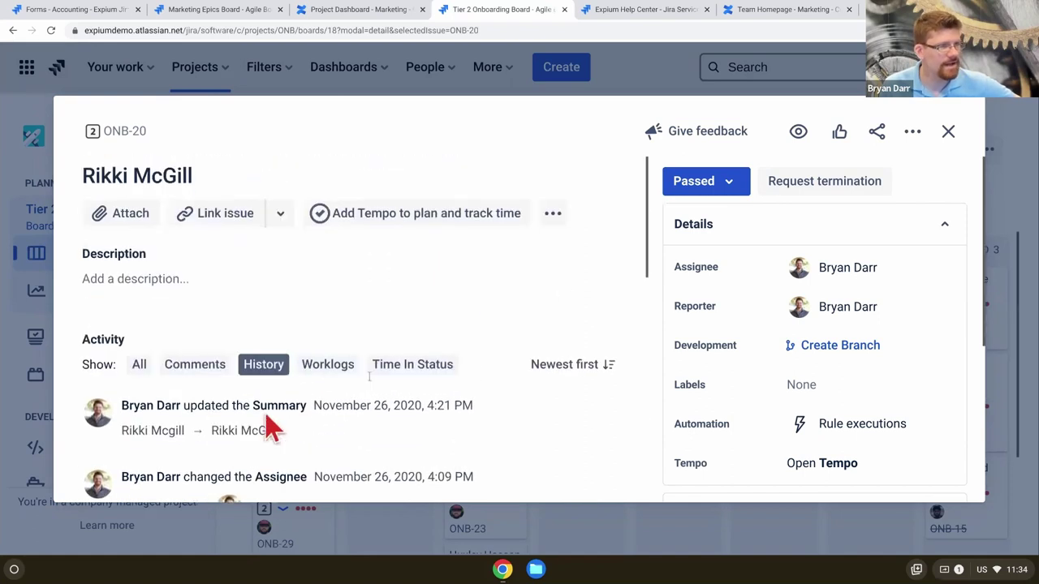
Revisit the Tier 2 workflow diagram to examine the Testing, Passed and Certified transitions, and close the diagram and ONB-20
{"action": "left_click", "coordinate": [696, 187]}
{"action": "left_click", "coordinate": [692, 326]}
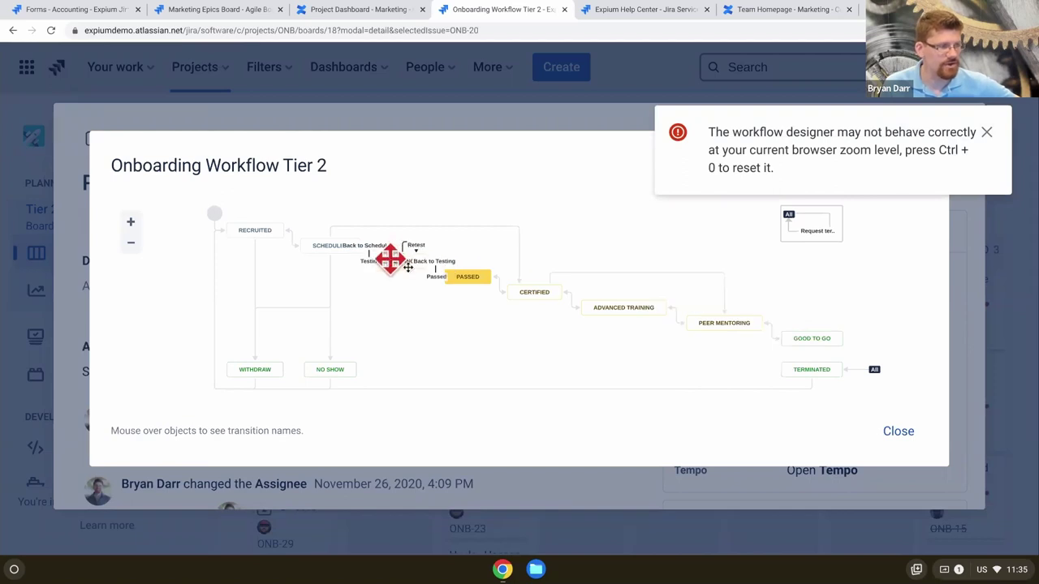
{"action": "mouse_move", "coordinate": [464, 279]}
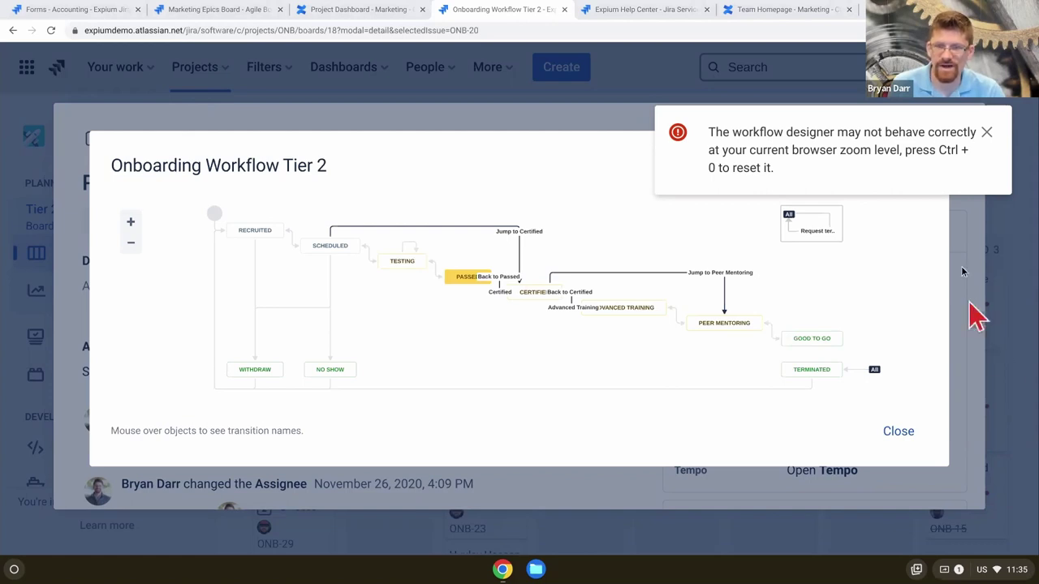
{"action": "left_click", "coordinate": [987, 133]}
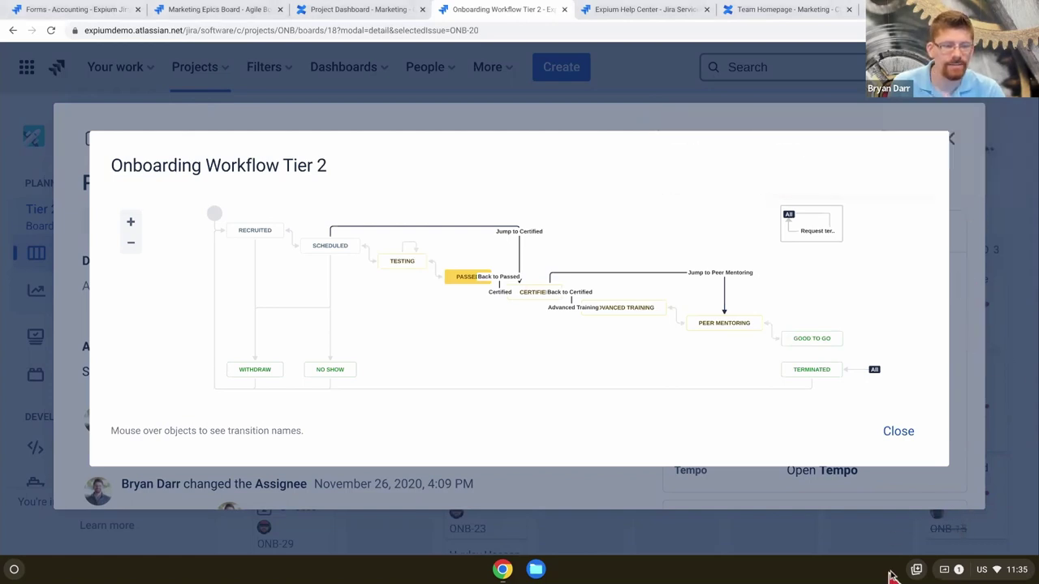
{"action": "left_click", "coordinate": [900, 448]}
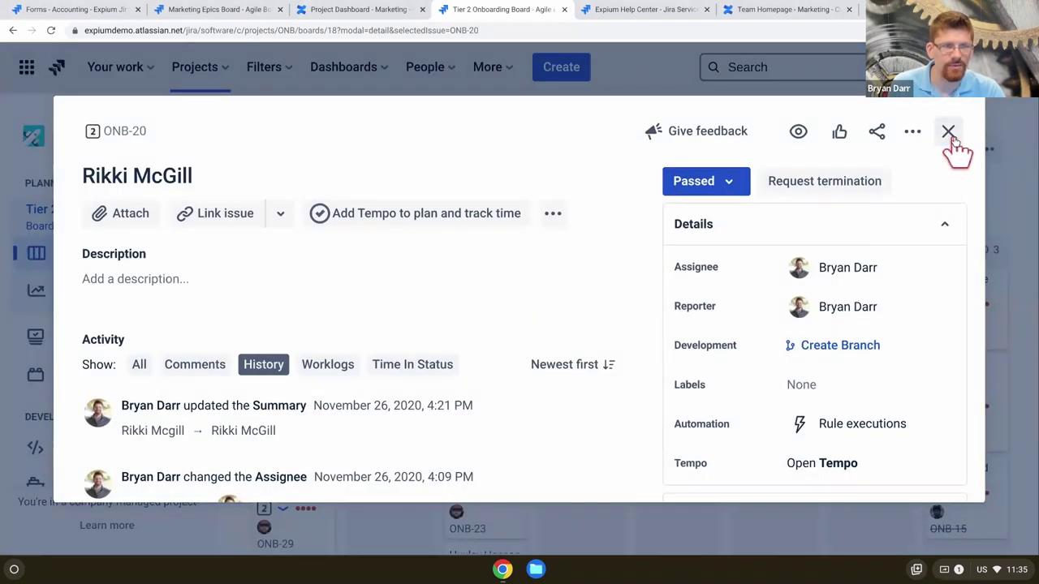
{"action": "left_click", "coordinate": [948, 132]}
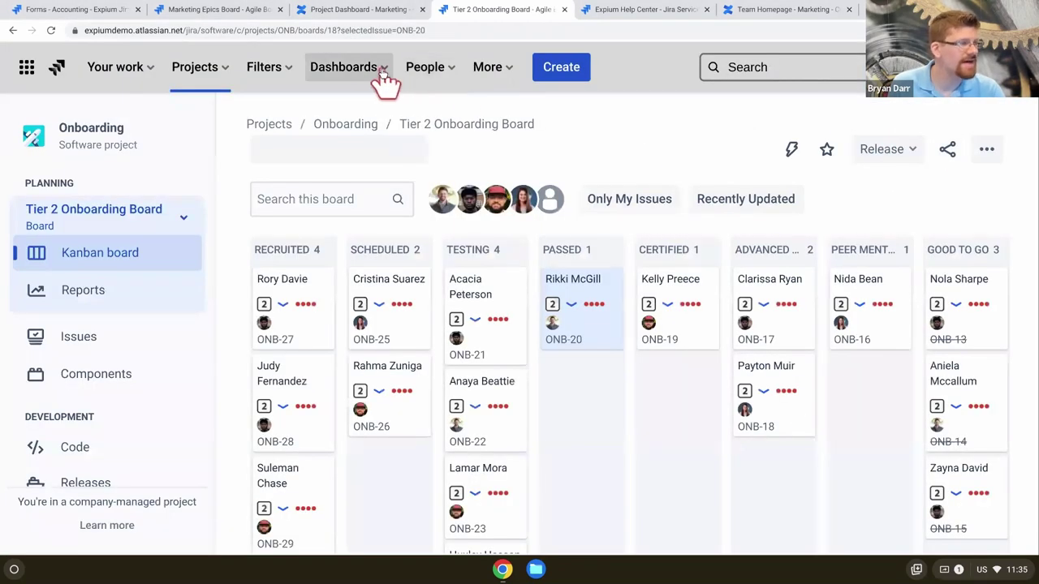
Open the Onboarding Dashboad and review the agent list, the Tier 1 and Tier 2 filter results, and the assignee and issue type pie charts
{"action": "left_click", "coordinate": [385, 79]}
{"action": "left_click", "coordinate": [393, 154]}
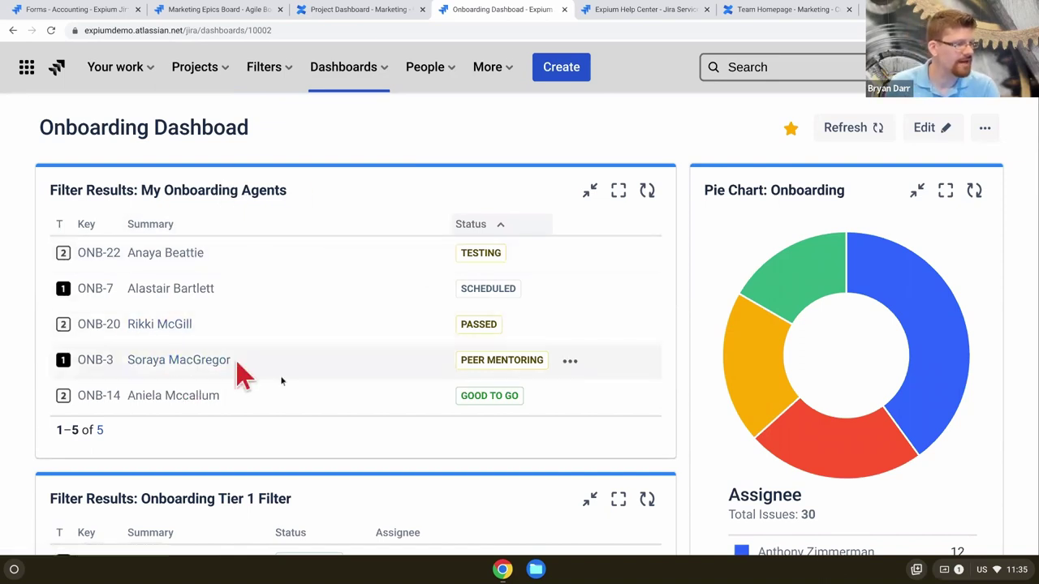
{"action": "scroll", "coordinate": [340, 382], "scroll_direction": "down", "scroll_amount": 5}
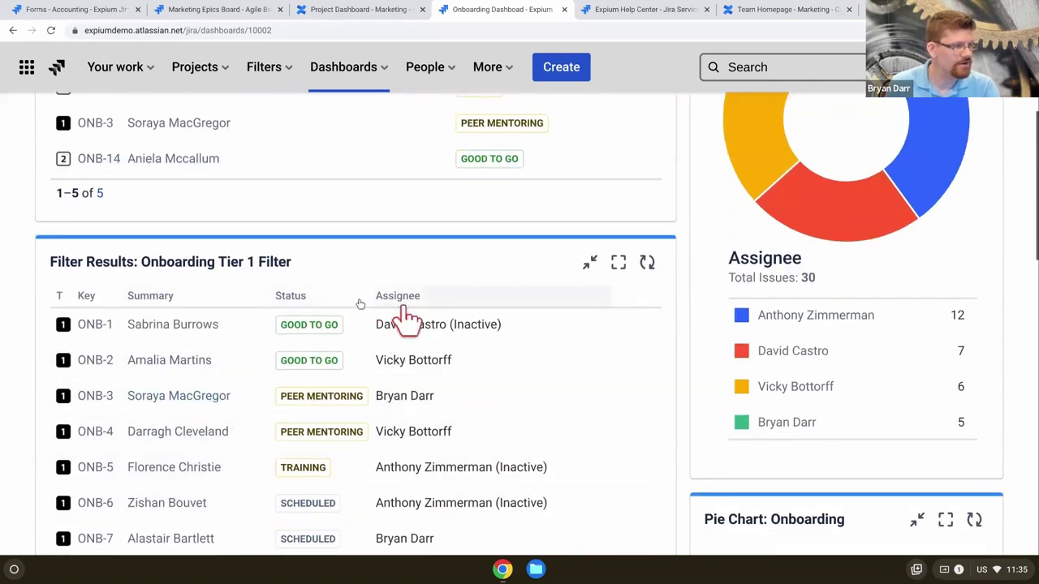
{"action": "scroll", "coordinate": [395, 493], "scroll_direction": "down", "scroll_amount": 3}
{"action": "scroll", "coordinate": [396, 493], "scroll_direction": "down", "scroll_amount": 8}
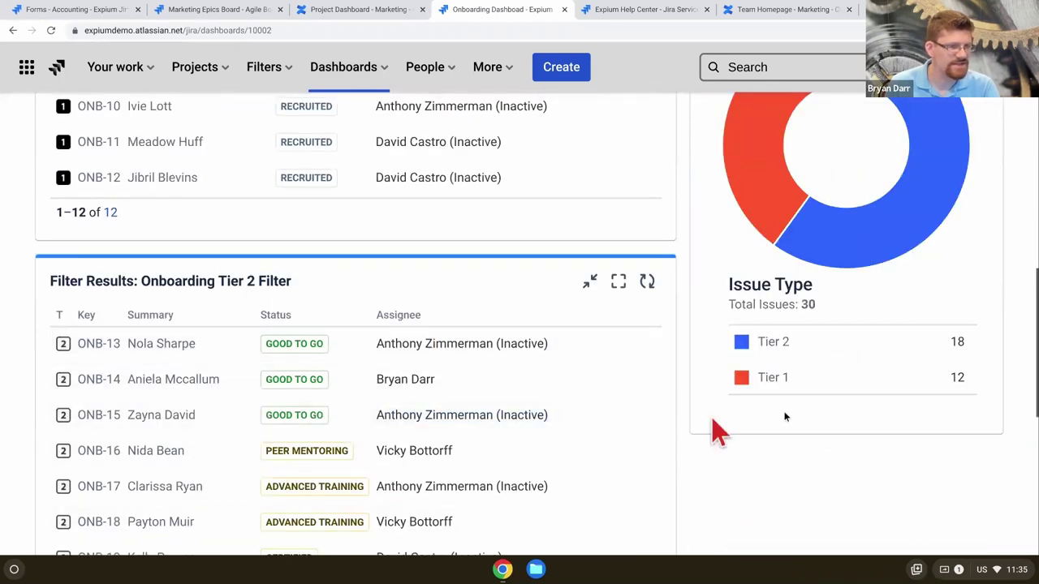
{"action": "scroll", "coordinate": [817, 422], "scroll_direction": "up", "scroll_amount": 7}
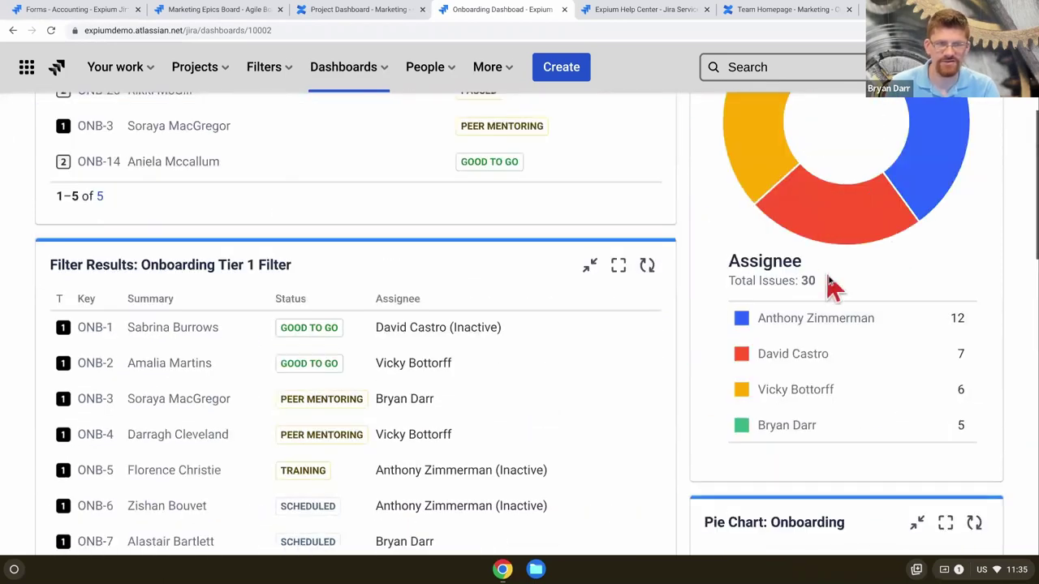
{"action": "scroll", "coordinate": [831, 283], "scroll_direction": "up", "scroll_amount": 2}
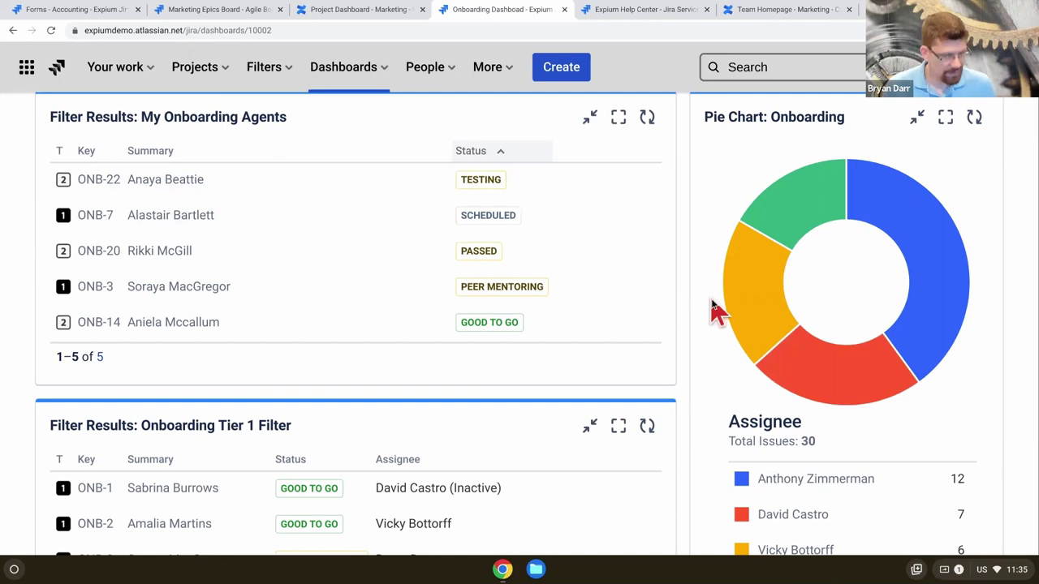
Switch from the browser to the presentation's Hiring / onboarding slide
{"action": "key", "text": "alt+Tab"}
{"action": "key", "text": "alt+Tab"}
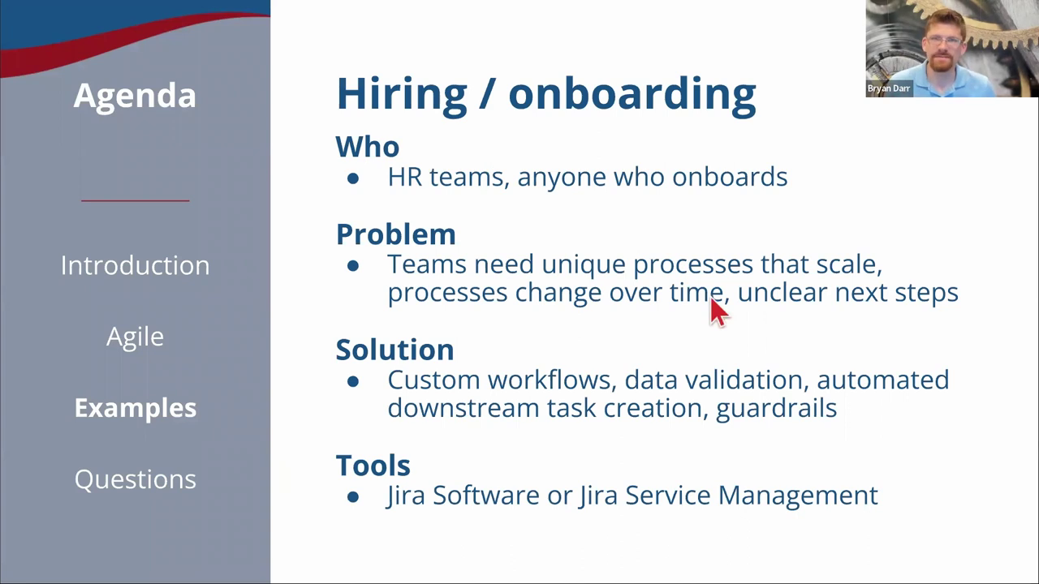
Advance the presentation to the Service Desks slide
{"action": "key", "text": "Right"}
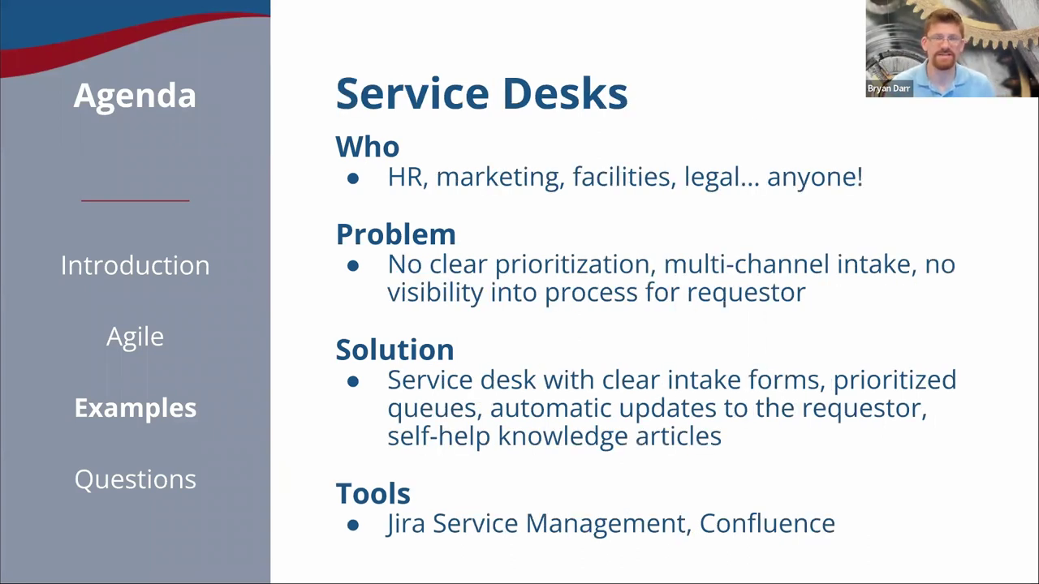
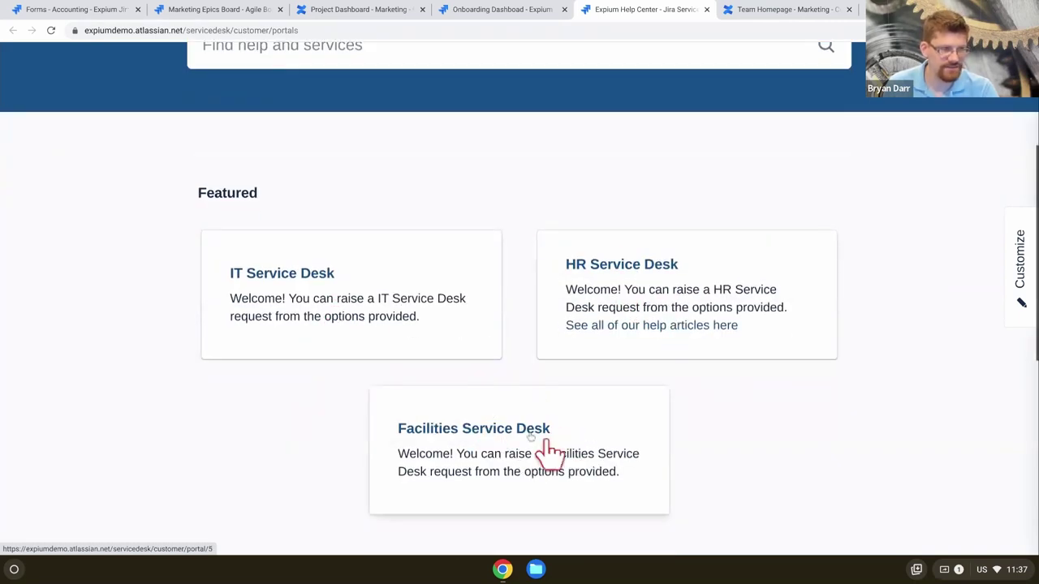
Open the Facilities Service Desk in the help center, review its request types, and open the Report a maintenance issue form
{"action": "left_click", "coordinate": [517, 430]}
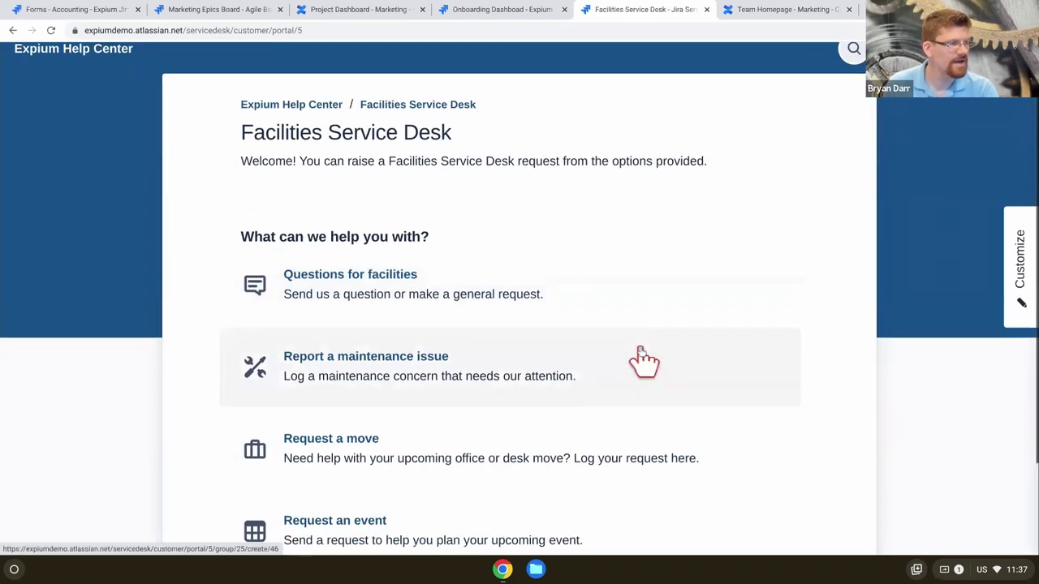
{"action": "scroll", "coordinate": [637, 357], "scroll_direction": "down", "scroll_amount": 3}
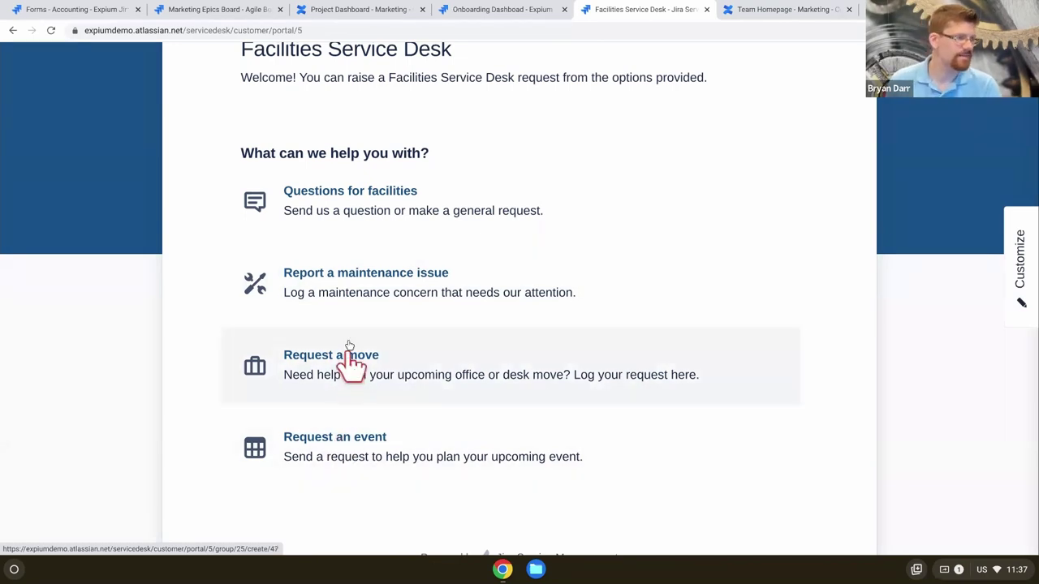
{"action": "left_click", "coordinate": [351, 284]}
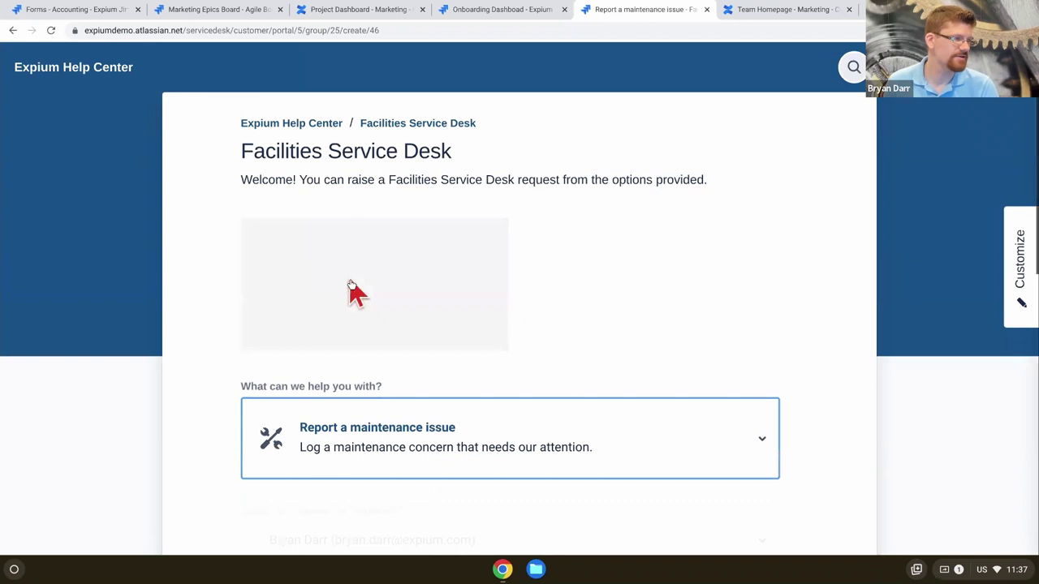
{"action": "scroll", "coordinate": [353, 288], "scroll_direction": "down", "scroll_amount": 2}
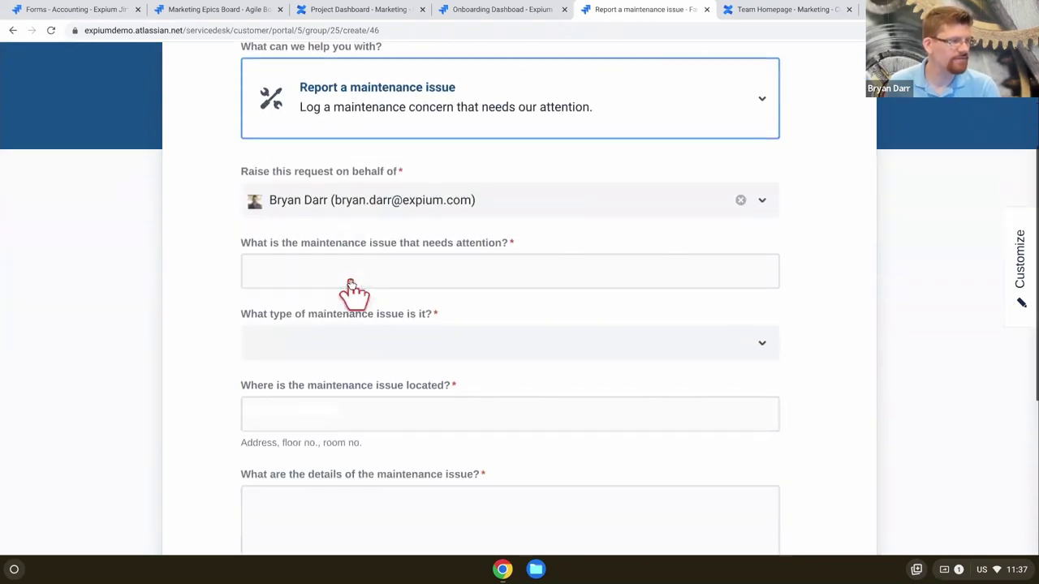
Examine the maintenance form's issue, type options, location, details and photo attachment fields, and cancel the request without filling it in
{"action": "left_click", "coordinate": [375, 264]}
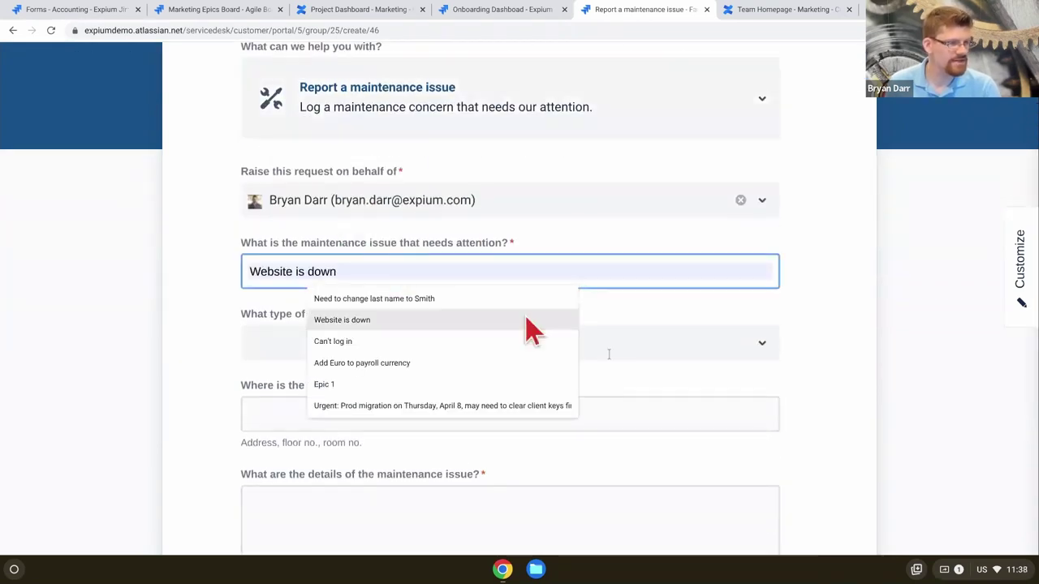
{"action": "left_click", "coordinate": [721, 357]}
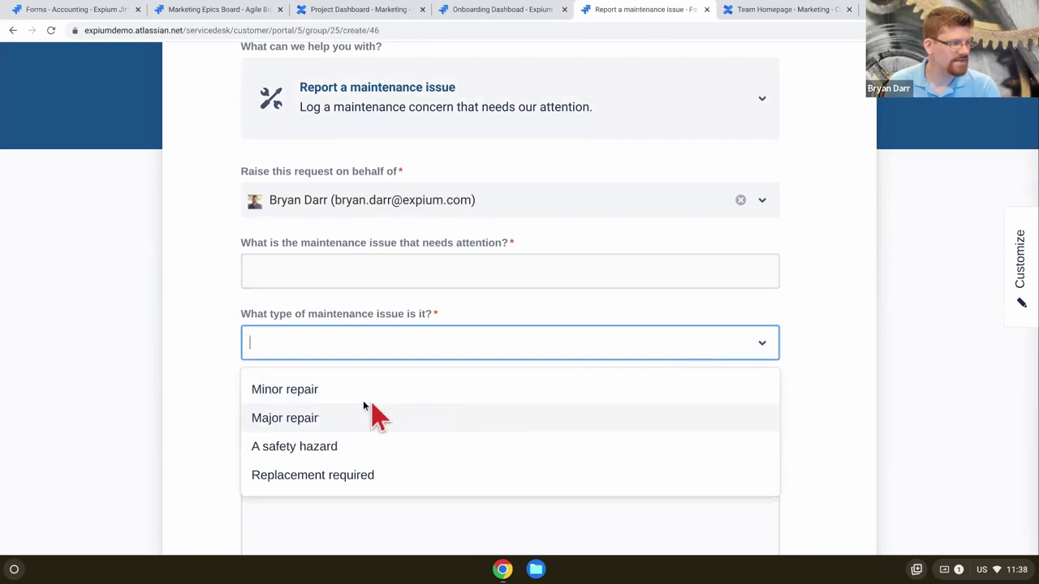
{"action": "left_click", "coordinate": [219, 475]}
{"action": "scroll", "coordinate": [219, 475], "scroll_direction": "down", "scroll_amount": 3}
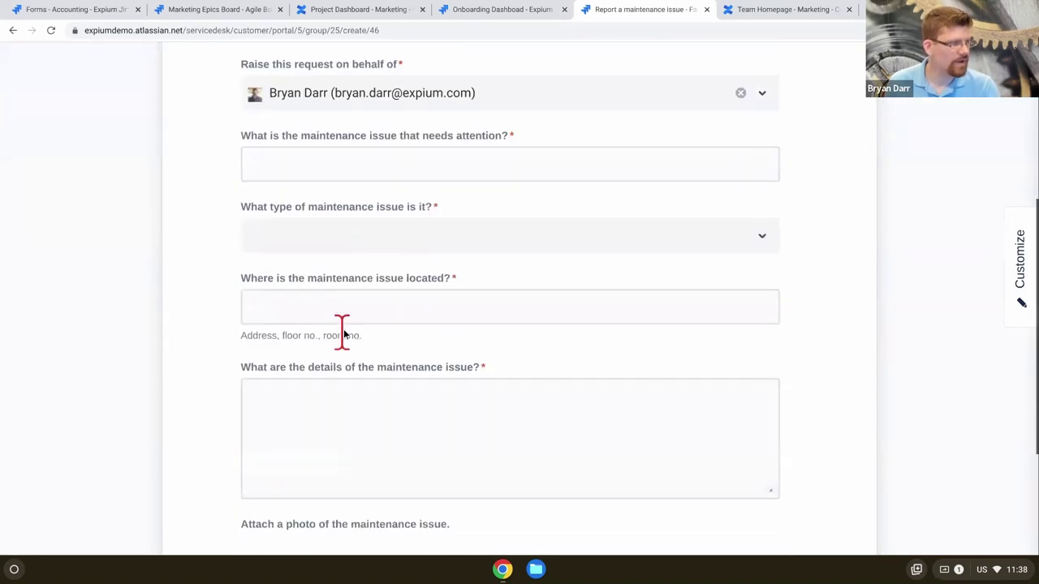
{"action": "left_click", "coordinate": [340, 406]}
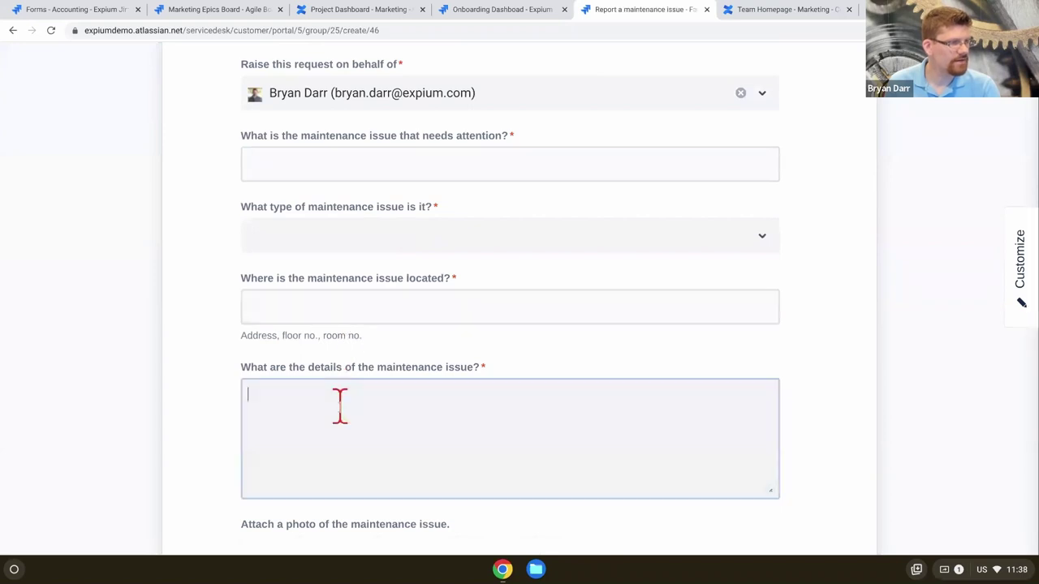
{"action": "scroll", "coordinate": [340, 406], "scroll_direction": "down", "scroll_amount": 3}
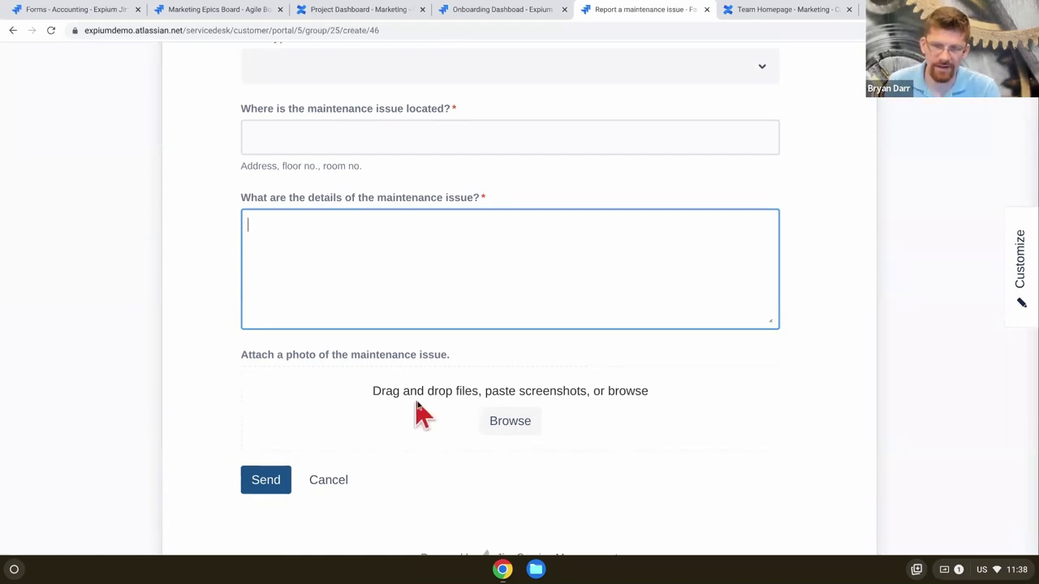
{"action": "left_click", "coordinate": [335, 483]}
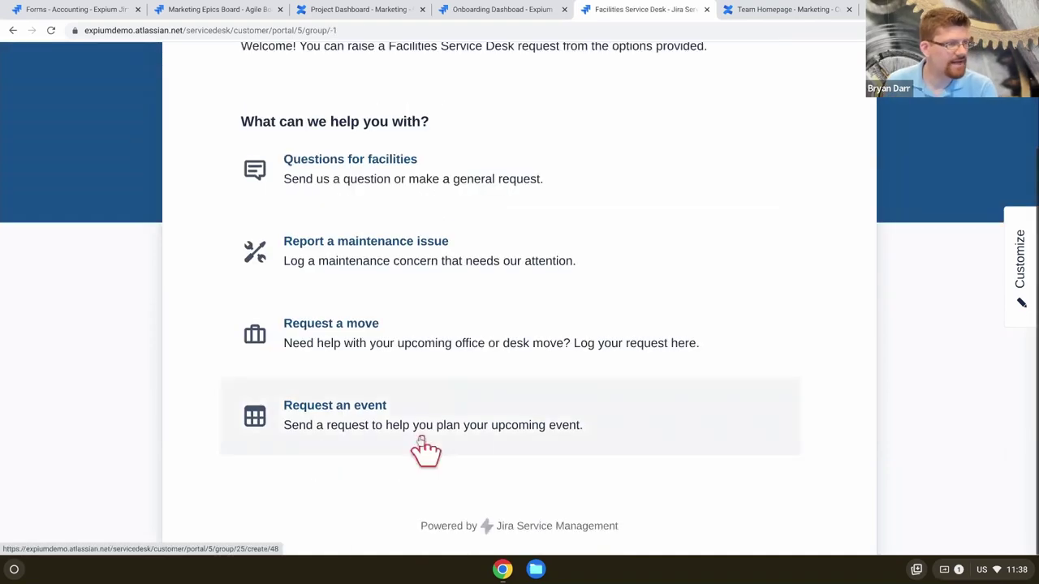
Return to the Expium Help Center home page and search it for "change my name"
{"action": "scroll", "coordinate": [436, 366], "scroll_direction": "up", "scroll_amount": 2}
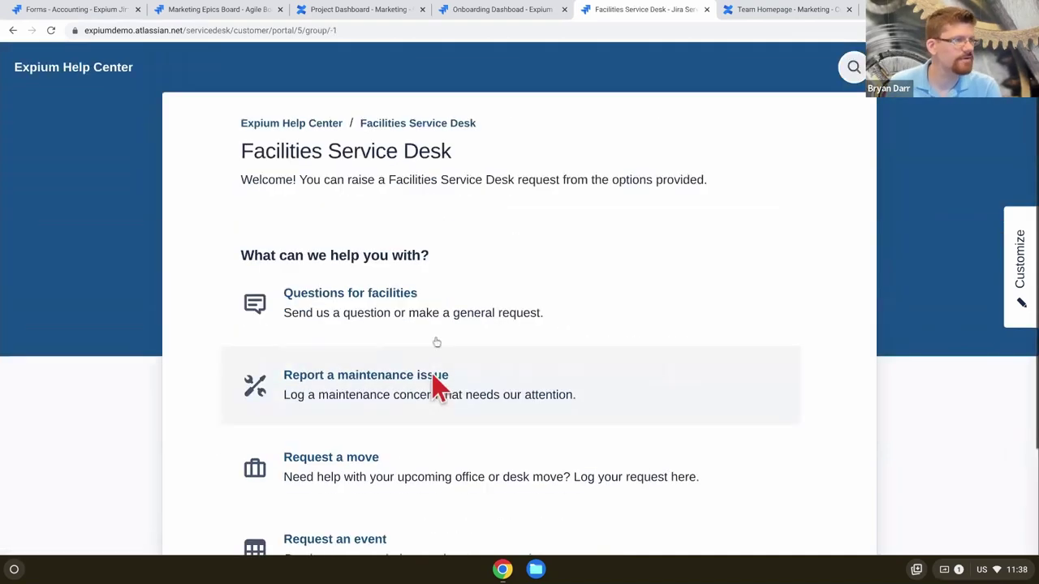
{"action": "left_click", "coordinate": [293, 127]}
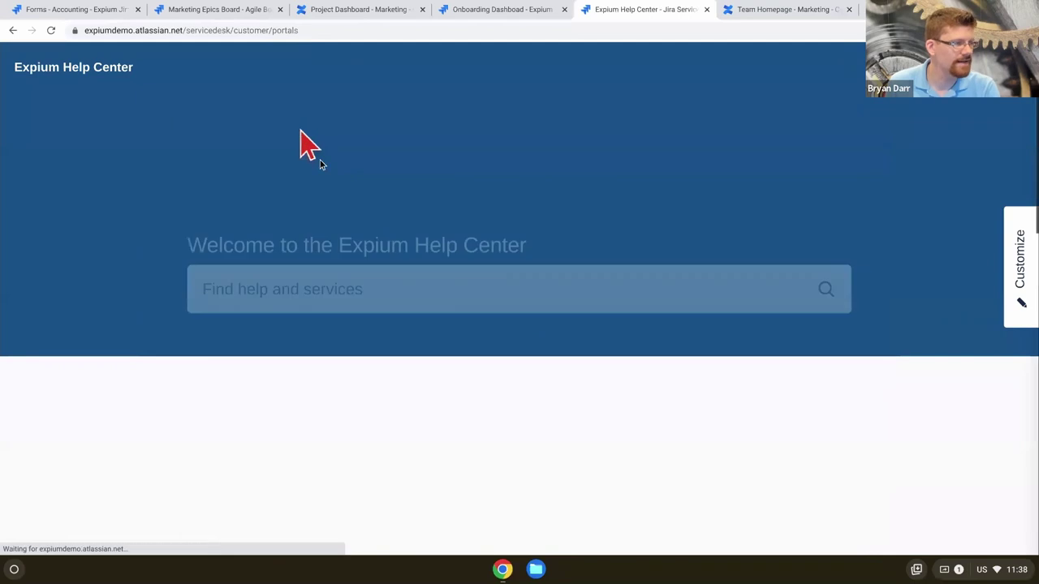
{"action": "left_click", "coordinate": [388, 288]}
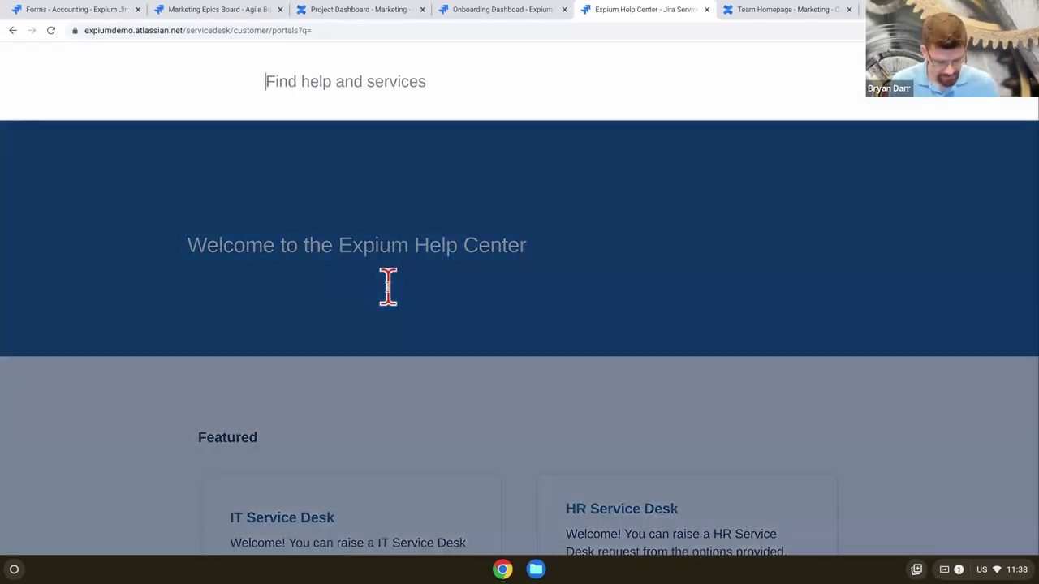
{"action": "type", "text": "change my name"}
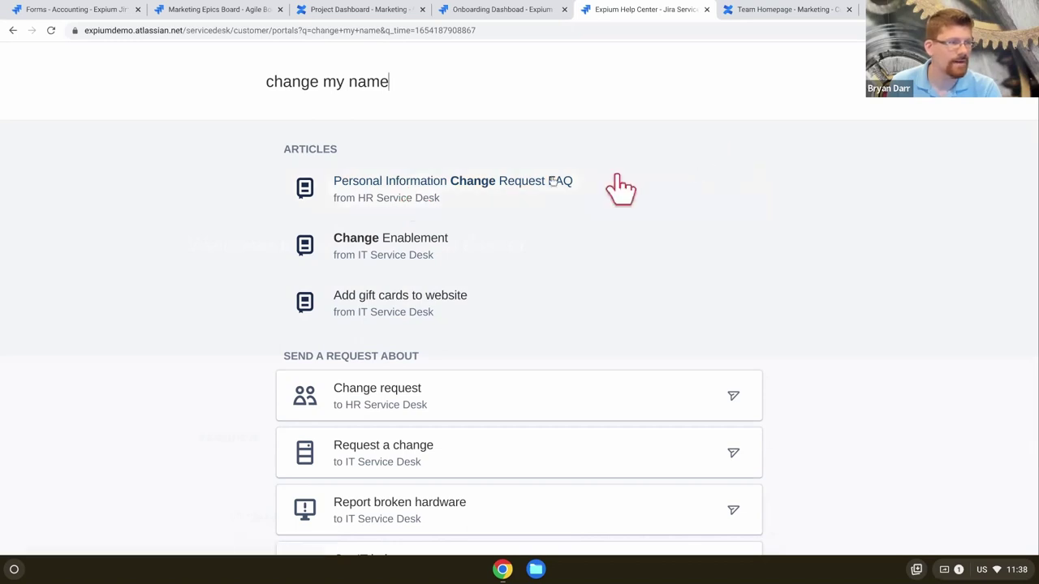
Open the Personal Information Change Request FAQ article, read it to the end, and follow its link for raising a request
{"action": "left_click", "coordinate": [544, 182]}
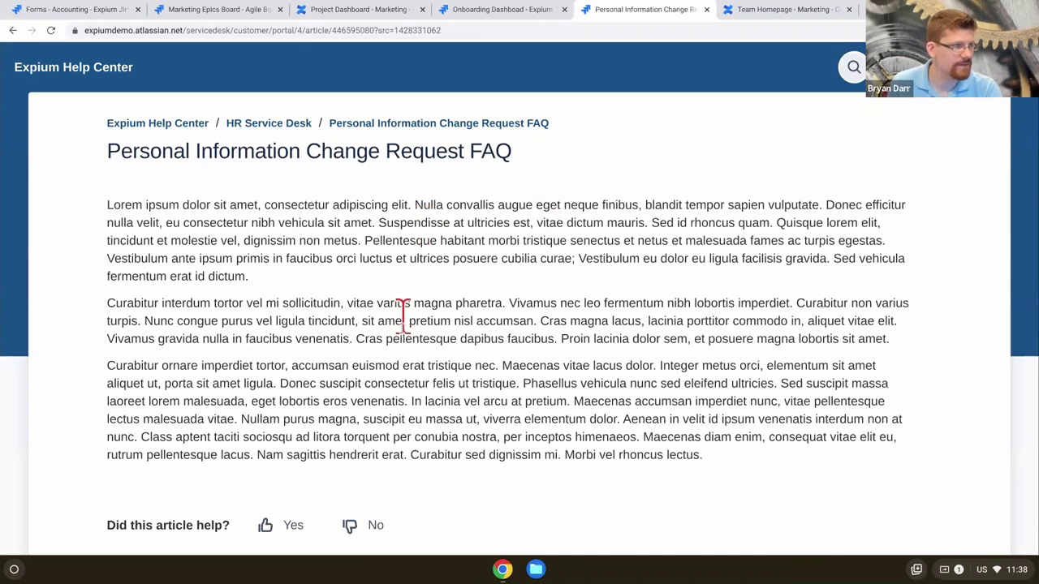
{"action": "scroll", "coordinate": [406, 341], "scroll_direction": "down", "scroll_amount": 1}
{"action": "scroll", "coordinate": [406, 343], "scroll_direction": "down", "scroll_amount": 1}
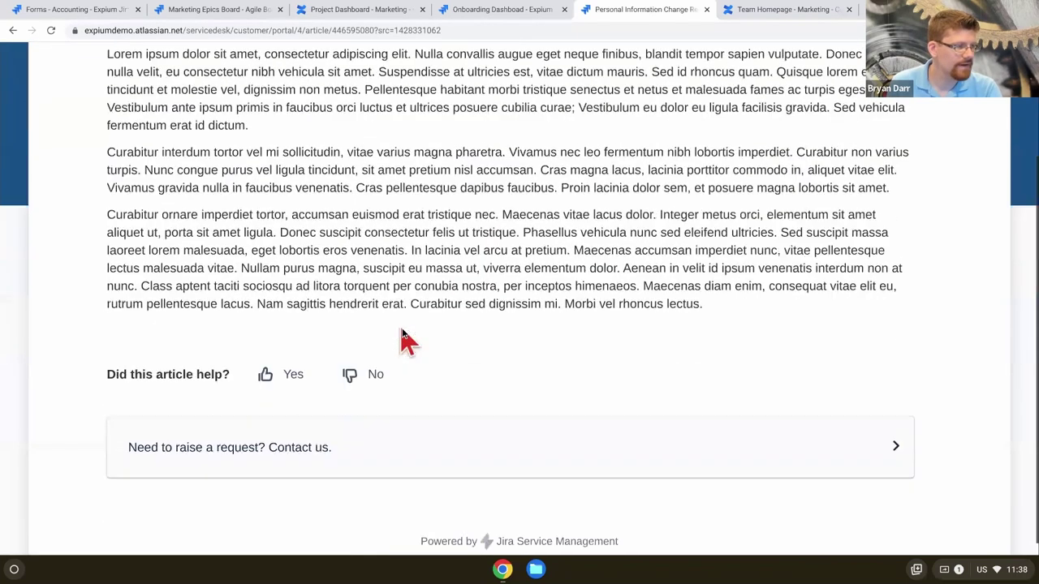
{"action": "left_click", "coordinate": [365, 440]}
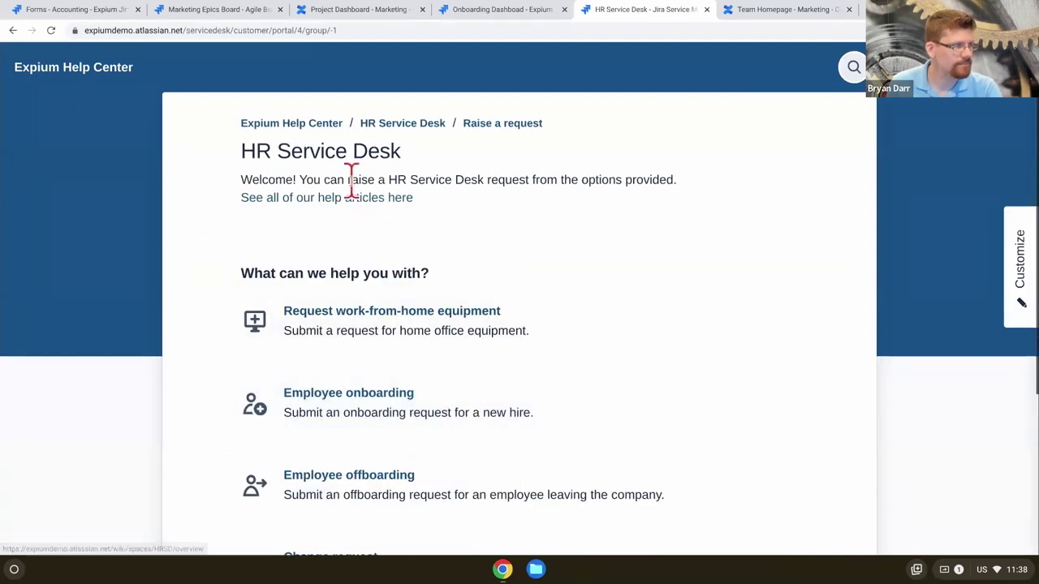
View the HR Service Desk landing page's help article categories, and go back to its list of request types to review them
{"action": "left_click", "coordinate": [390, 128]}
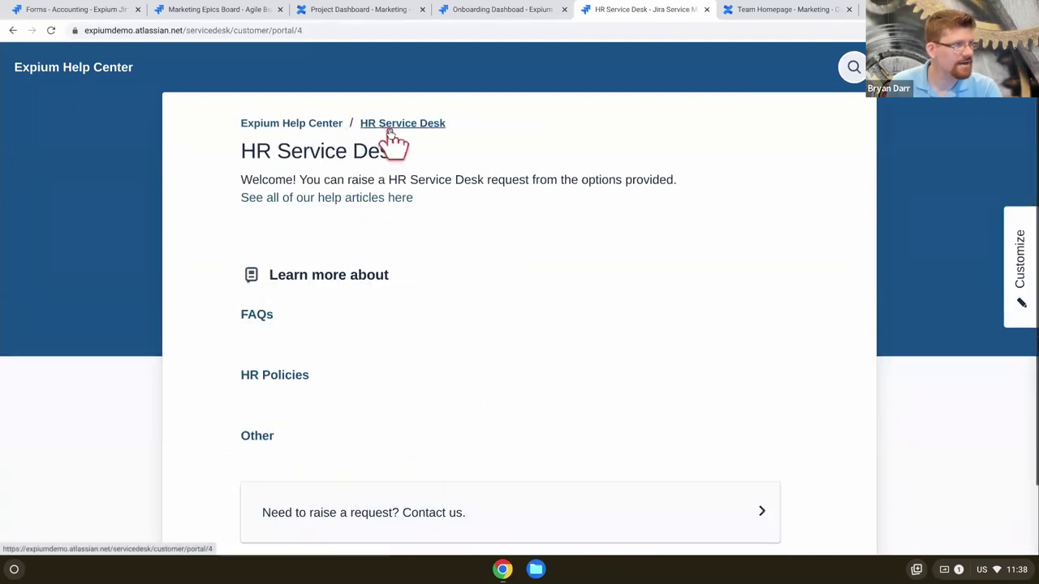
{"action": "scroll", "coordinate": [309, 341], "scroll_direction": "down", "scroll_amount": 1}
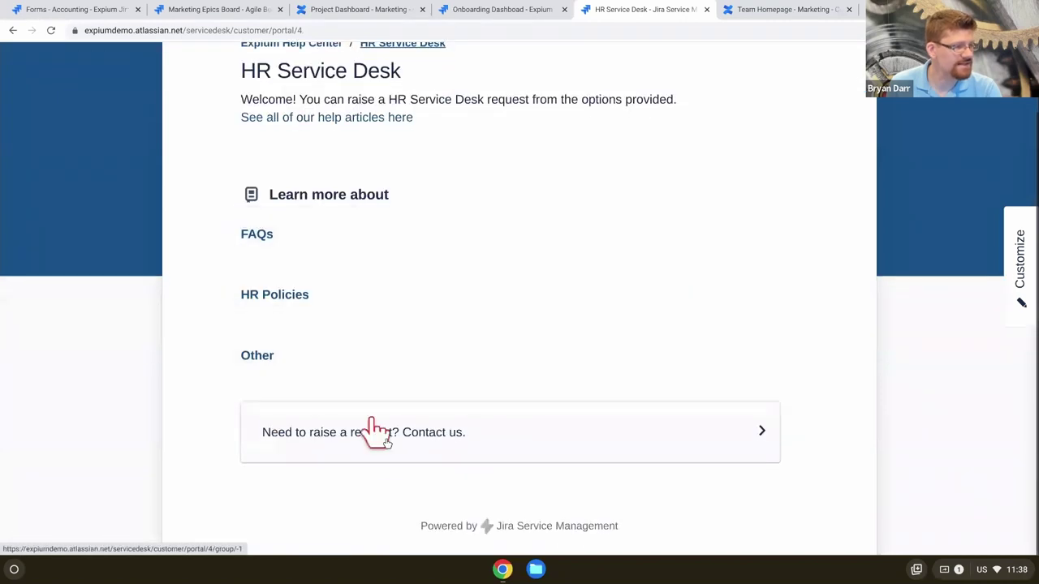
{"action": "left_click", "coordinate": [389, 451]}
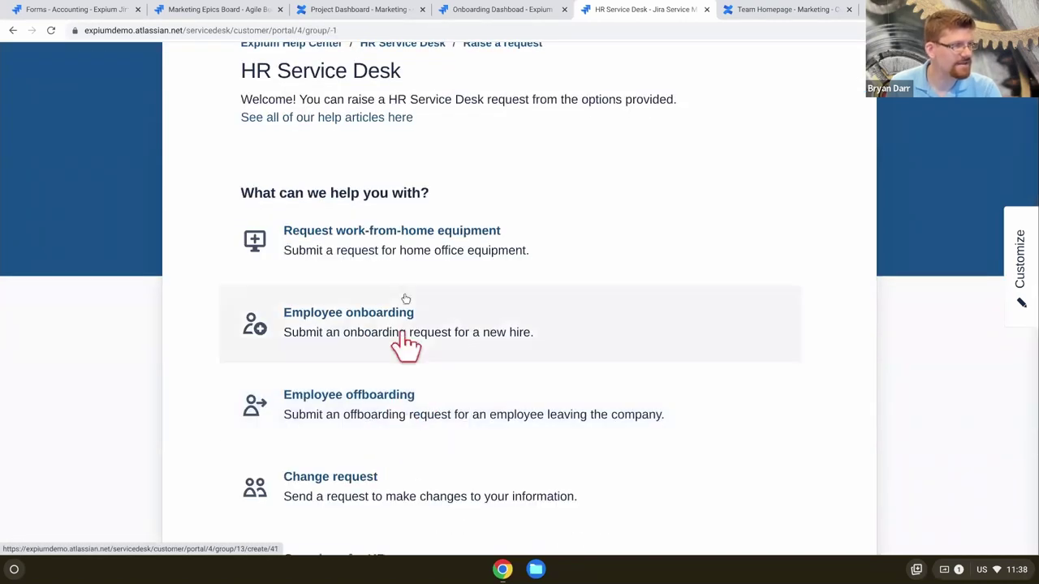
{"action": "scroll", "coordinate": [406, 325], "scroll_direction": "down", "scroll_amount": 1}
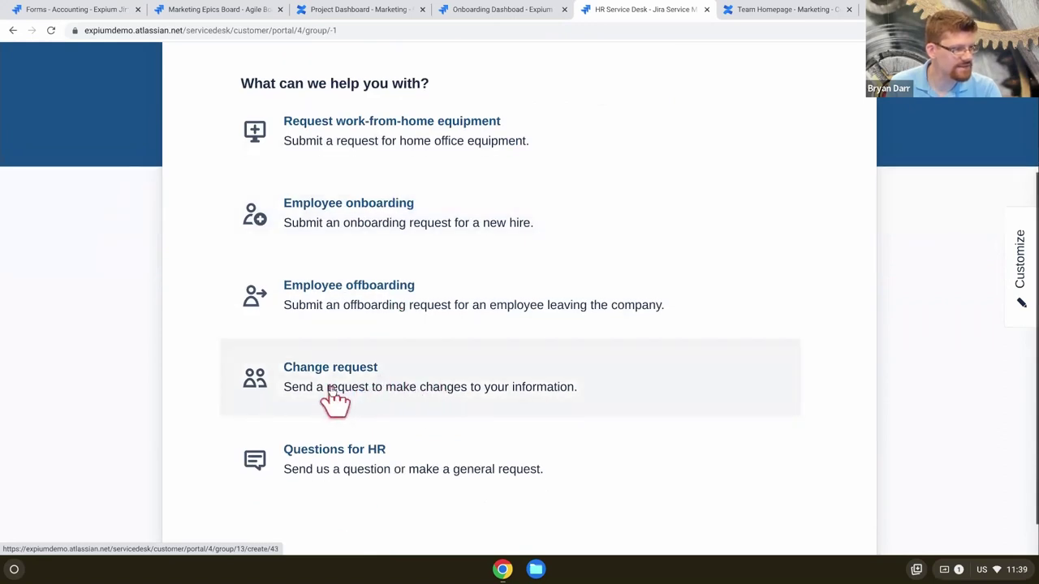
Send an HR Change request titled "Need to change last hame", with details giving the new surname and saying "got married last week"
{"action": "left_click", "coordinate": [463, 391]}
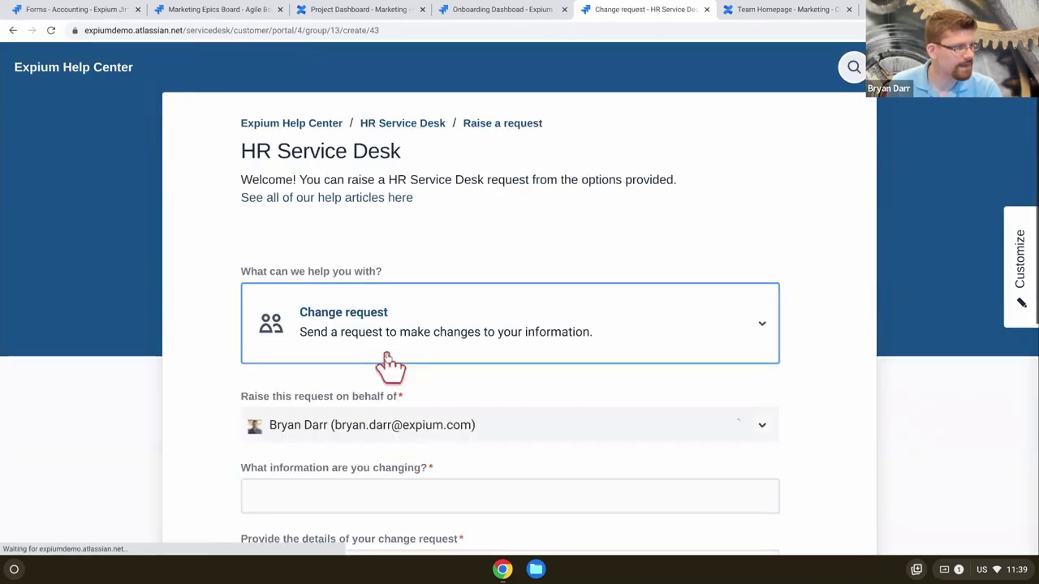
{"action": "scroll", "coordinate": [389, 362], "scroll_direction": "down", "scroll_amount": 2}
{"action": "left_click", "coordinate": [378, 301]}
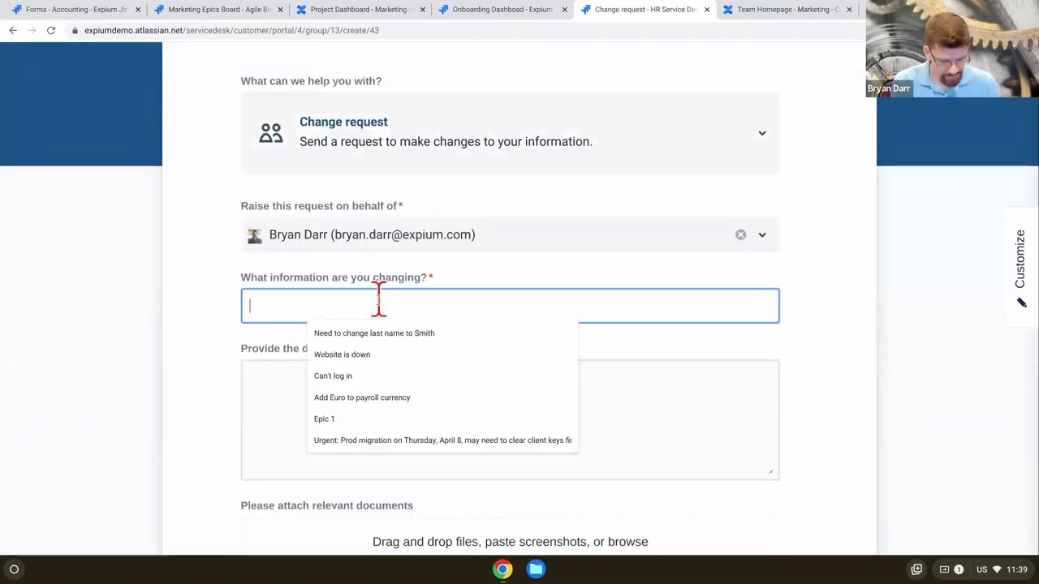
{"action": "type", "text": "Need to change last hame"}
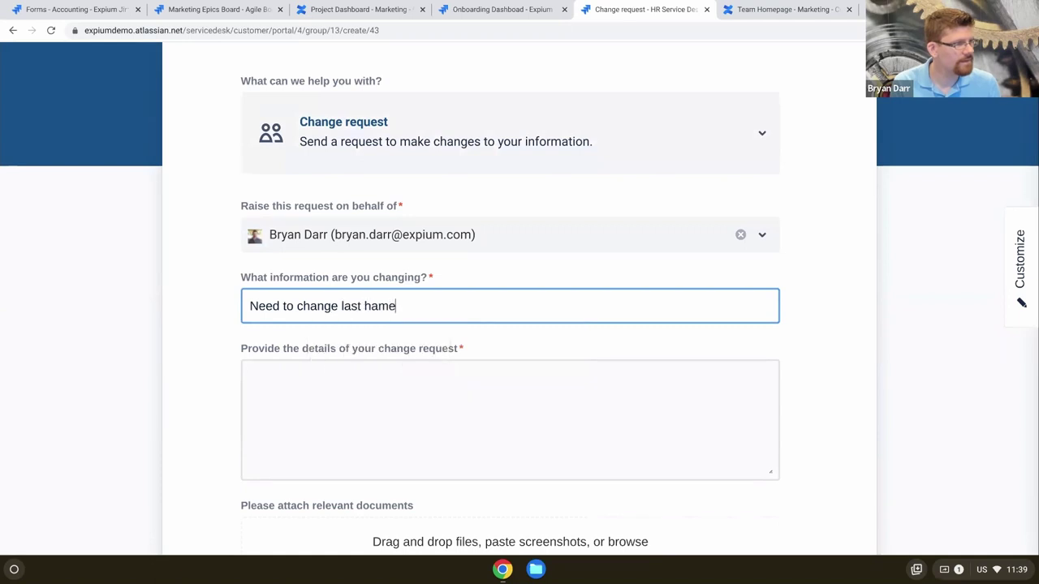
{"action": "key", "text": "Tab"}
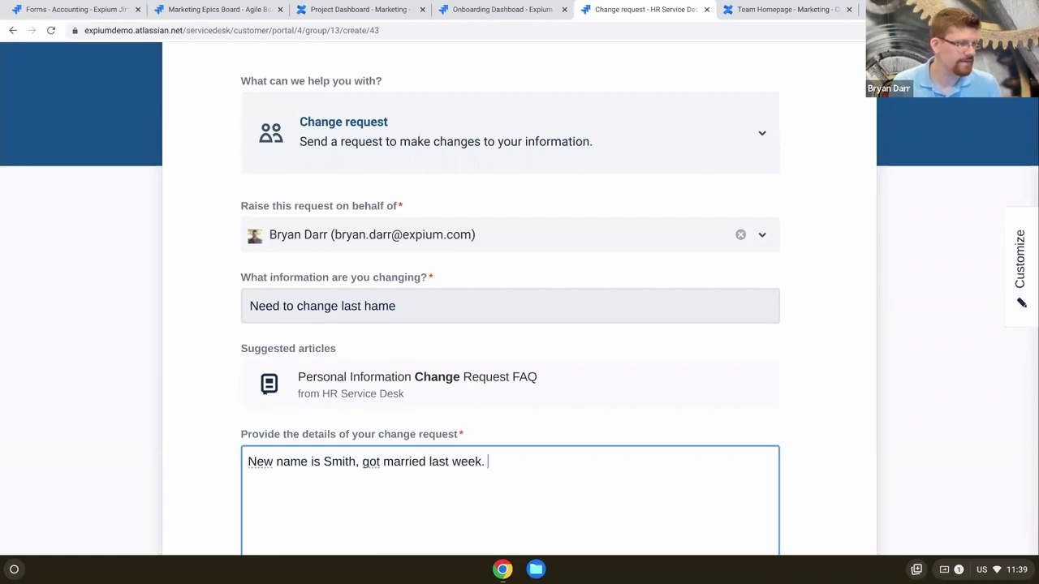
{"action": "scroll", "coordinate": [378, 298], "scroll_direction": "down", "scroll_amount": 3}
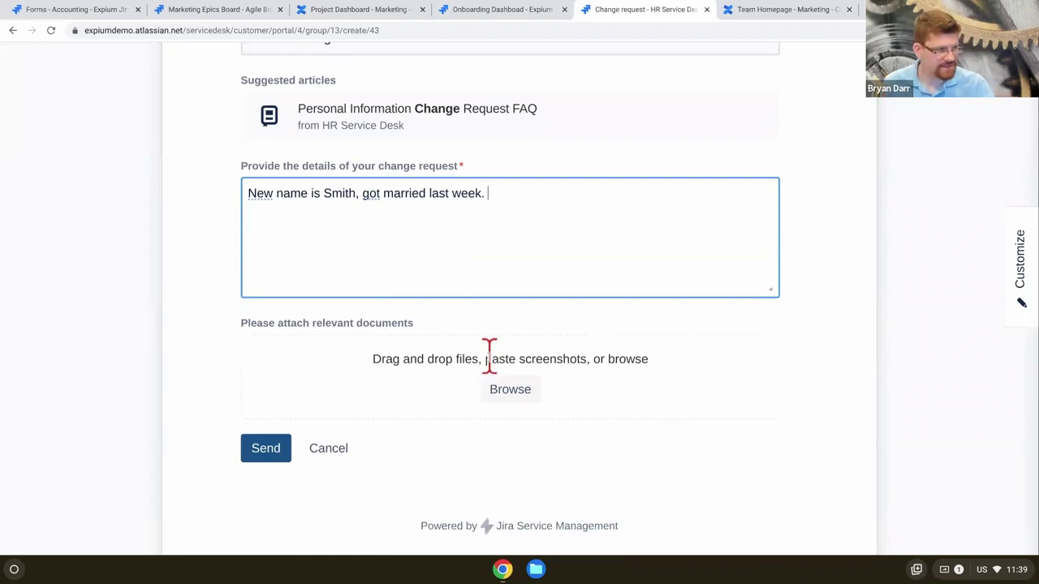
{"action": "left_click", "coordinate": [262, 451]}
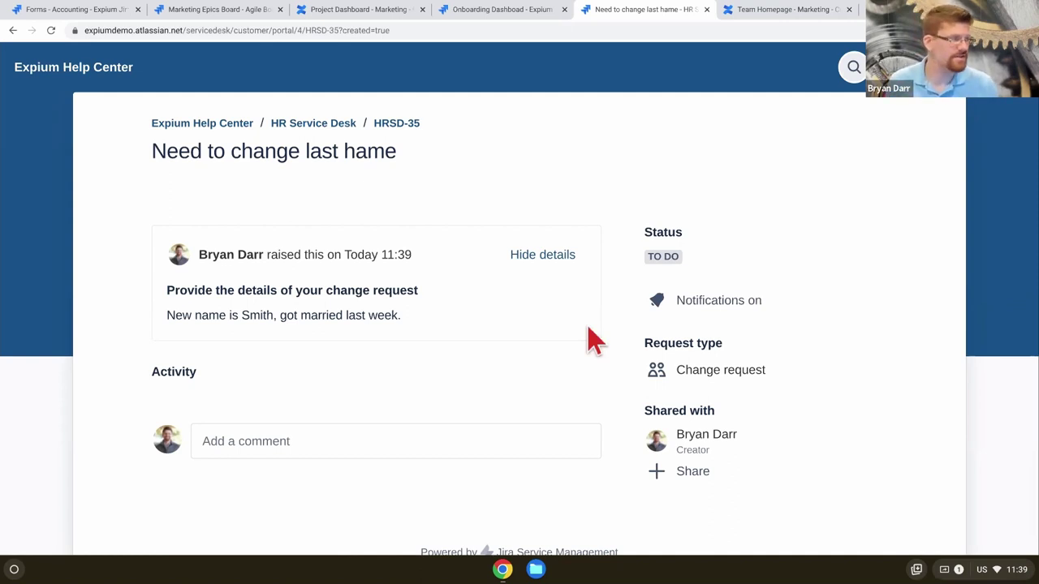
Add the comment "Hello, hwere is this?" to the submitted request and share the request with a colleague
{"action": "left_click", "coordinate": [370, 451]}
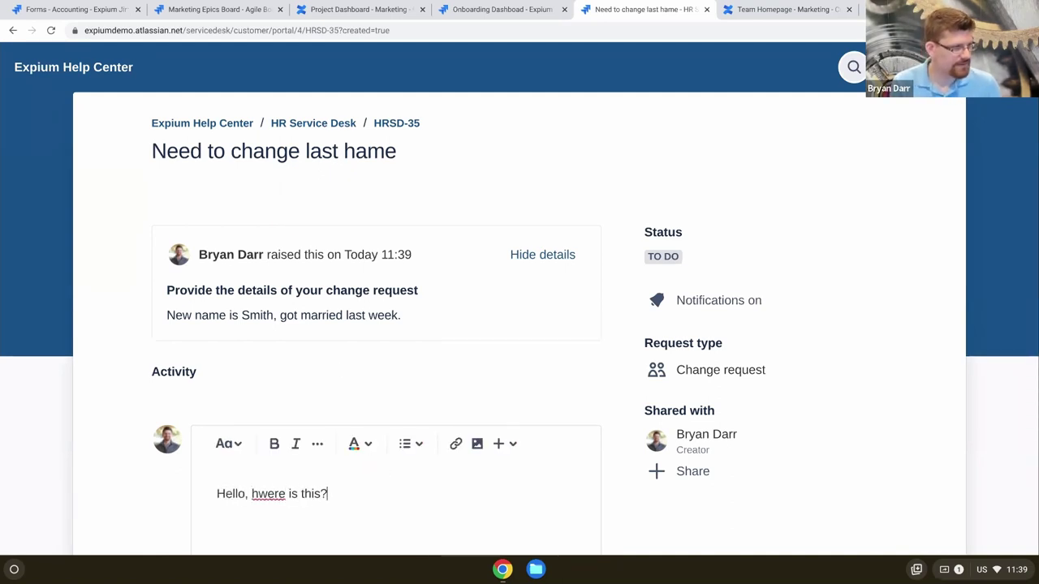
{"action": "key", "text": "ctrl+Return"}
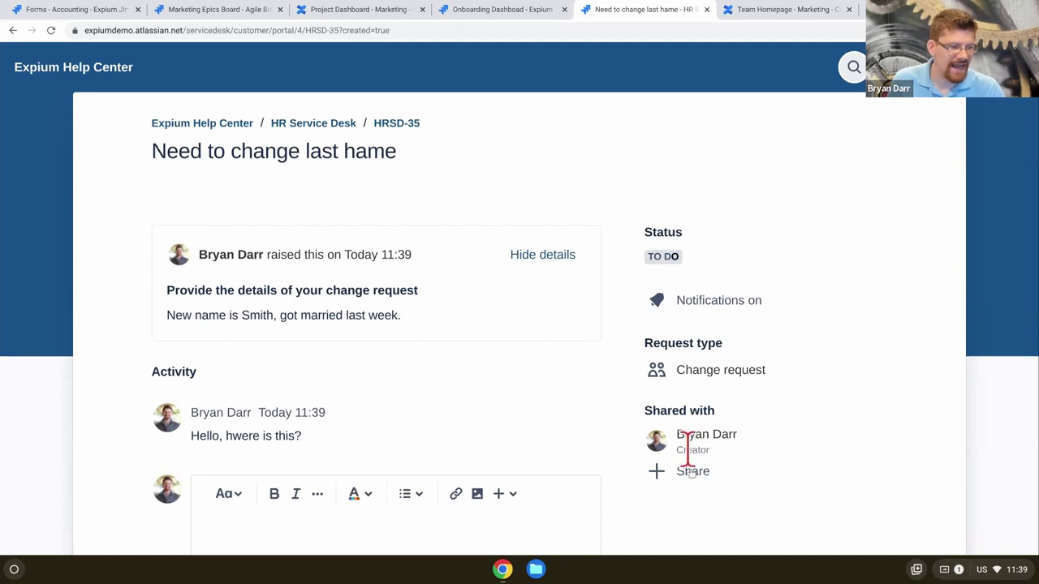
{"action": "left_click", "coordinate": [713, 485]}
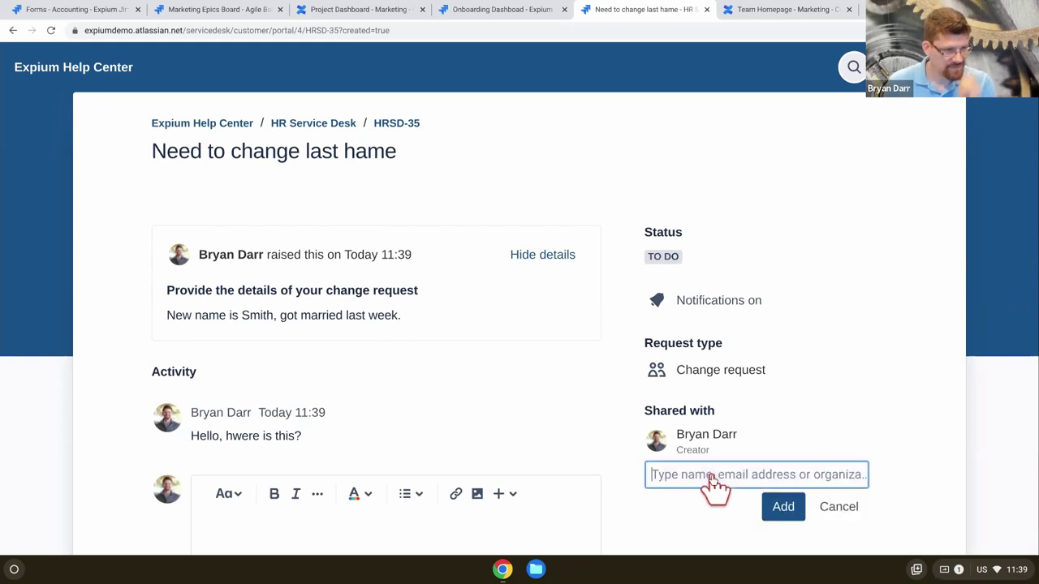
{"action": "type", "text": "wade"}
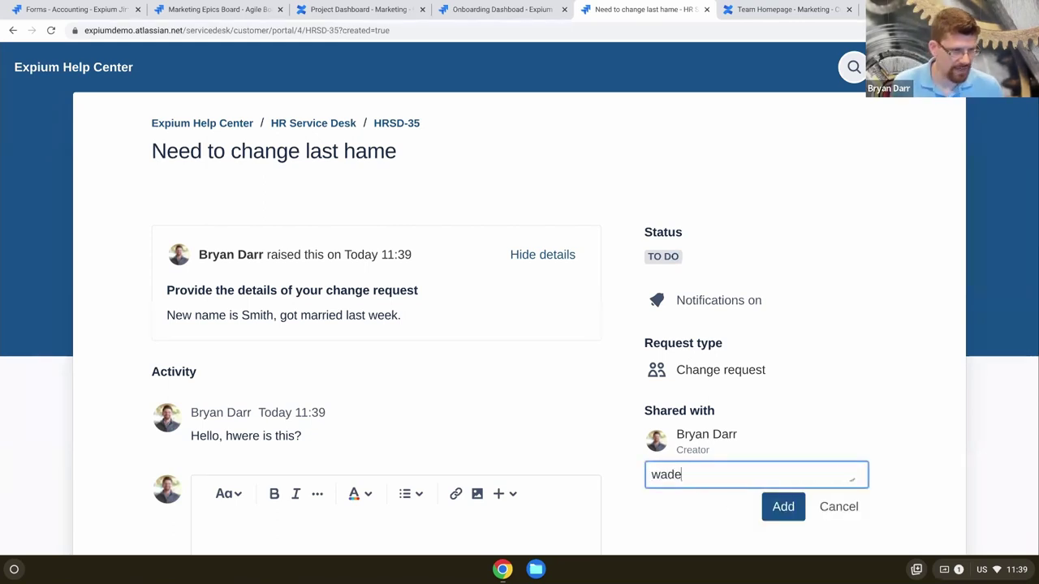
{"action": "left_click", "coordinate": [707, 524]}
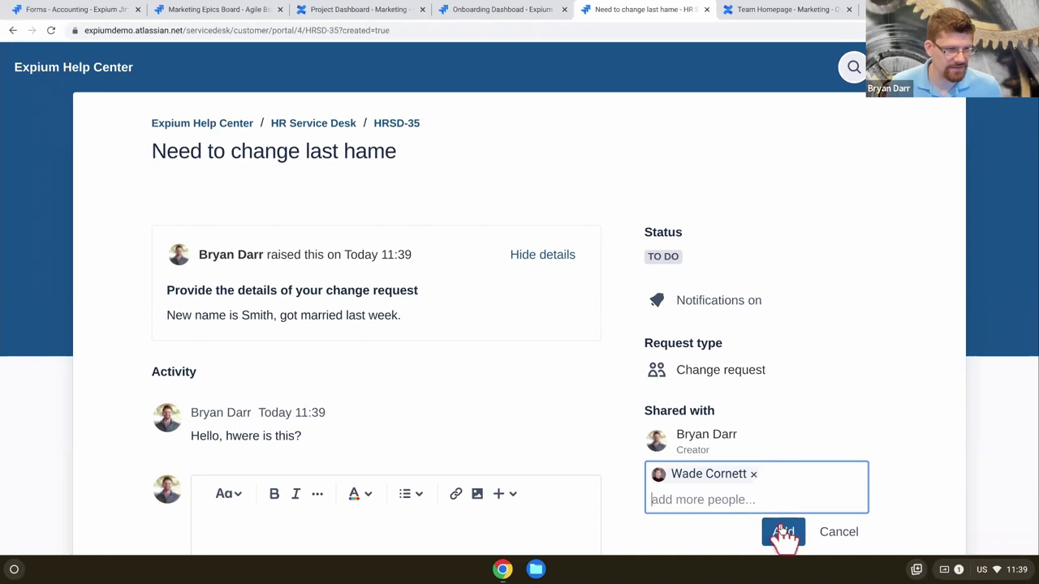
{"action": "left_click", "coordinate": [784, 532]}
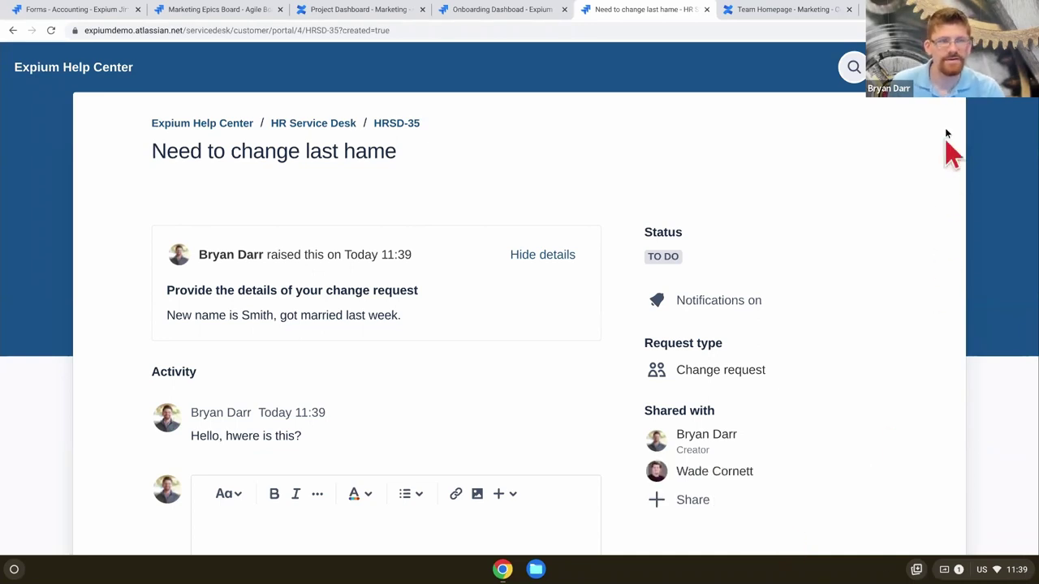
Open the submitted name change request in the agent view and review its SLA, details and available status transitions
{"action": "left_click", "coordinate": [938, 82]}
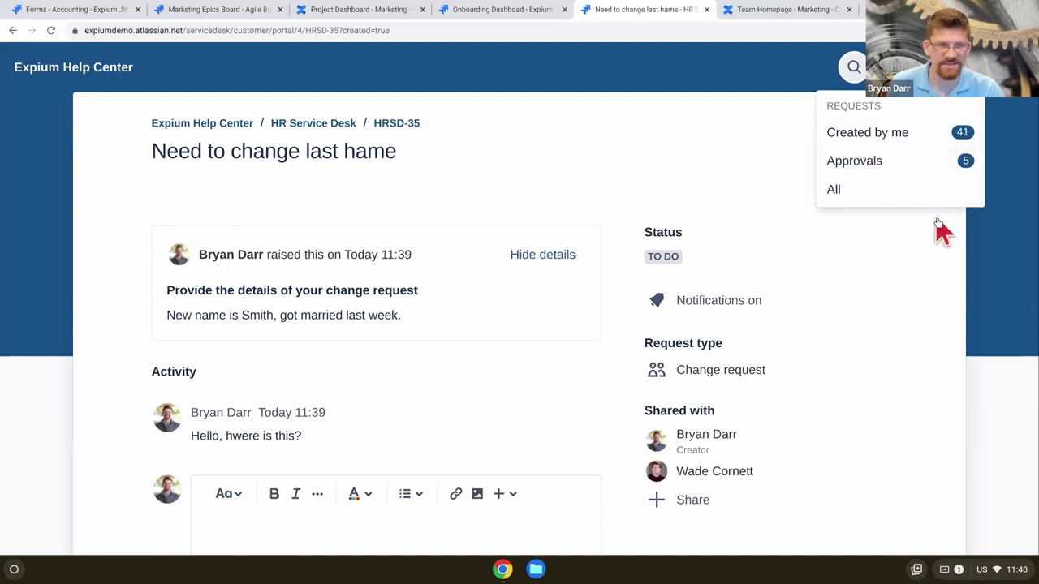
{"action": "left_click", "coordinate": [407, 124]}
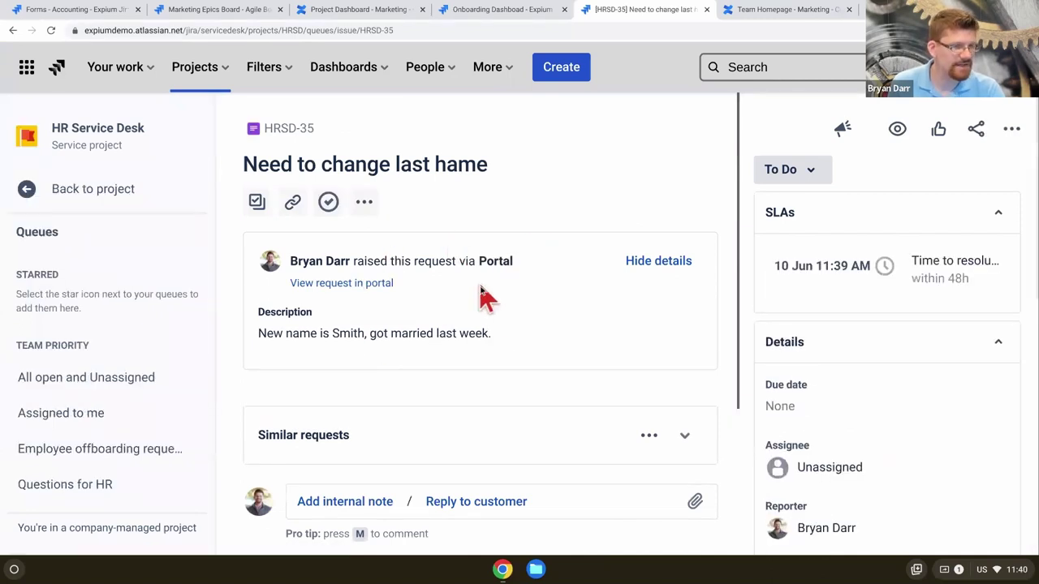
{"action": "scroll", "coordinate": [861, 463], "scroll_direction": "down", "scroll_amount": 1}
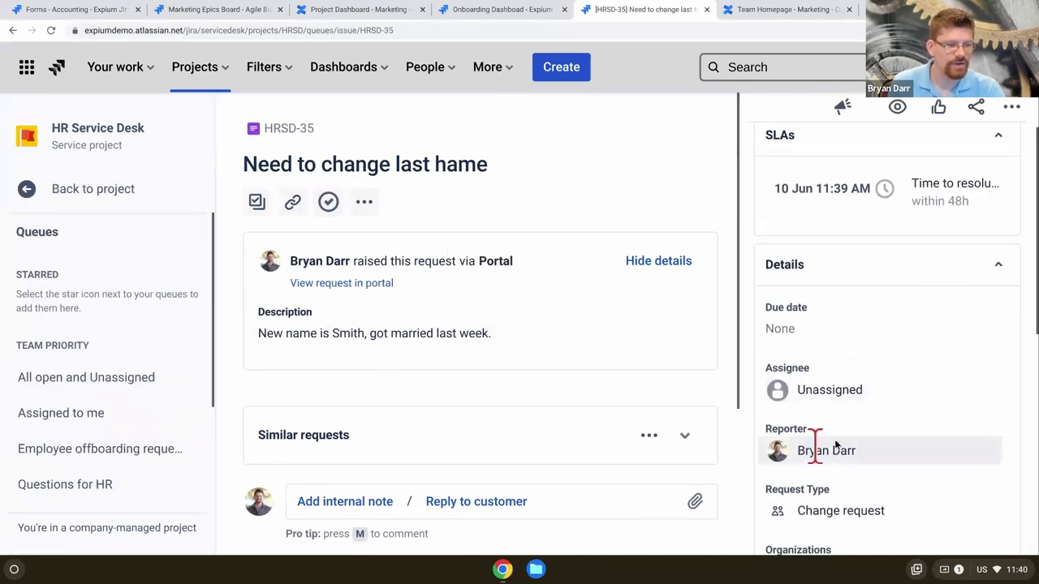
{"action": "scroll", "coordinate": [824, 454], "scroll_direction": "down", "scroll_amount": 2}
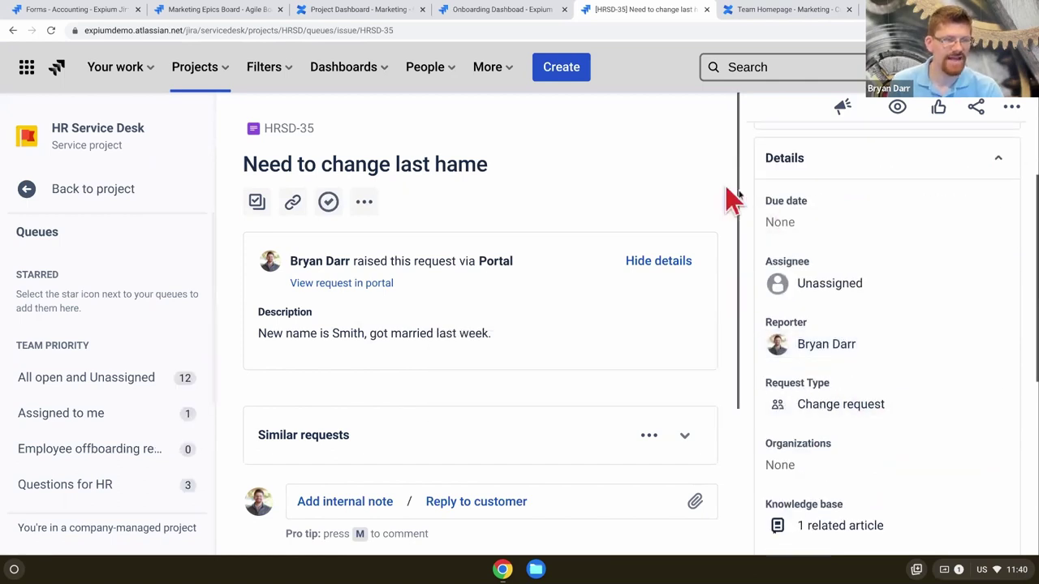
{"action": "scroll", "coordinate": [818, 214], "scroll_direction": "up", "scroll_amount": 3}
{"action": "left_click", "coordinate": [812, 172]}
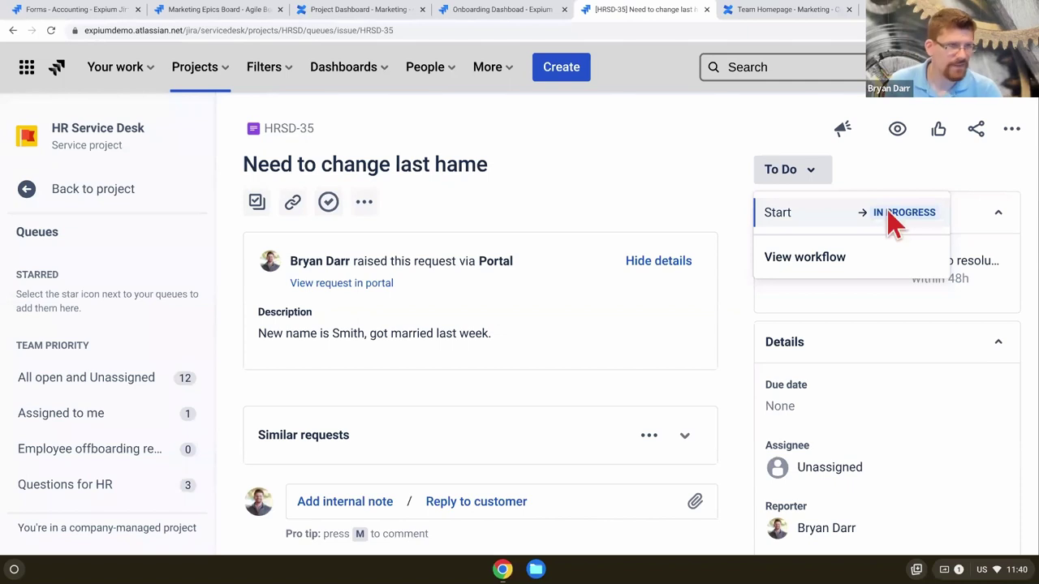
{"action": "left_click", "coordinate": [775, 136]}
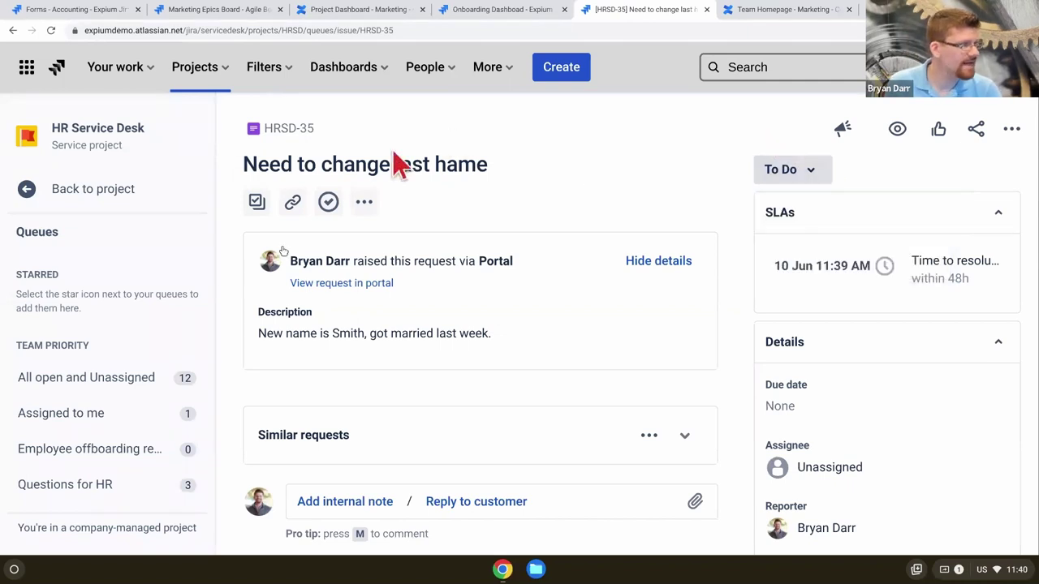
Open the HR Service Desk queue All open and Unassigned and examine the newest request's assignee, status and time to resolution
{"action": "left_click", "coordinate": [94, 193]}
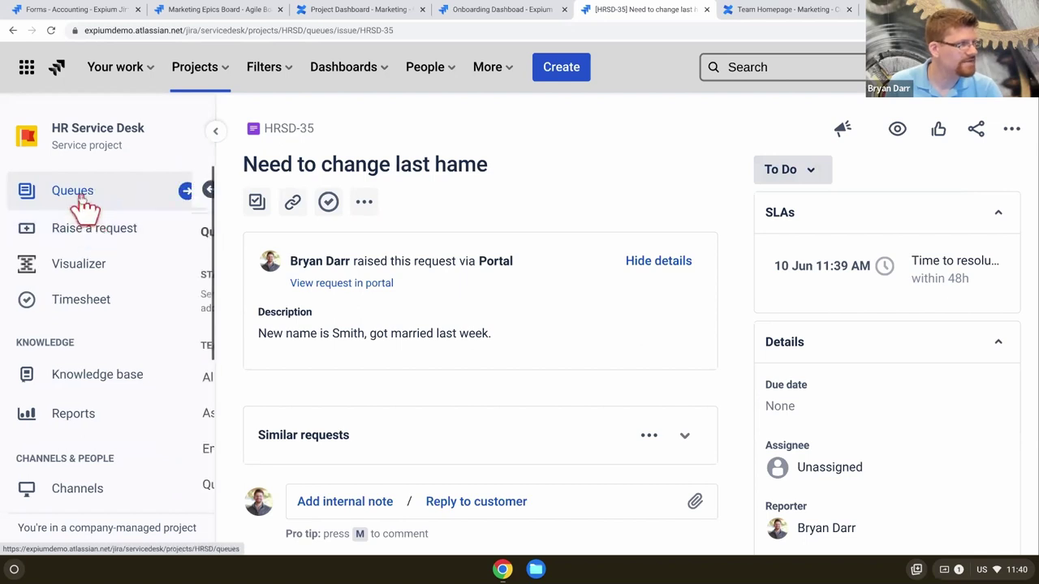
{"action": "left_click", "coordinate": [81, 201]}
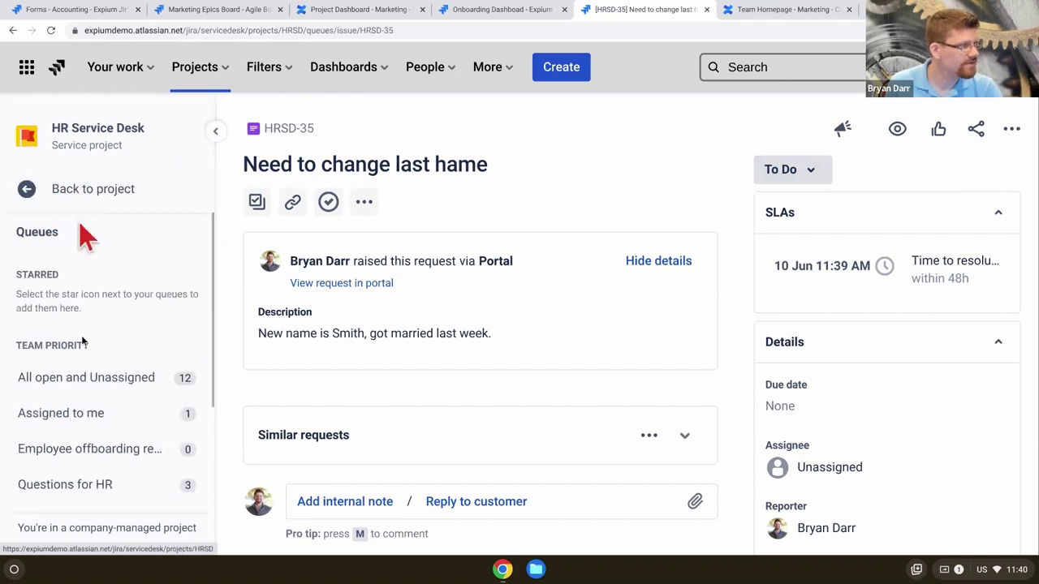
{"action": "left_click", "coordinate": [81, 380]}
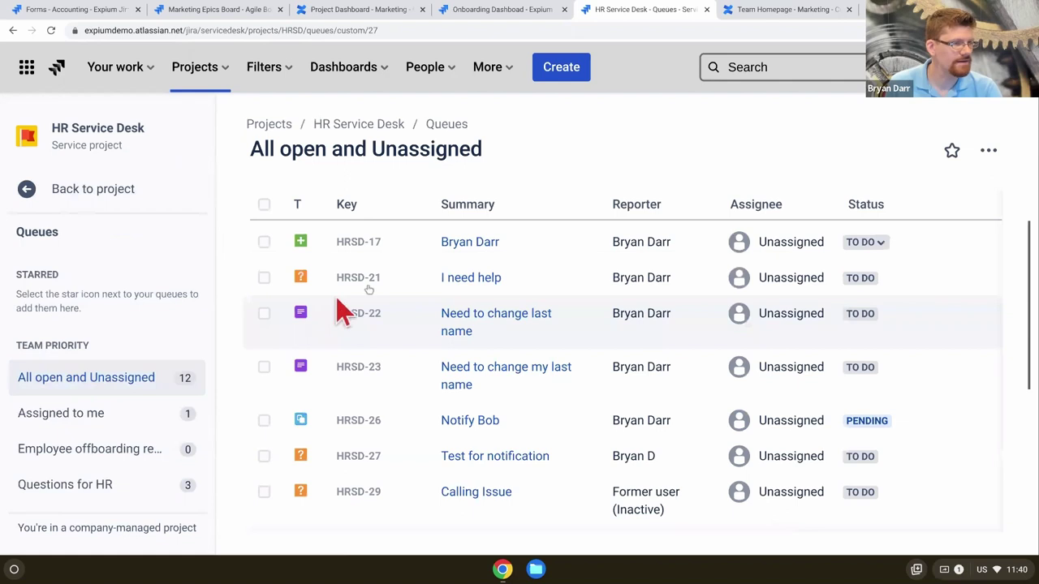
{"action": "scroll", "coordinate": [475, 477], "scroll_direction": "down", "scroll_amount": 3}
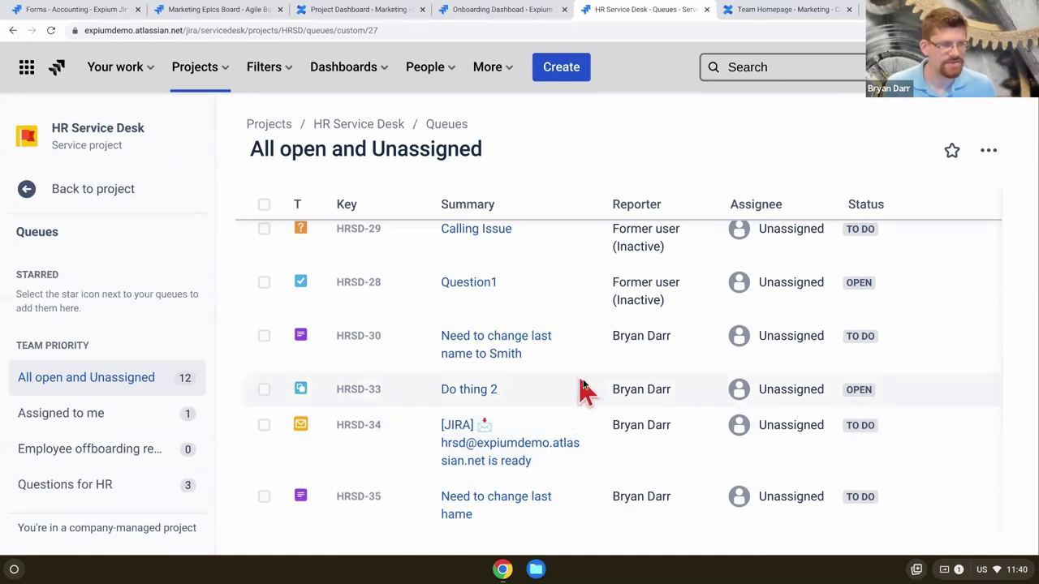
{"action": "scroll", "coordinate": [586, 392], "scroll_direction": "right", "scroll_amount": 5}
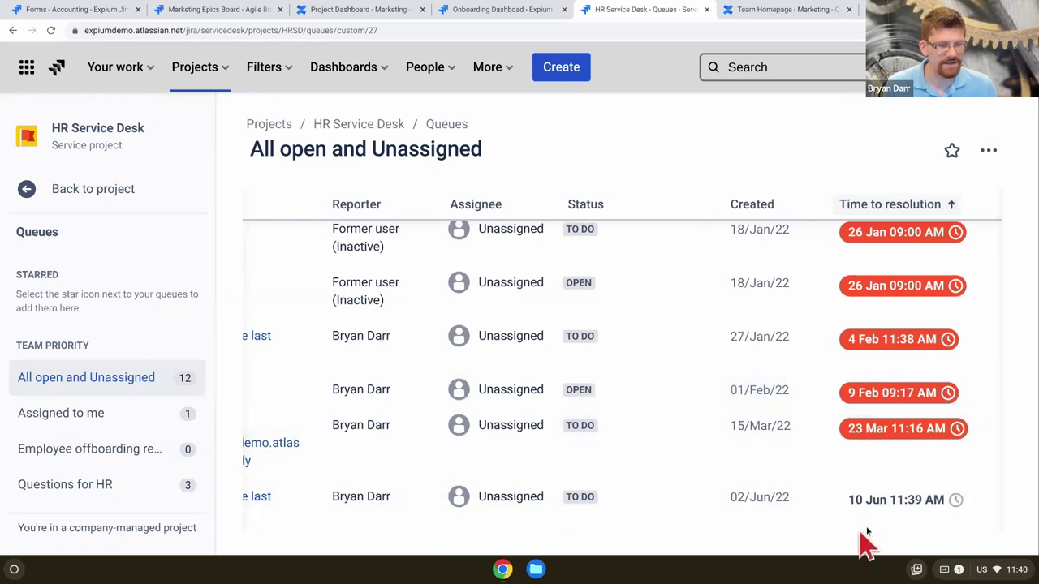
{"action": "mouse_move", "coordinate": [876, 497]}
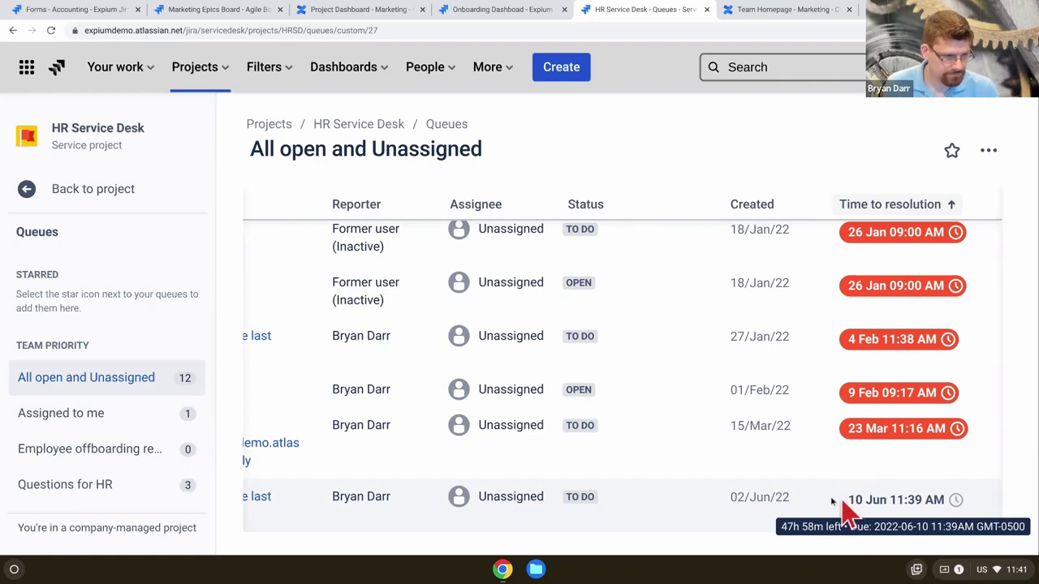
{"action": "scroll", "coordinate": [630, 467], "scroll_direction": "left", "scroll_amount": 5}
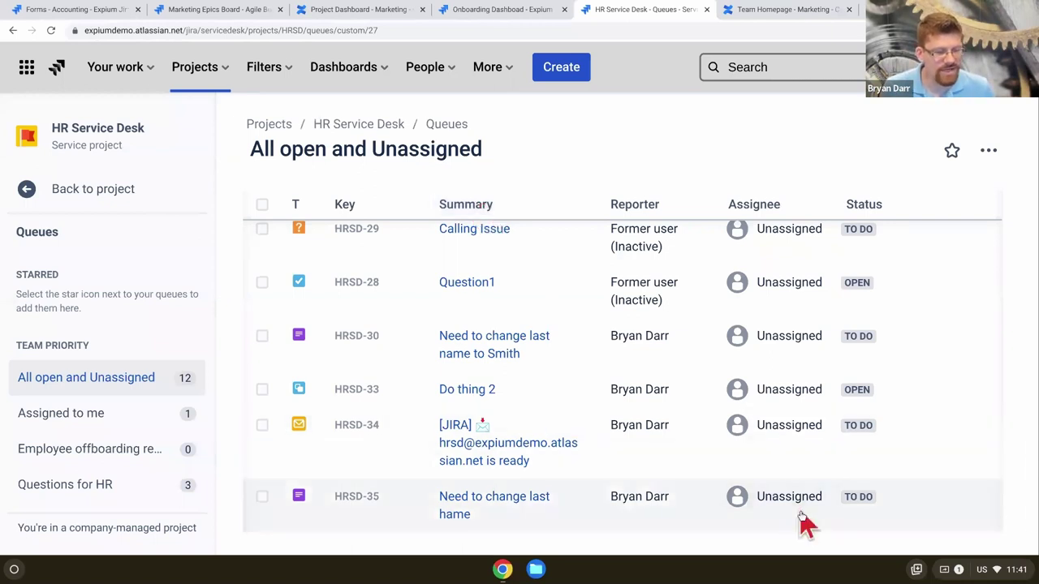
{"action": "scroll", "coordinate": [803, 521], "scroll_direction": "right", "scroll_amount": 5}
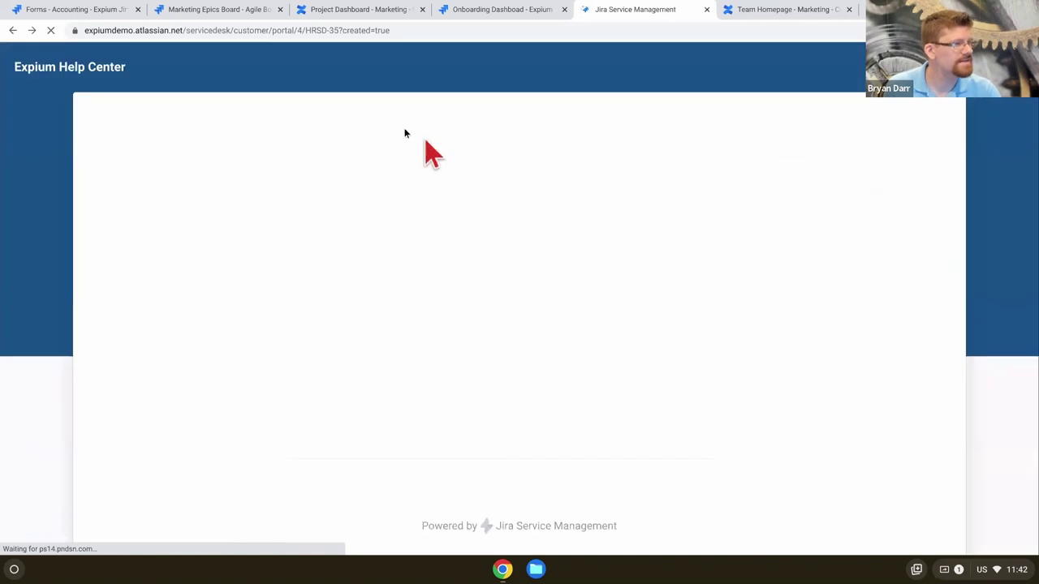
Return to the HR Change request form, enter "name change" as the information being changed, and open the suggested Personal Information Change Request FAQ
{"action": "key", "text": "alt+Left"}
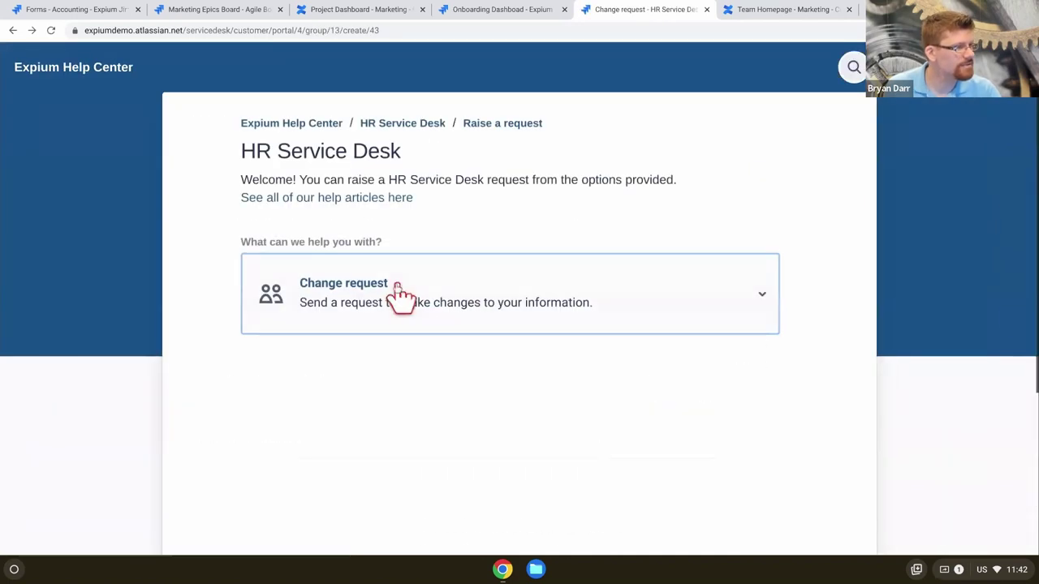
{"action": "scroll", "coordinate": [455, 425], "scroll_direction": "down", "scroll_amount": 3}
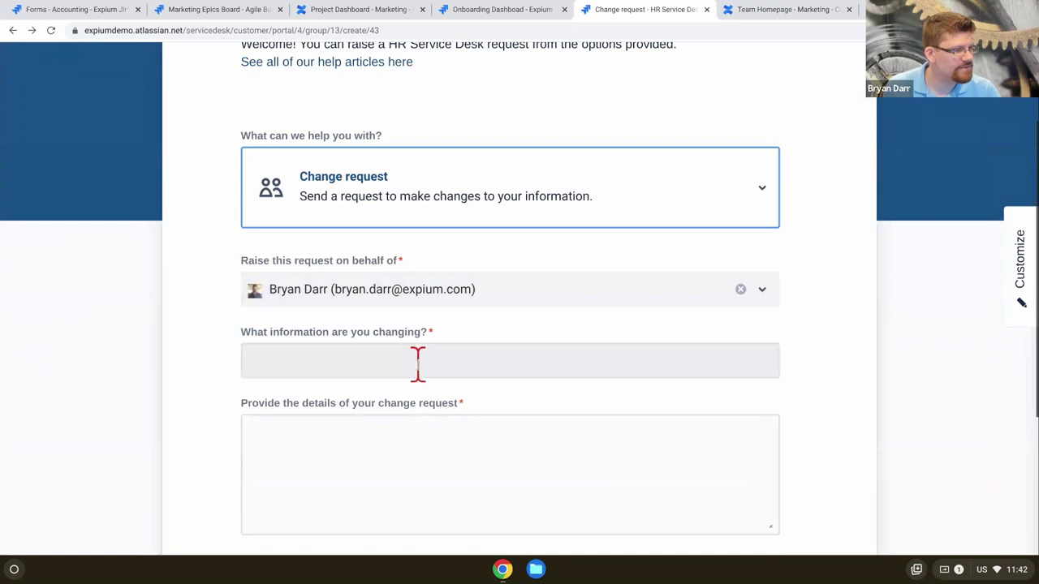
{"action": "left_click", "coordinate": [418, 361]}
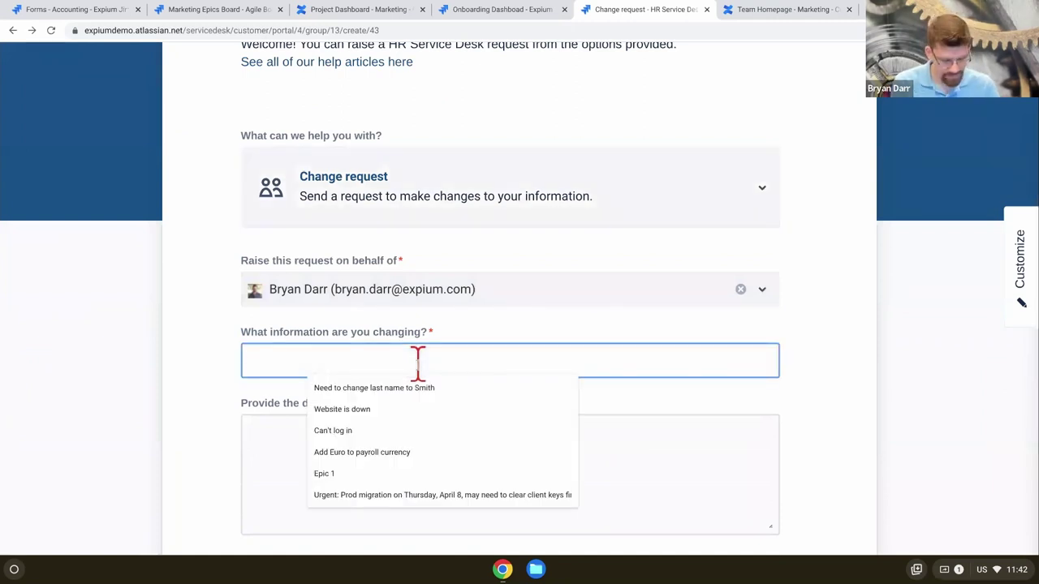
{"action": "type", "text": "c"}
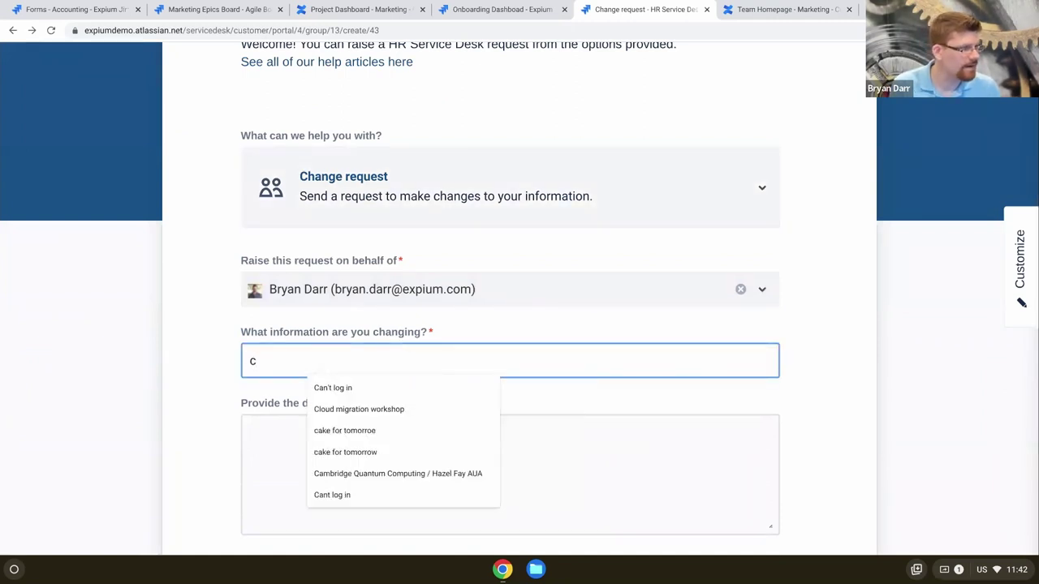
{"action": "type", "text": "name change"}
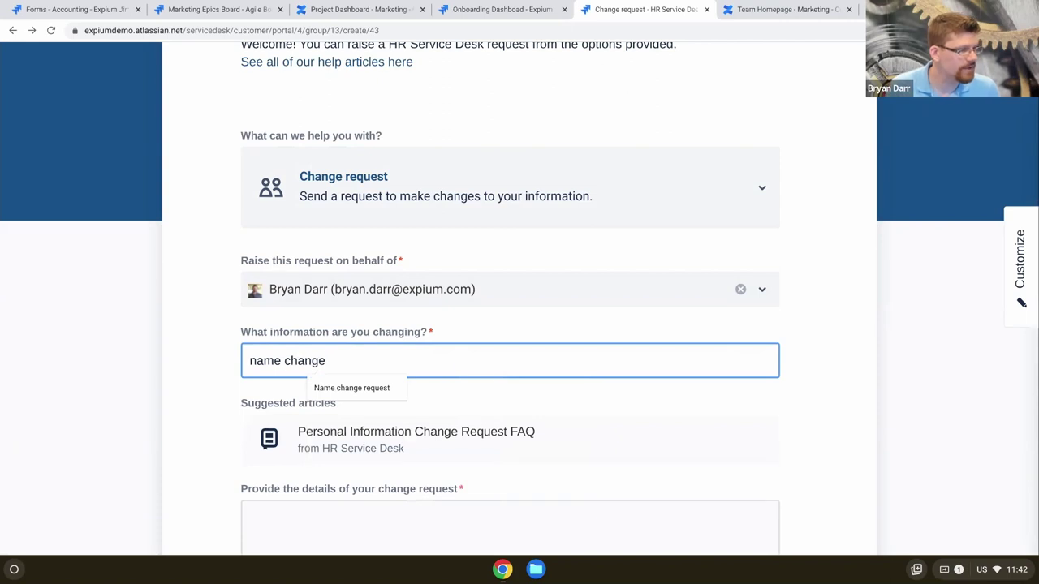
{"action": "scroll", "coordinate": [455, 387], "scroll_direction": "down", "scroll_amount": 1}
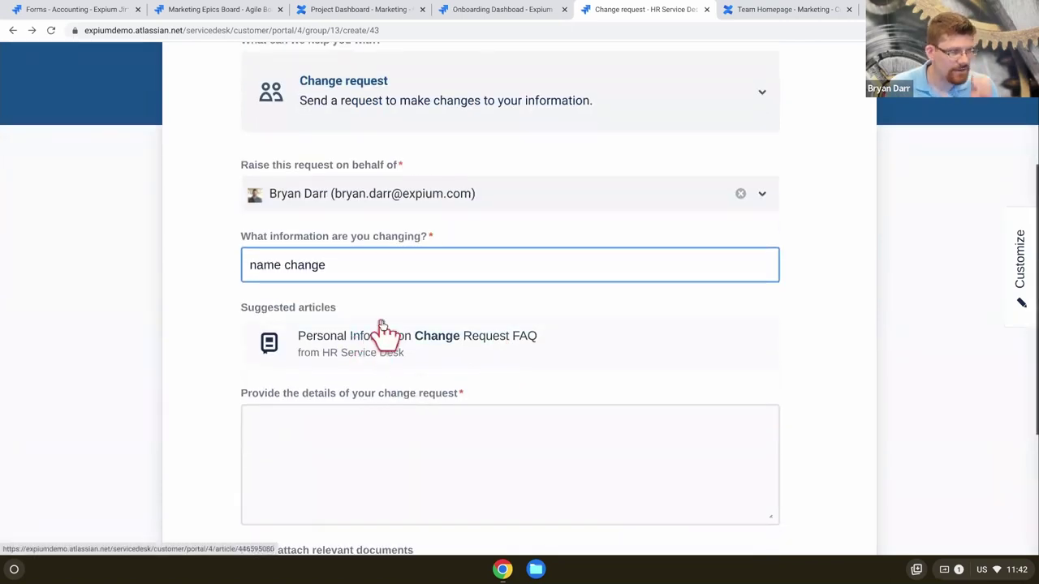
{"action": "left_click", "coordinate": [433, 337]}
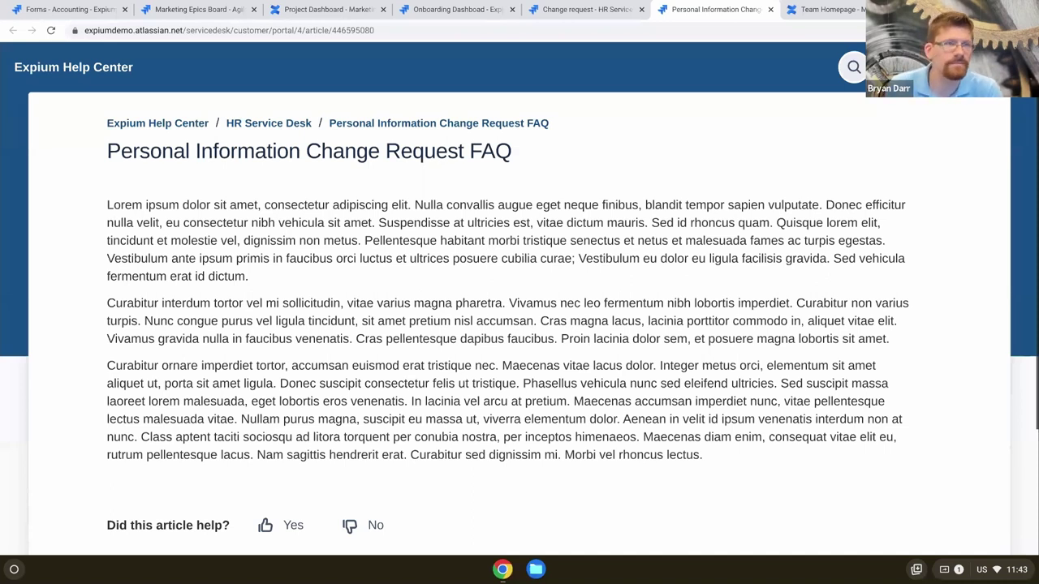
{"action": "key", "text": "alt+Tab"}
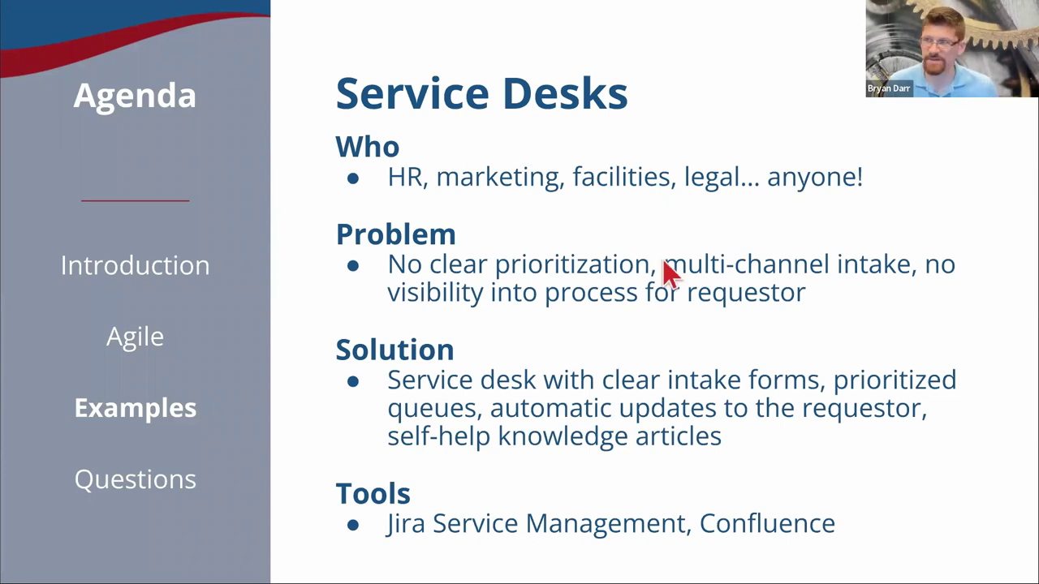
{"action": "key", "text": "Right"}
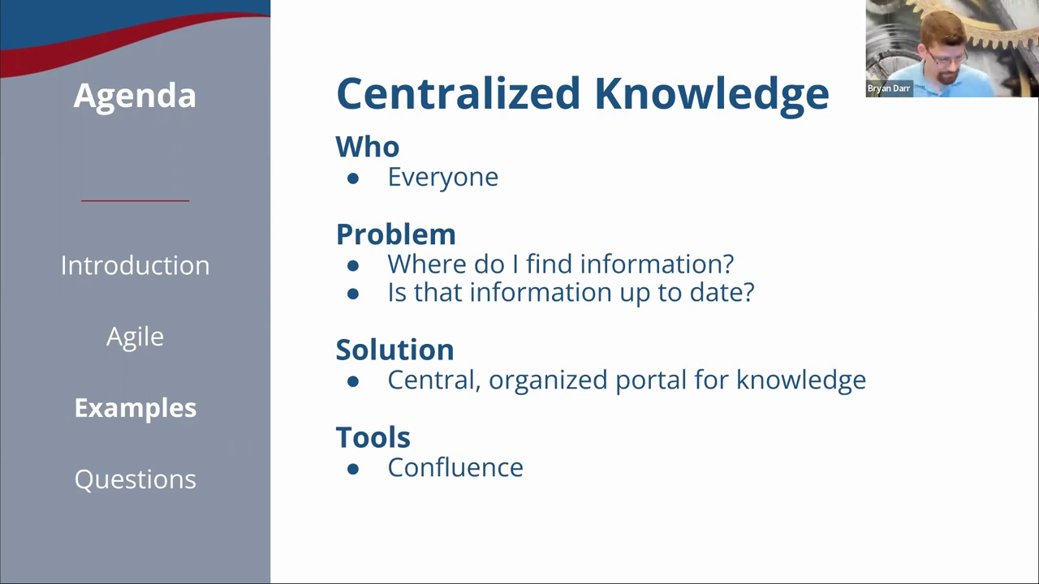
{"action": "key", "text": "alt+Tab"}
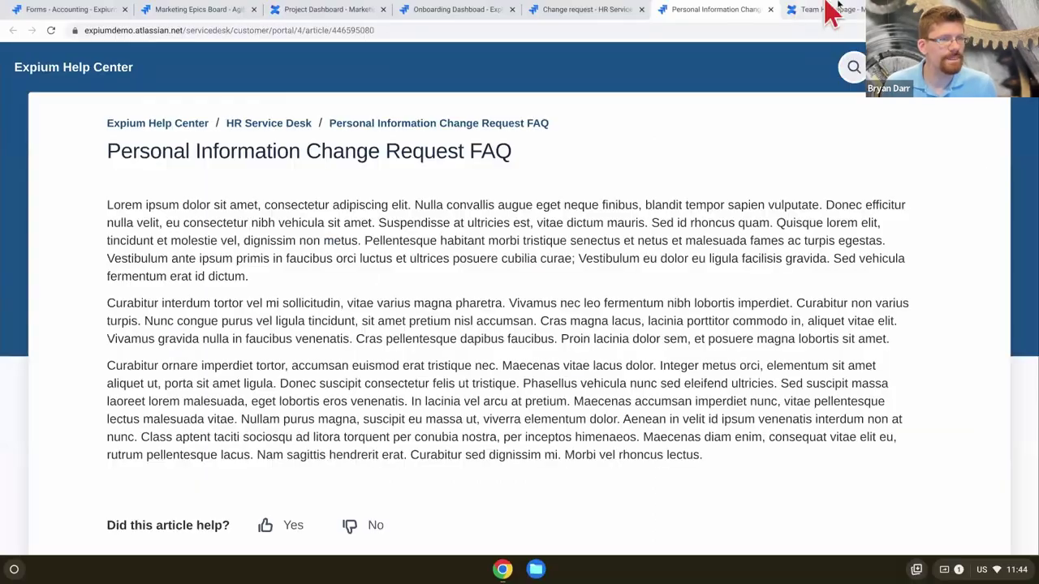
Open the Marketing space's Team Homepage in Confluence and review its About Marketing, Latest updates and Where to find us sections
{"action": "left_click", "coordinate": [824, 10]}
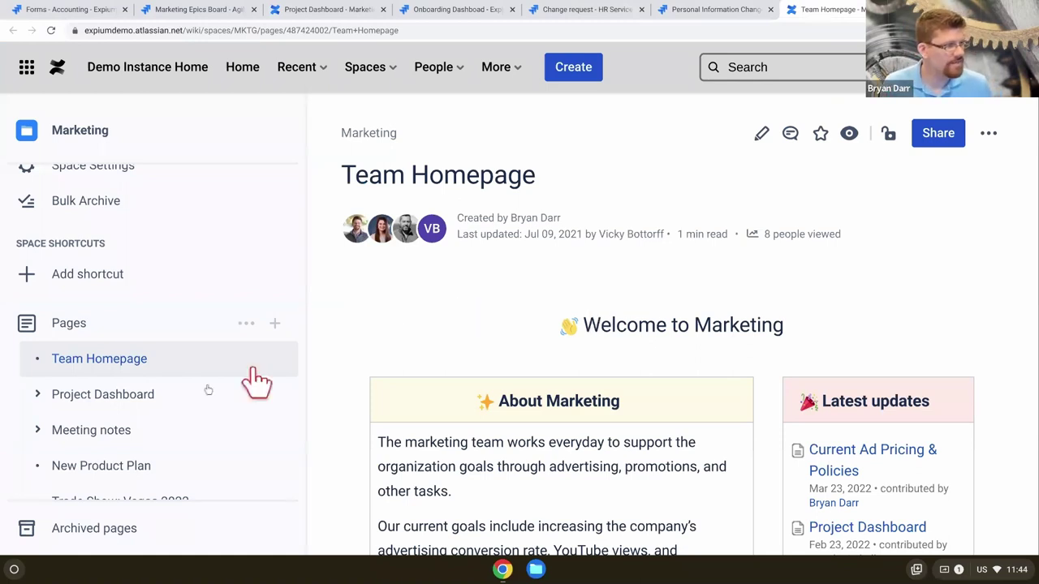
{"action": "mouse_move", "coordinate": [179, 398]}
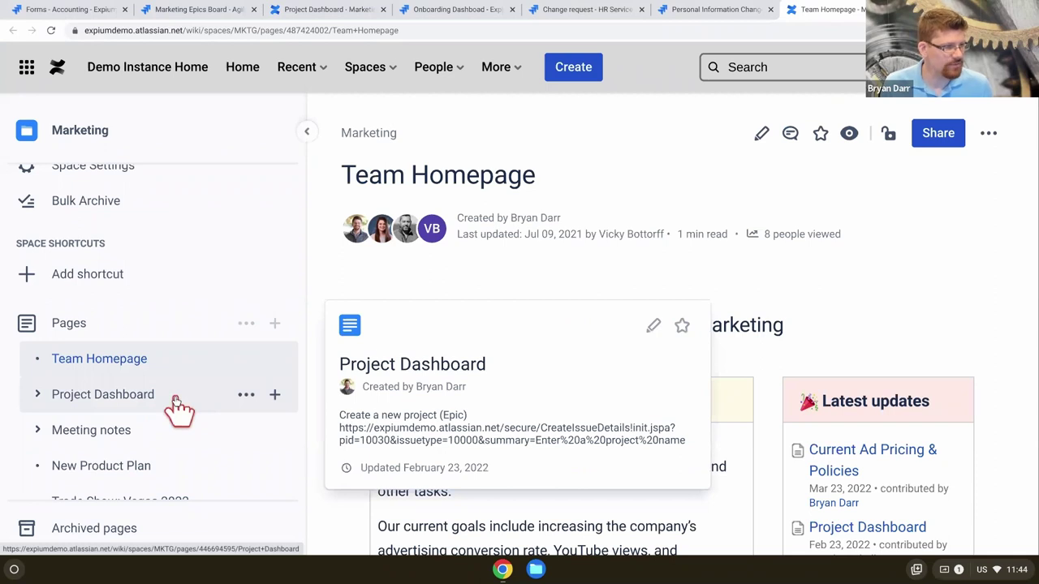
{"action": "mouse_move", "coordinate": [195, 370]}
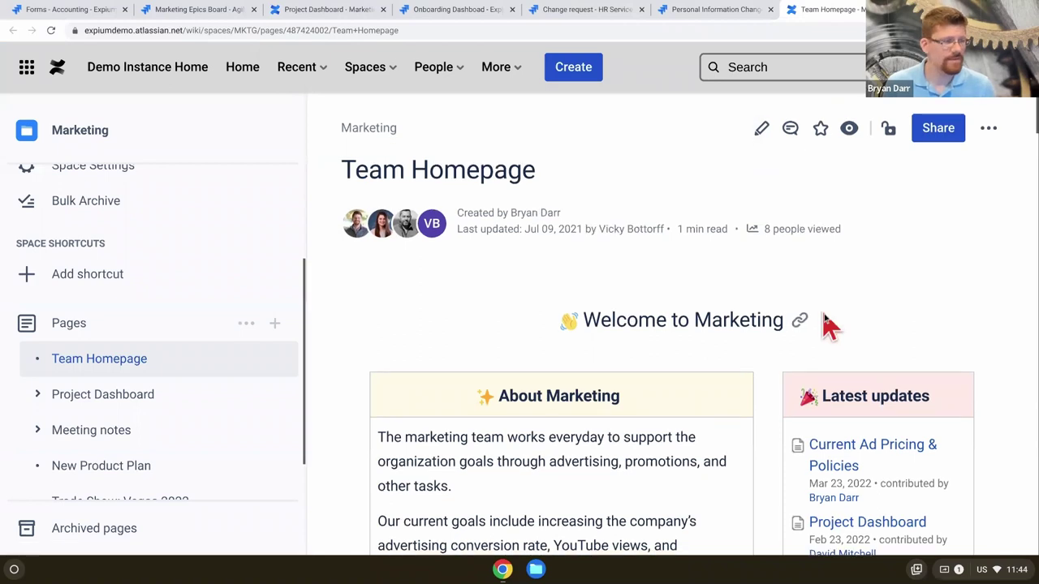
{"action": "scroll", "coordinate": [823, 324], "scroll_direction": "down", "scroll_amount": 3}
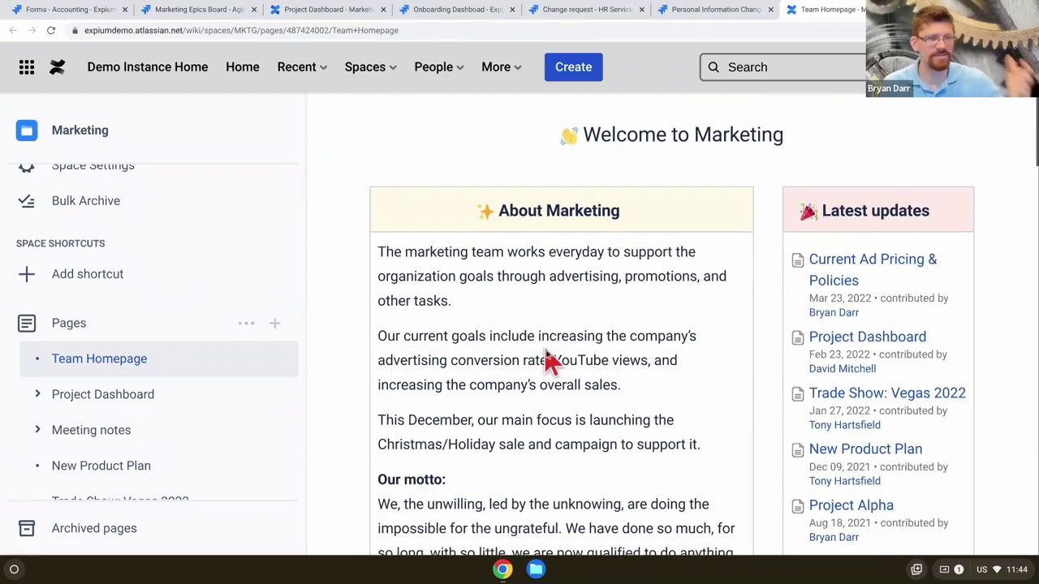
{"action": "scroll", "coordinate": [549, 364], "scroll_direction": "down", "scroll_amount": 2}
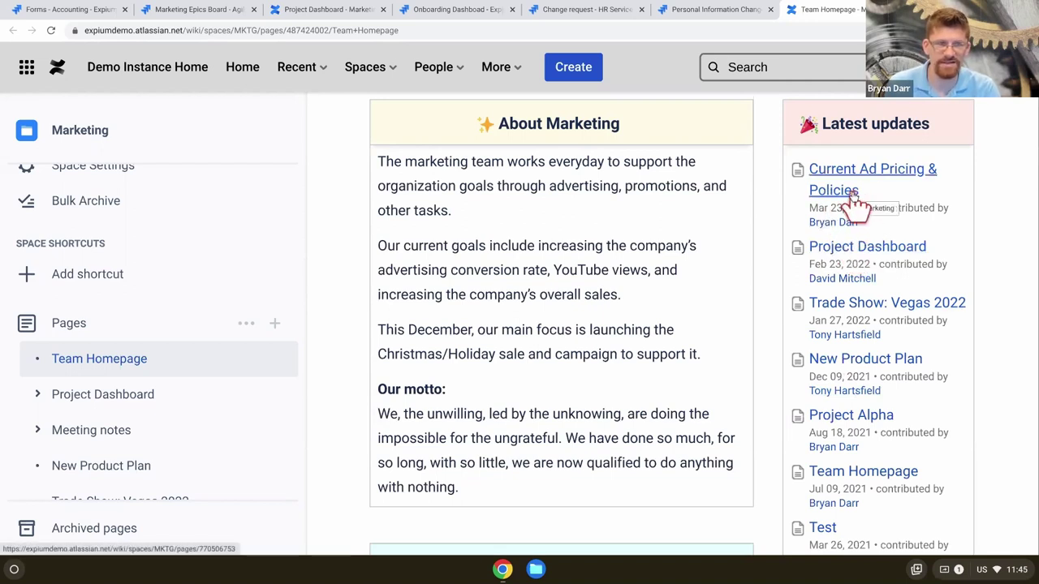
{"action": "scroll", "coordinate": [839, 234], "scroll_direction": "down", "scroll_amount": 5}
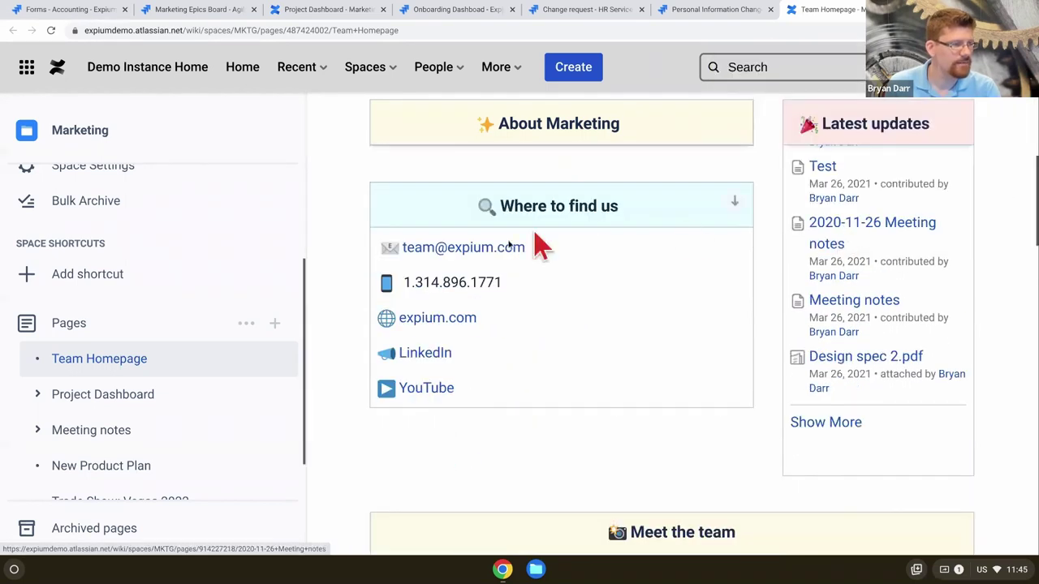
{"action": "scroll", "coordinate": [632, 305], "scroll_direction": "down", "scroll_amount": 2}
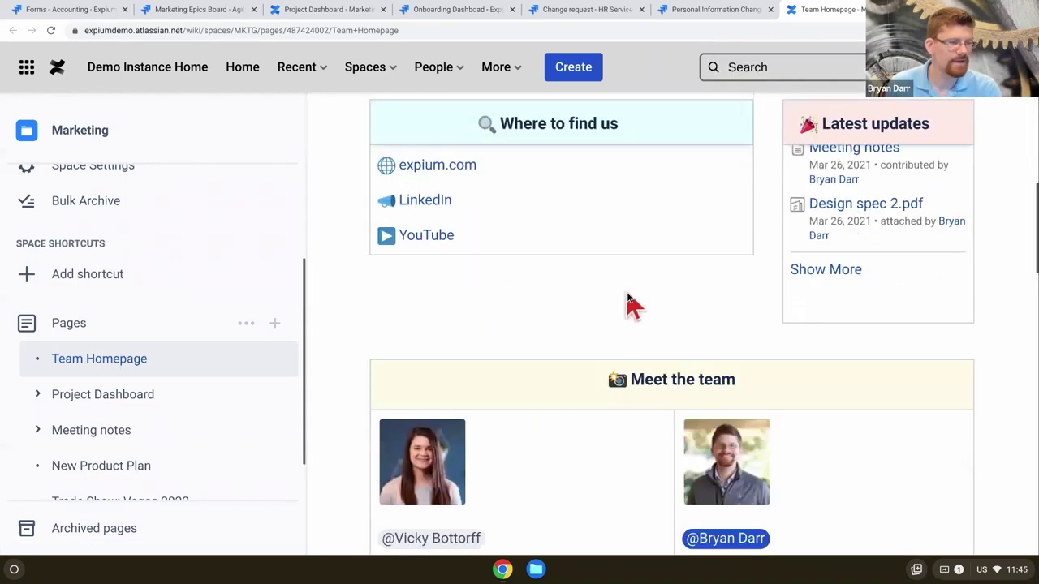
Examine the Team Homepage's Meet the team section, calendar and frequently used resources
{"action": "scroll", "coordinate": [631, 304], "scroll_direction": "down", "scroll_amount": 4}
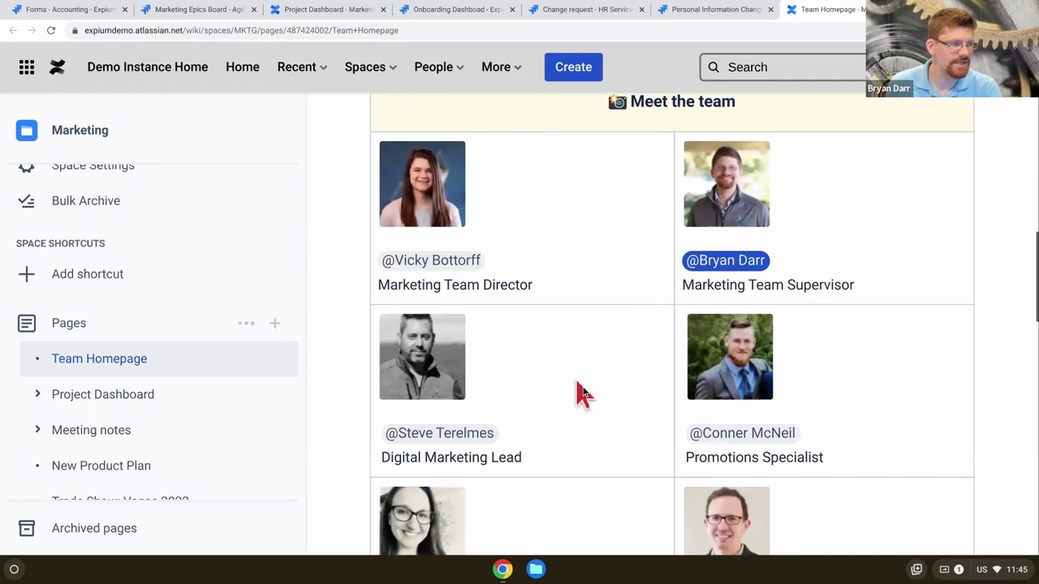
{"action": "scroll", "coordinate": [583, 394], "scroll_direction": "down", "scroll_amount": 7}
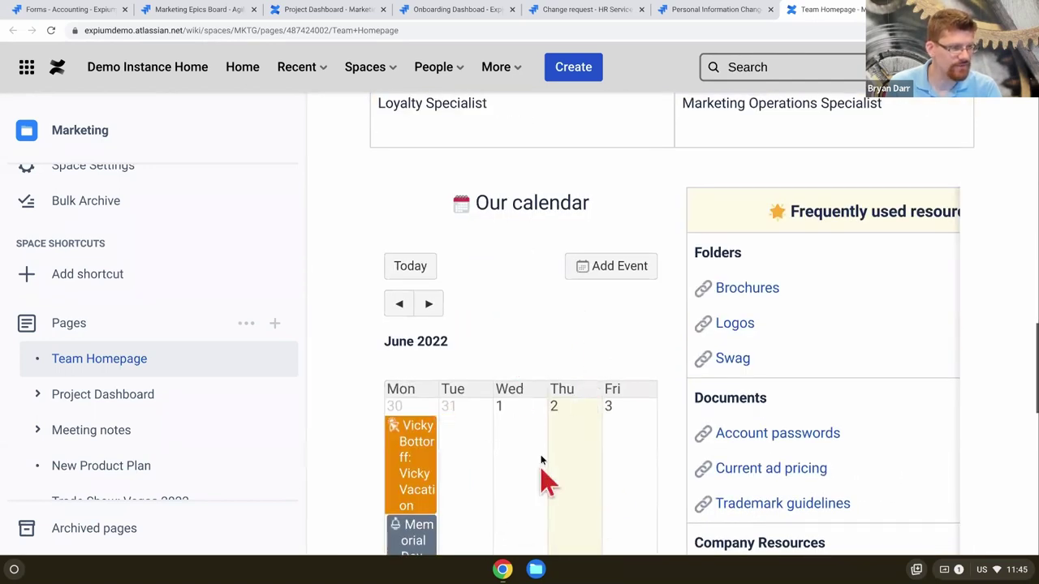
{"action": "scroll", "coordinate": [540, 454], "scroll_direction": "down", "scroll_amount": 3}
{"action": "scroll", "coordinate": [568, 438], "scroll_direction": "up", "scroll_amount": 2}
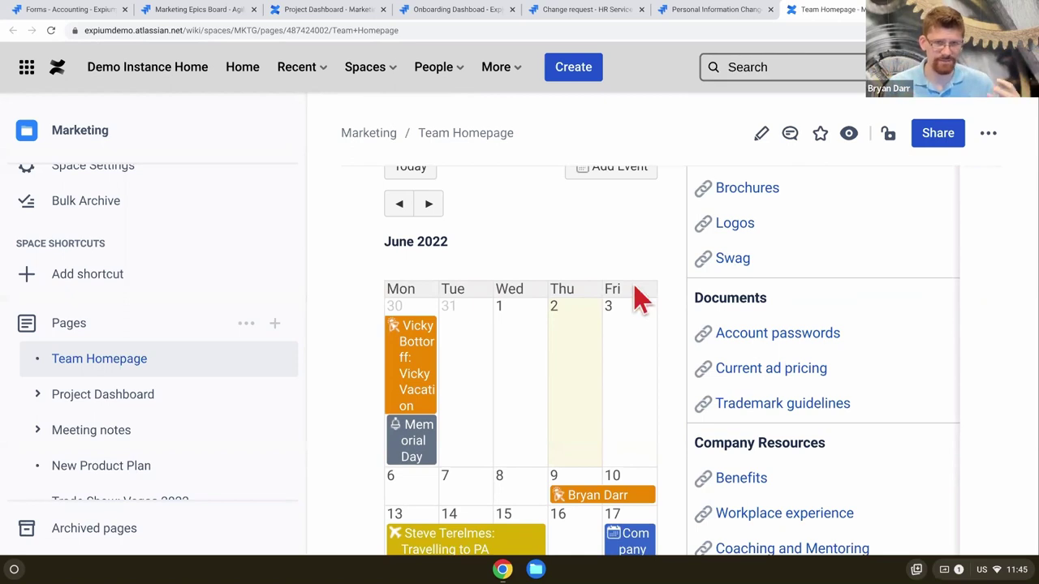
{"action": "scroll", "coordinate": [792, 286], "scroll_direction": "up", "scroll_amount": 3}
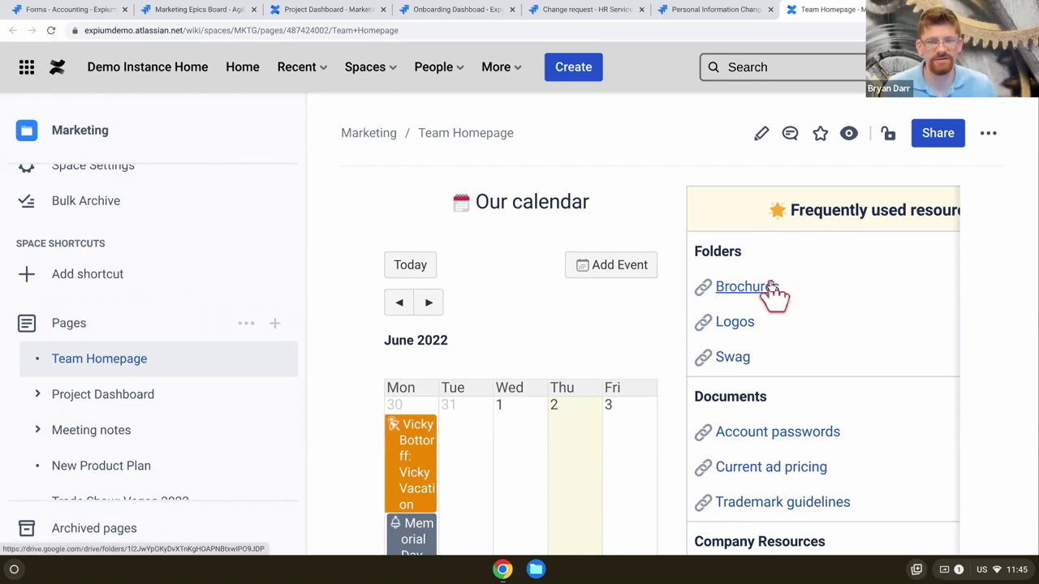
Check the Brochures folder and Account passwords links in the frequently used resources, returning to the Team Homepage after each
{"action": "scroll", "coordinate": [819, 354], "scroll_direction": "right", "scroll_amount": 3}
{"action": "scroll", "coordinate": [820, 353], "scroll_direction": "left", "scroll_amount": 3}
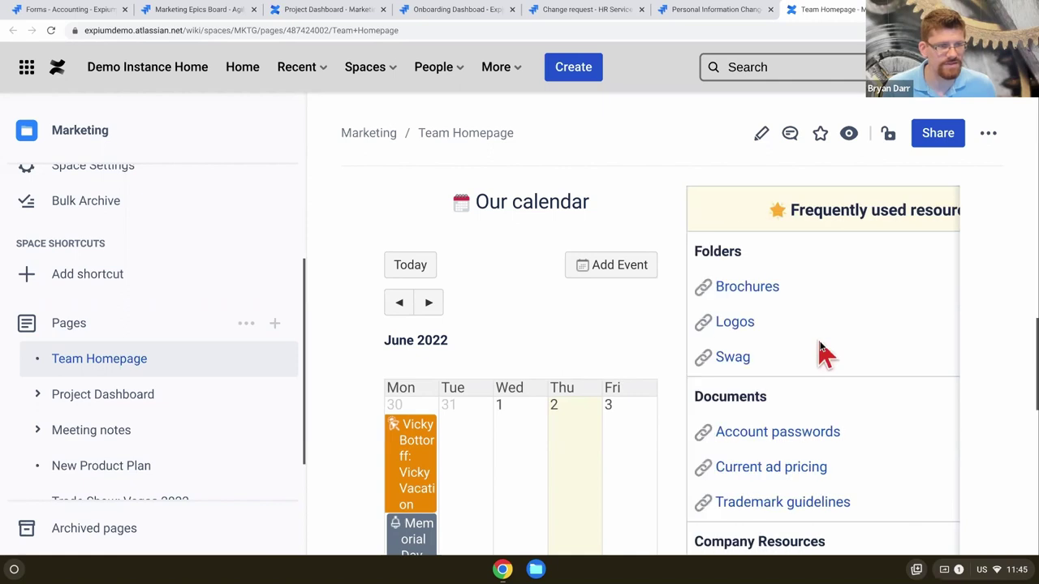
{"action": "left_click", "coordinate": [749, 289]}
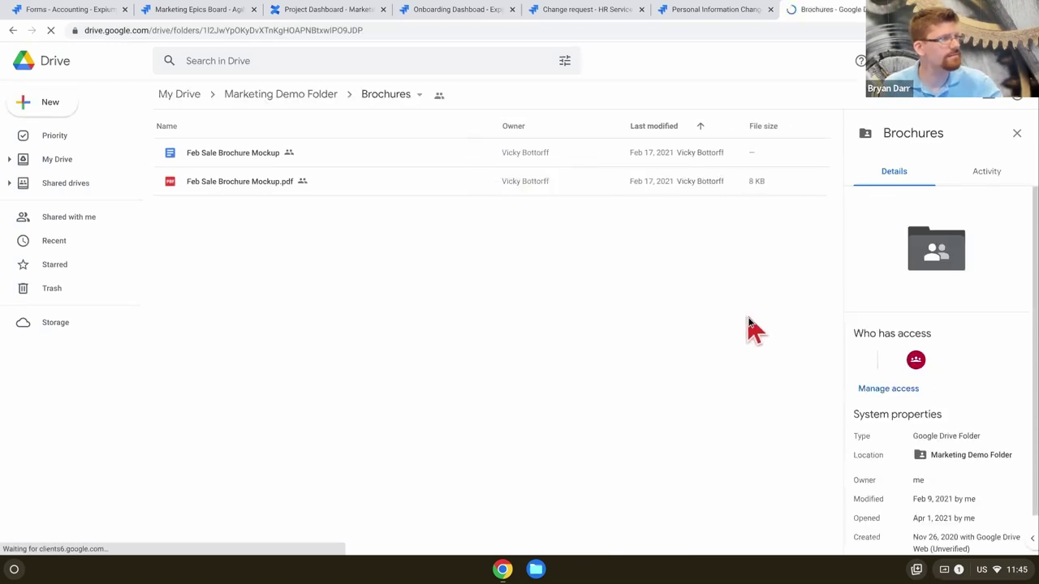
{"action": "key", "text": "alt+Left"}
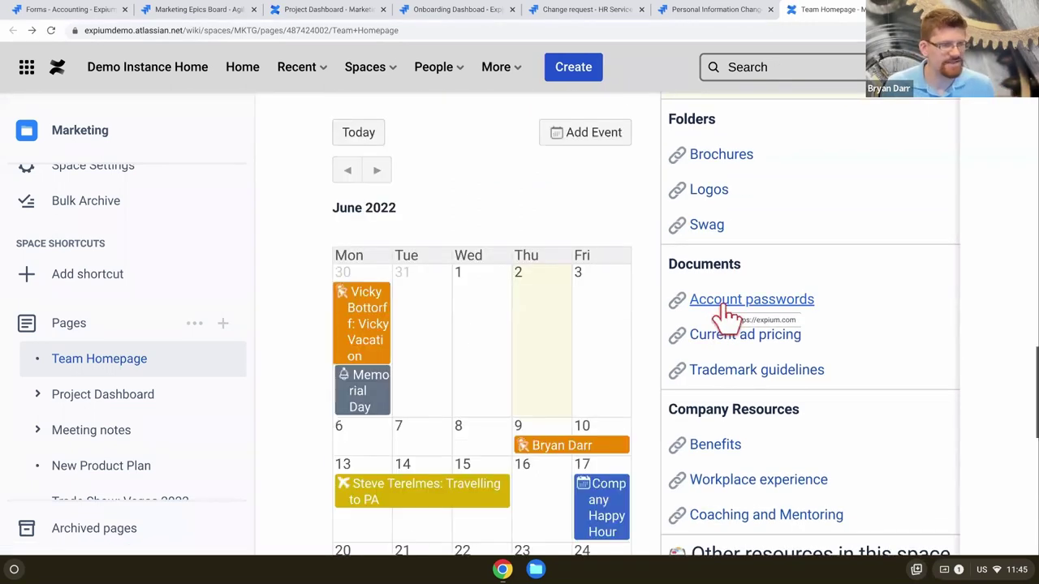
{"action": "left_click", "coordinate": [727, 312]}
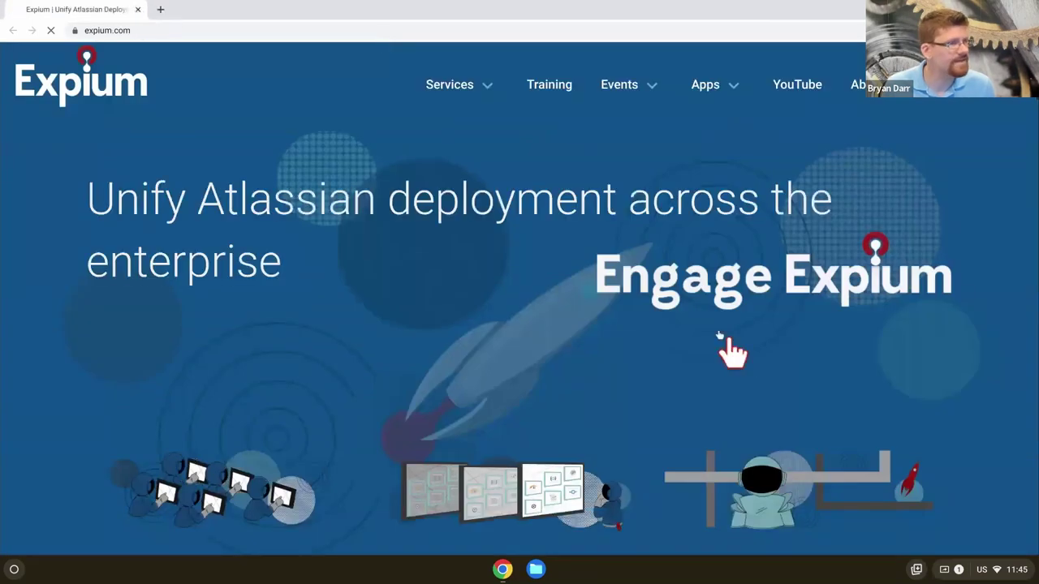
{"action": "key", "text": "ctrl+w"}
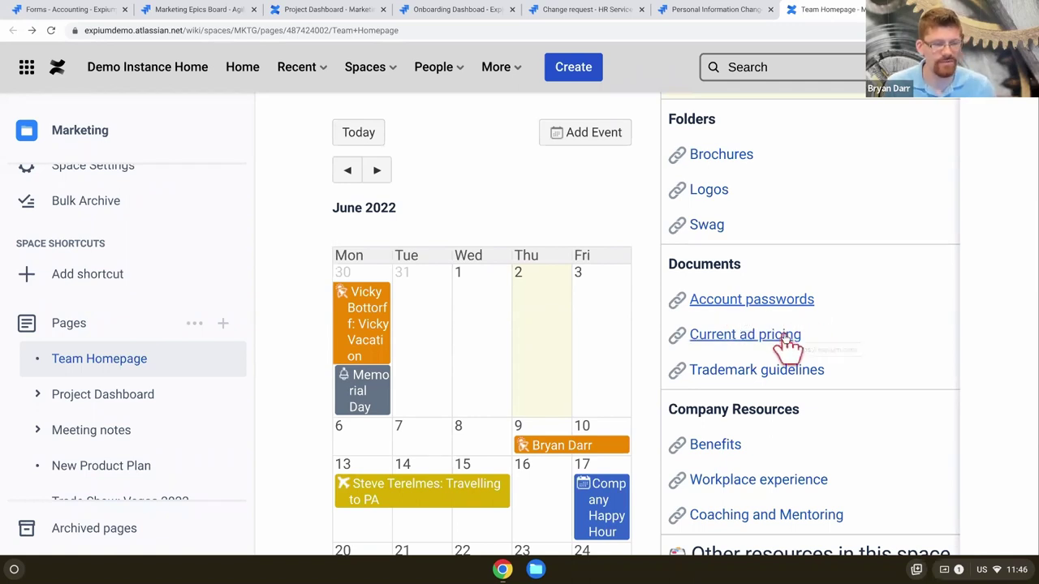
Review the Company Resources links, the search field under Other resources in this space, and the Team Calendar legend
{"action": "scroll", "coordinate": [812, 386], "scroll_direction": "down", "scroll_amount": 1}
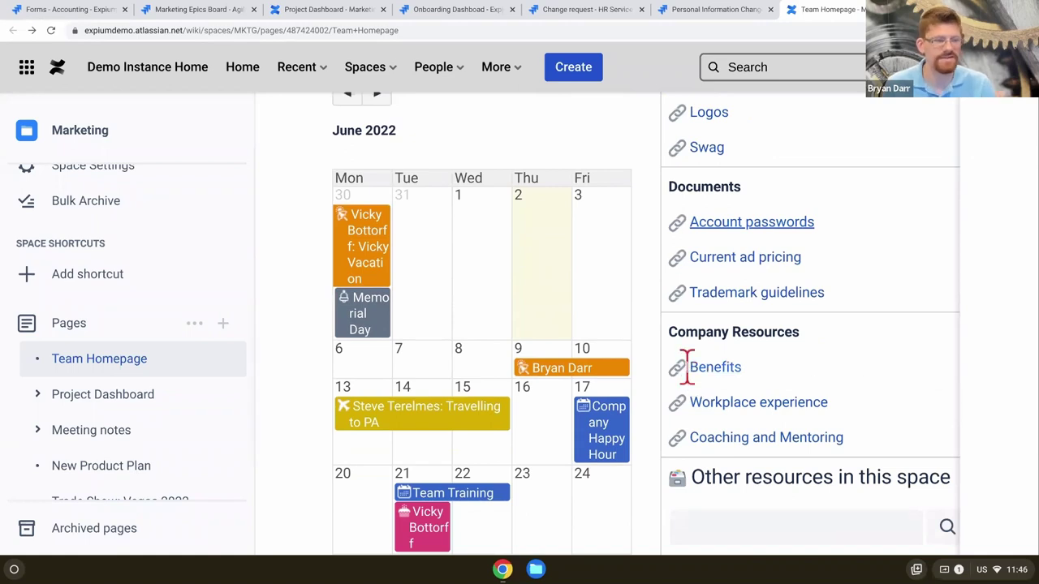
{"action": "scroll", "coordinate": [688, 367], "scroll_direction": "down", "scroll_amount": 3}
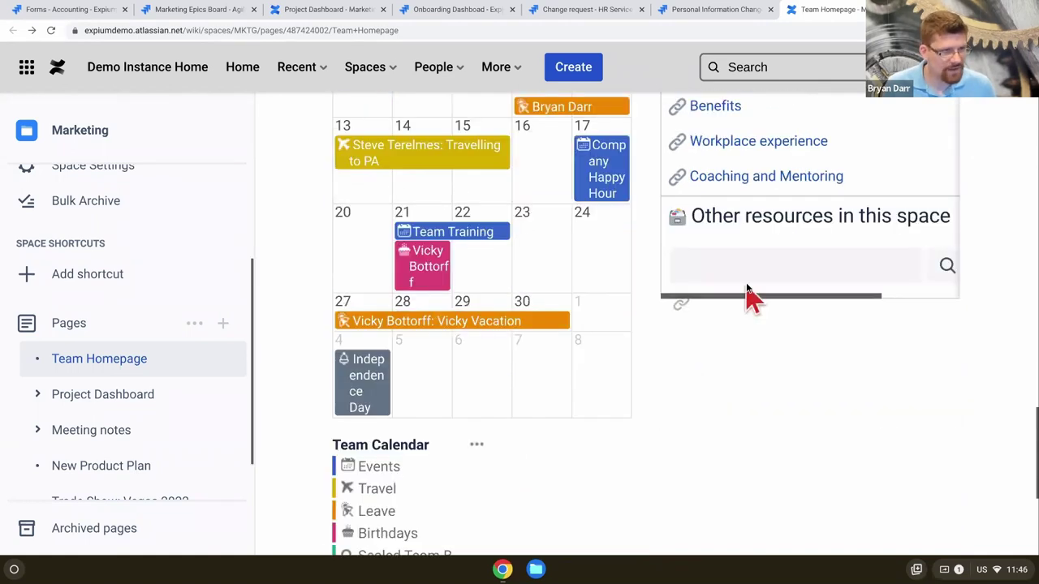
{"action": "left_click", "coordinate": [748, 276]}
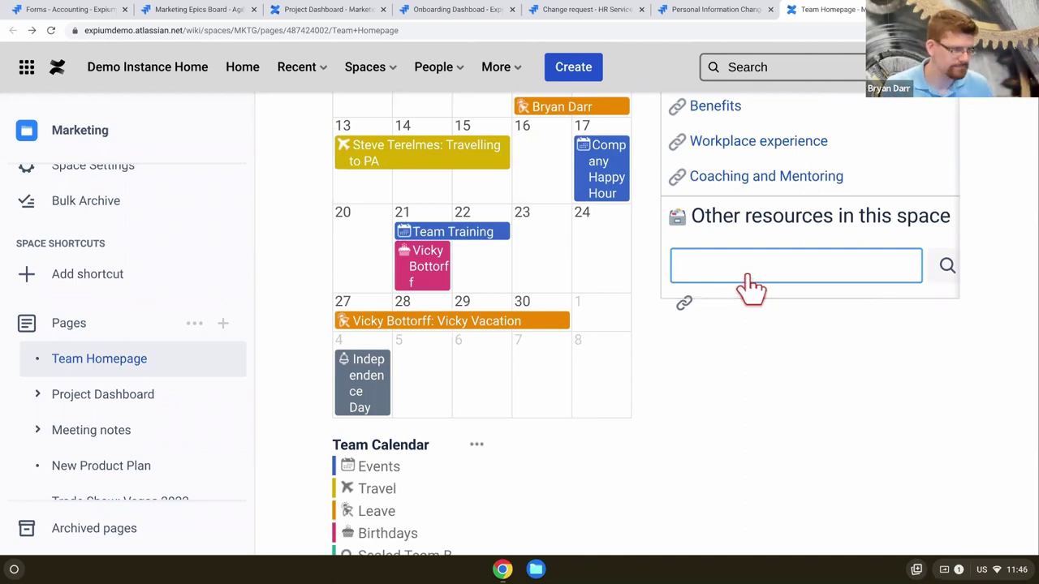
{"action": "scroll", "coordinate": [707, 522], "scroll_direction": "down", "scroll_amount": 4}
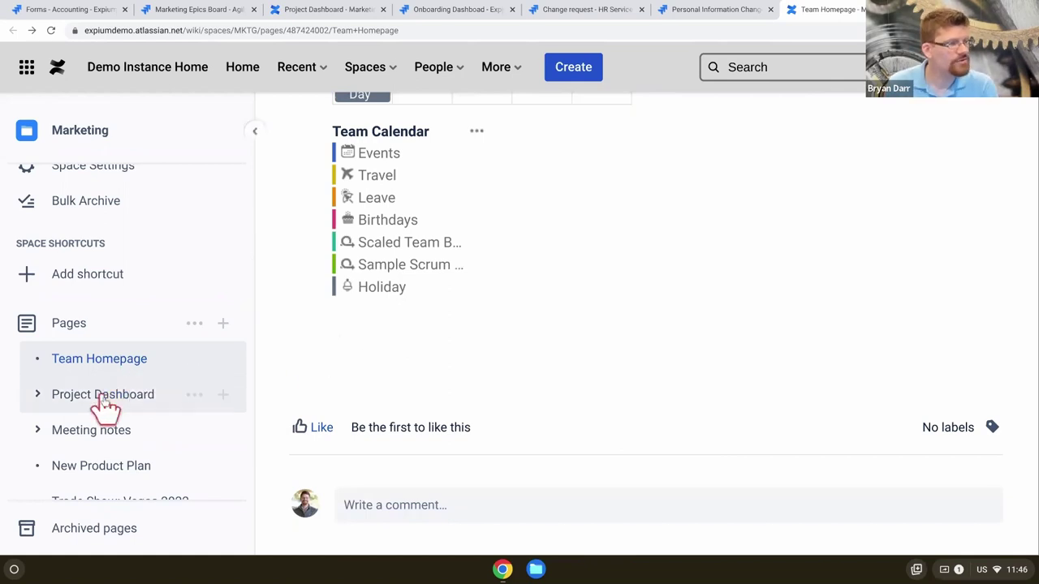
Open the Marketing space's Meeting notes page and review its incomplete tasks, decisions and list of all meeting notes
{"action": "mouse_move", "coordinate": [81, 392]}
{"action": "scroll", "coordinate": [85, 398], "scroll_direction": "down", "scroll_amount": 1}
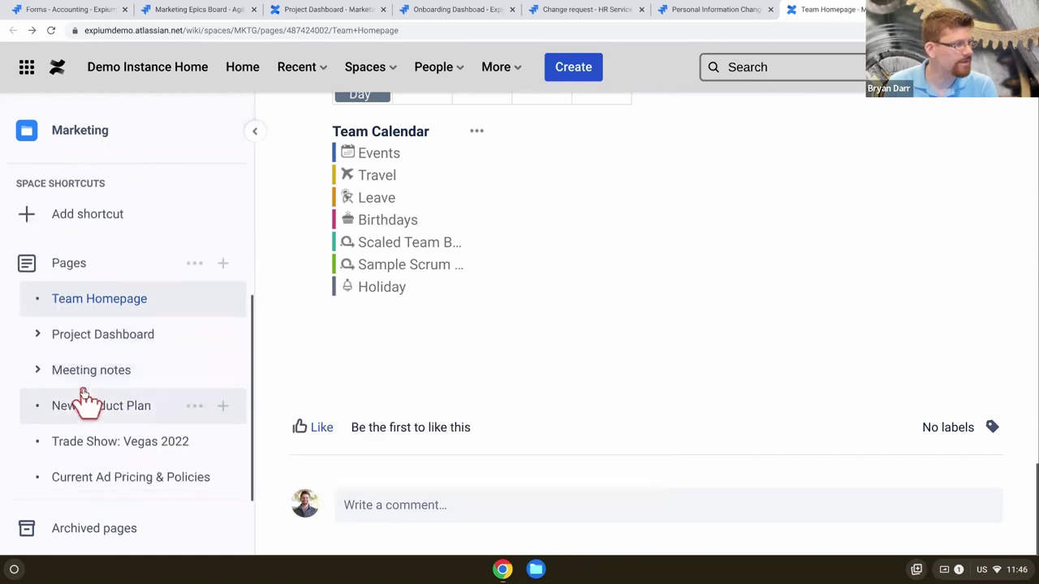
{"action": "mouse_move", "coordinate": [114, 418]}
{"action": "left_click", "coordinate": [96, 369]}
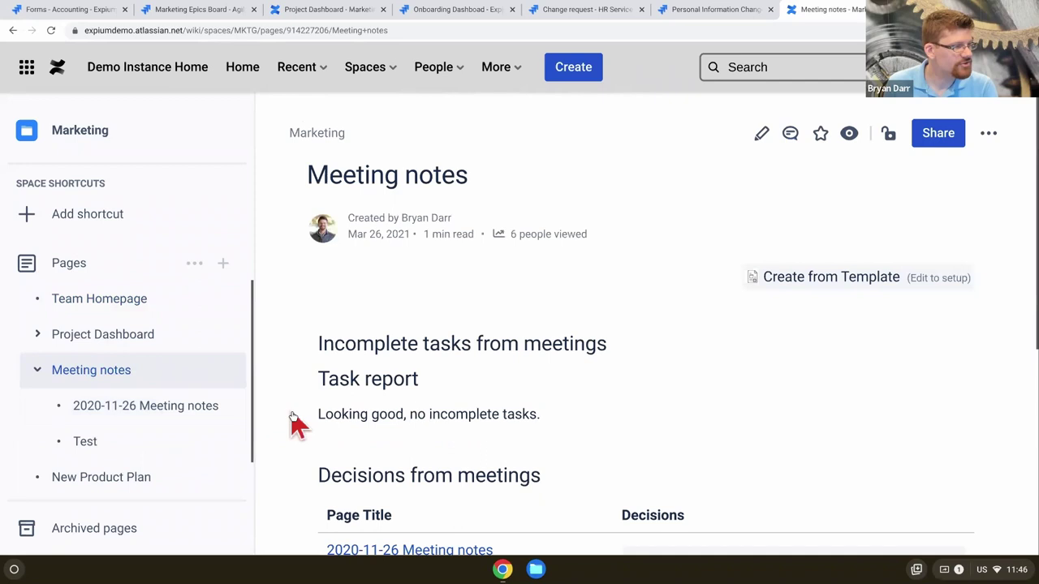
{"action": "mouse_move", "coordinate": [162, 406]}
{"action": "scroll", "coordinate": [418, 410], "scroll_direction": "down", "scroll_amount": 3}
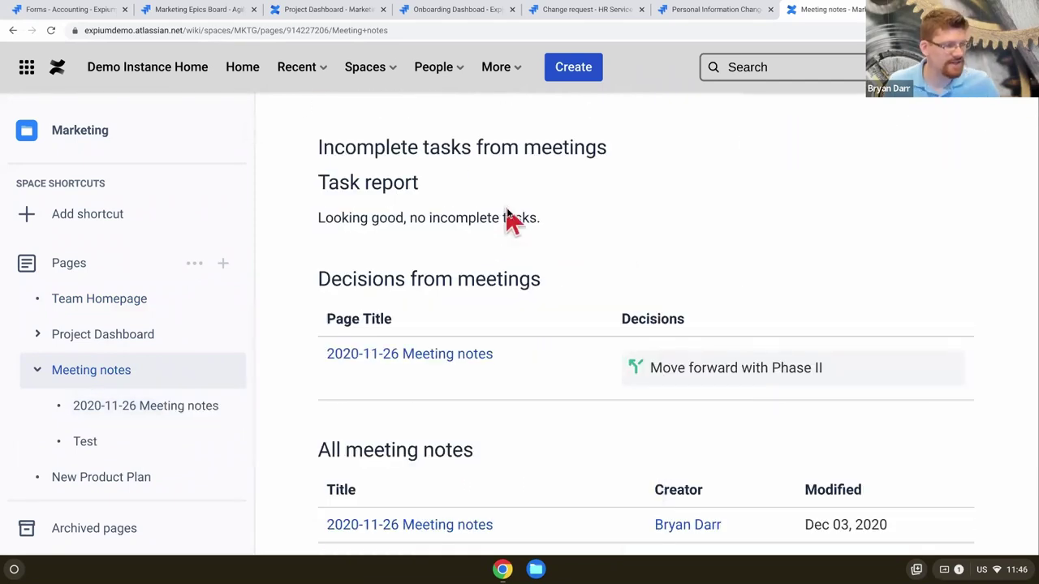
{"action": "scroll", "coordinate": [511, 221], "scroll_direction": "down", "scroll_amount": 2}
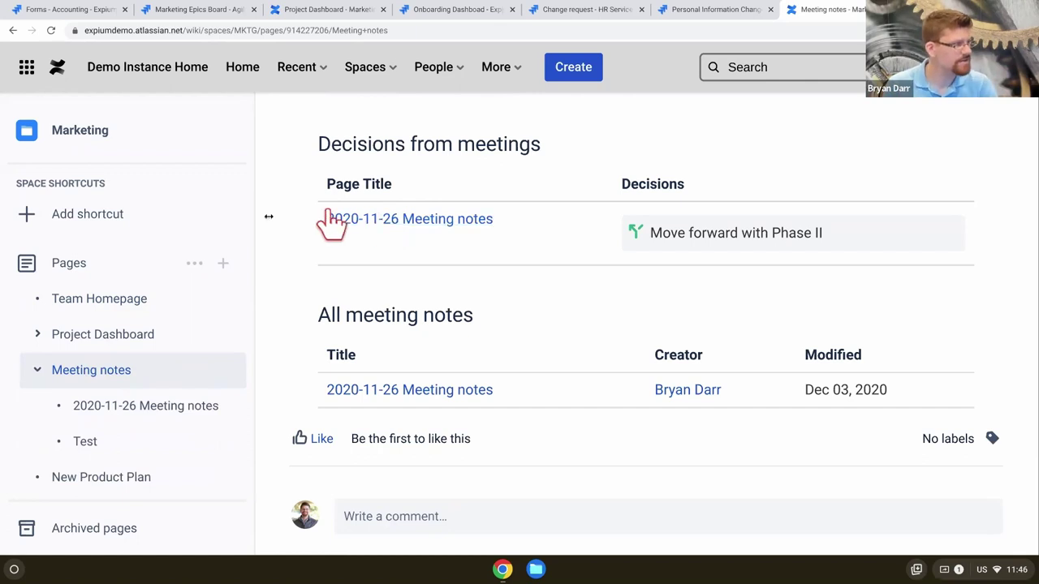
{"action": "mouse_move", "coordinate": [127, 371]}
{"action": "scroll", "coordinate": [540, 341], "scroll_direction": "up", "scroll_amount": 2}
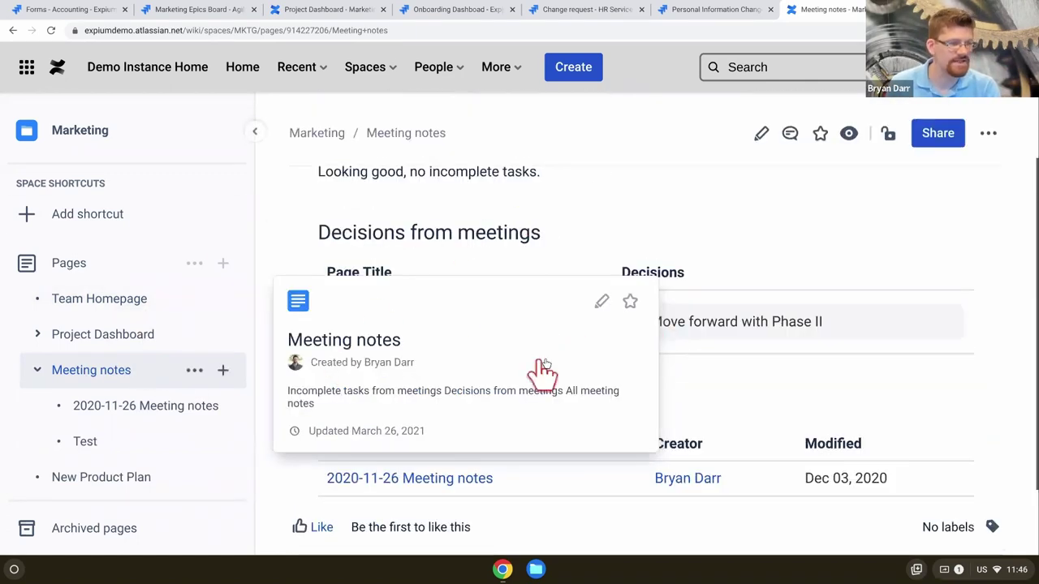
Open the New Product Plan page and view the embedded Miro Marketing Demo Board
{"action": "scroll", "coordinate": [140, 486], "scroll_direction": "down", "scroll_amount": 1}
{"action": "scroll", "coordinate": [140, 485], "scroll_direction": "down", "scroll_amount": 1}
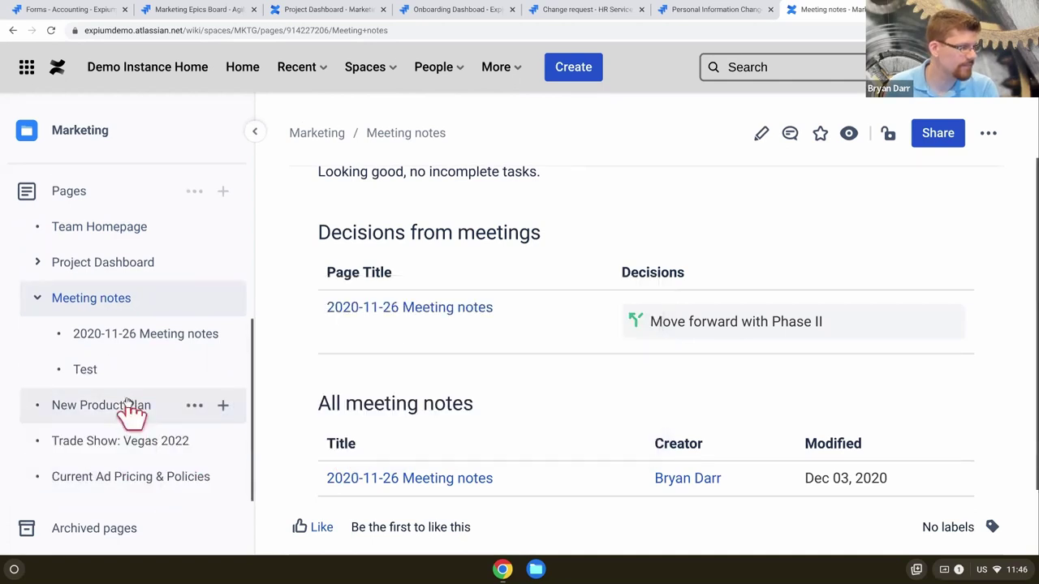
{"action": "mouse_move", "coordinate": [130, 410]}
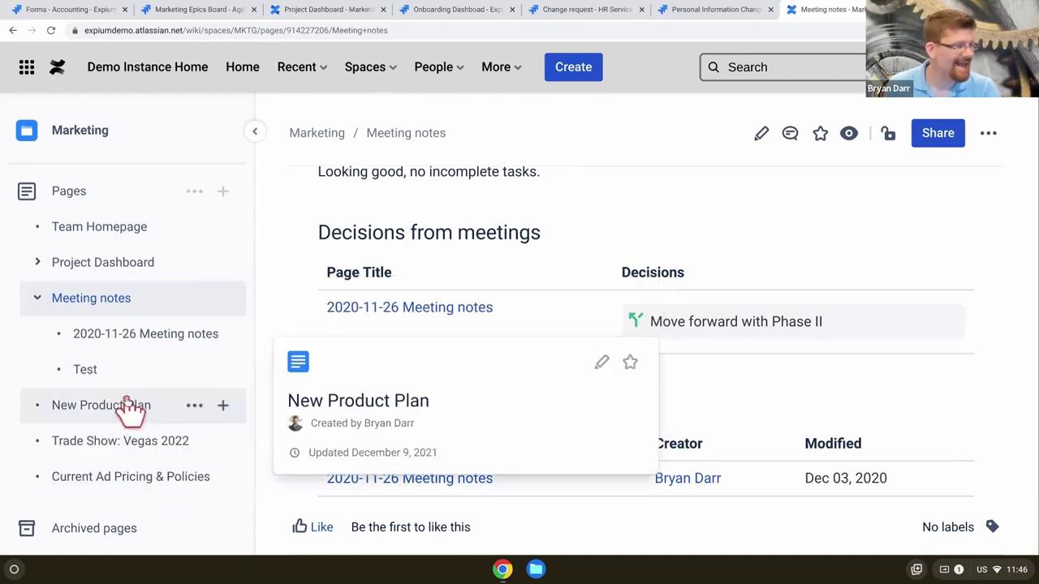
{"action": "left_click", "coordinate": [130, 410]}
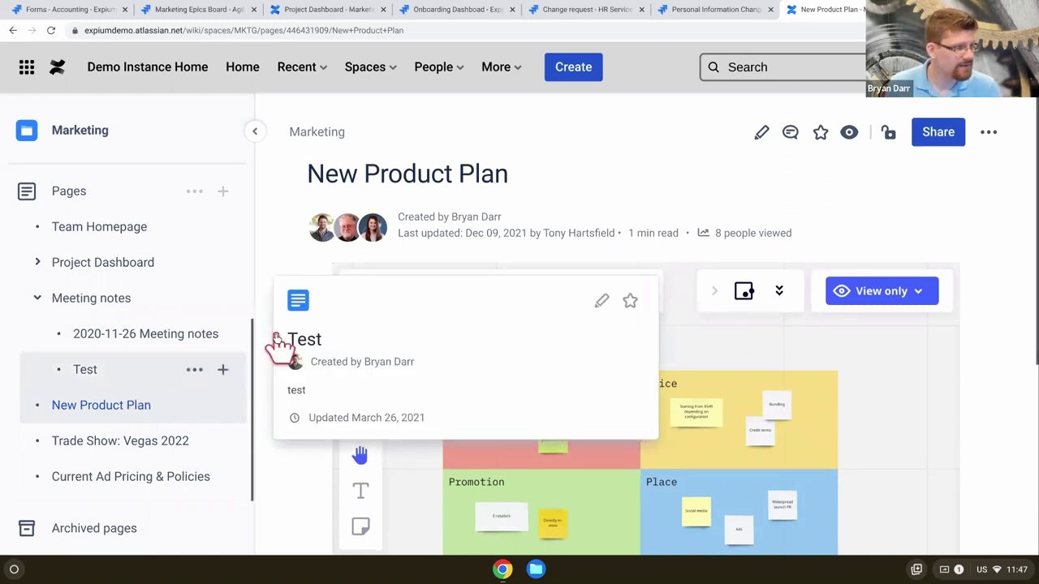
{"action": "scroll", "coordinate": [278, 343], "scroll_direction": "down", "scroll_amount": 1}
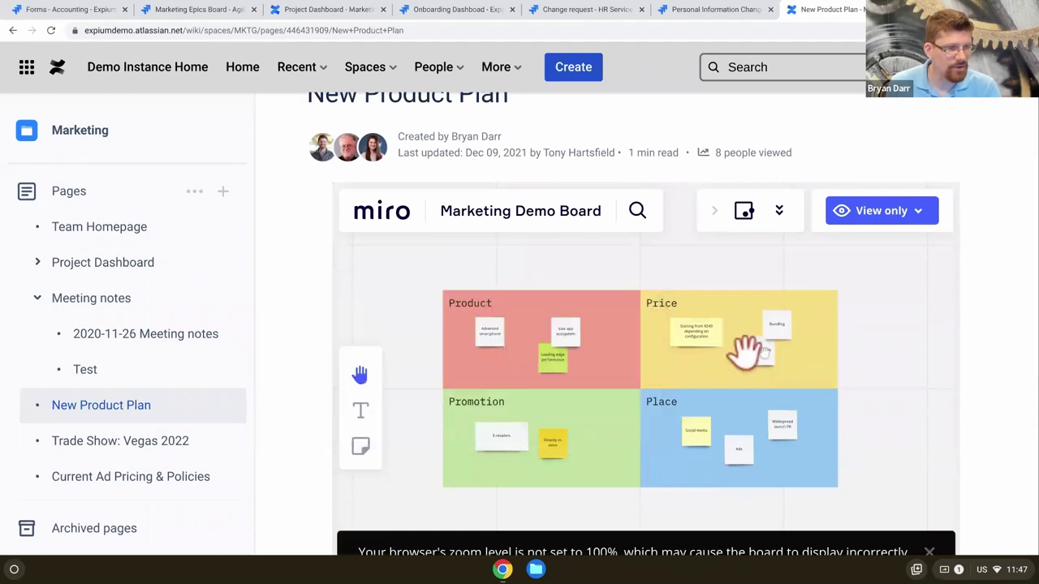
{"action": "scroll", "coordinate": [655, 341], "scroll_direction": "left", "scroll_amount": 1}
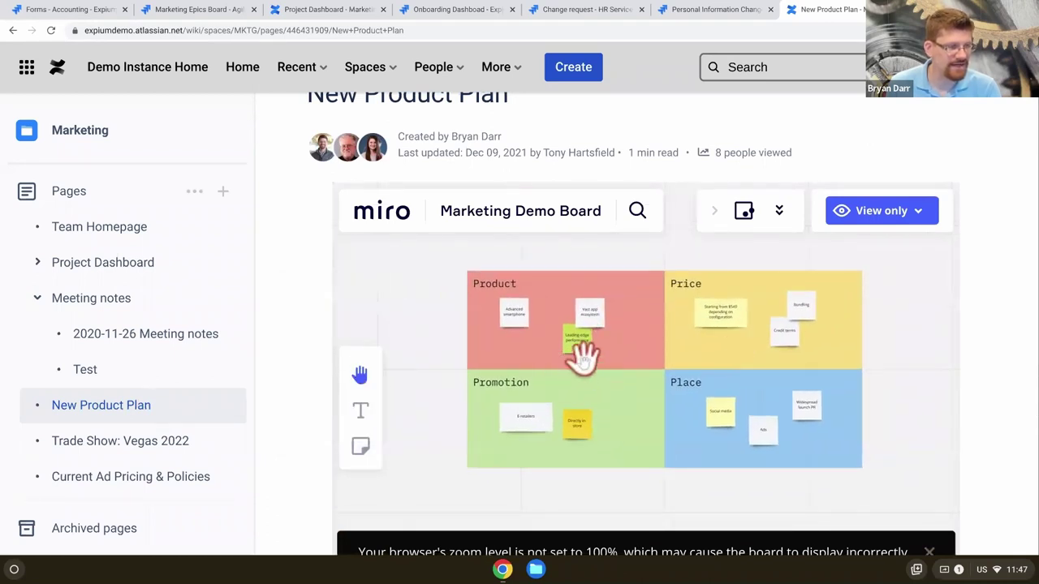
Select the app ecosystem note in the Miro board's Product quadrant and check the board's View only access details
{"action": "left_click", "coordinate": [591, 323]}
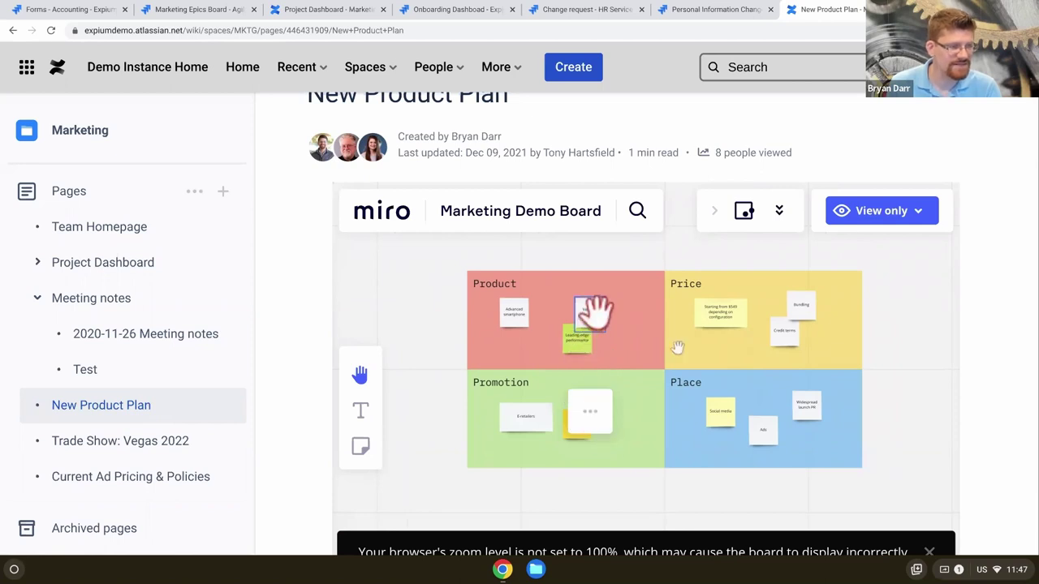
{"action": "left_click", "coordinate": [873, 213]}
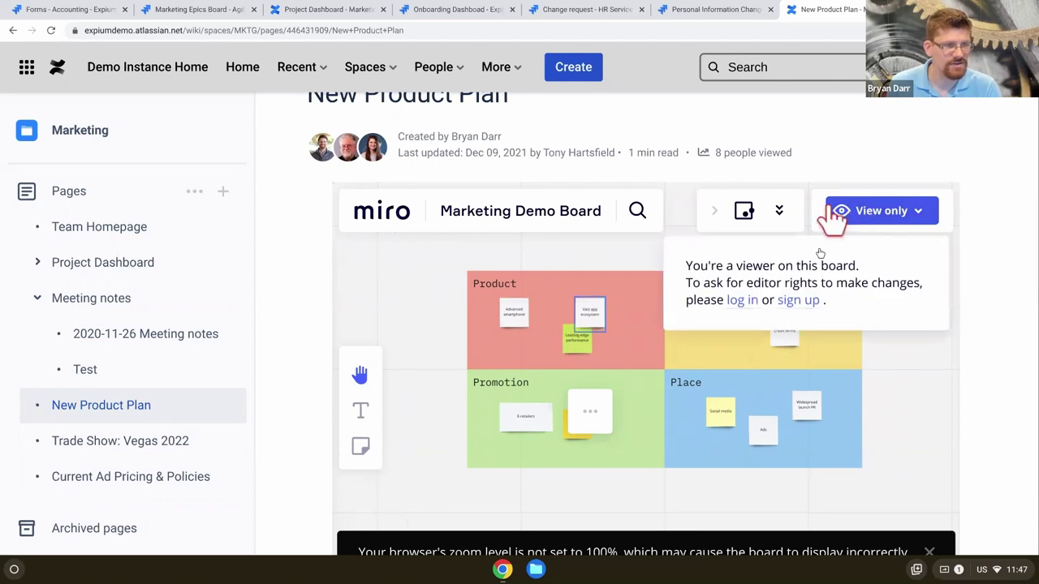
{"action": "left_click", "coordinate": [844, 418]}
{"action": "mouse_move", "coordinate": [737, 383]}
{"action": "left_mouse_down"}
{"action": "mouse_move", "coordinate": [510, 317]}
{"action": "mouse_move", "coordinate": [679, 471]}
{"action": "mouse_move", "coordinate": [720, 349]}
{"action": "mouse_move", "coordinate": [728, 422]}
{"action": "mouse_move", "coordinate": [761, 417]}
{"action": "mouse_move", "coordinate": [747, 398]}
{"action": "left_mouse_up"}
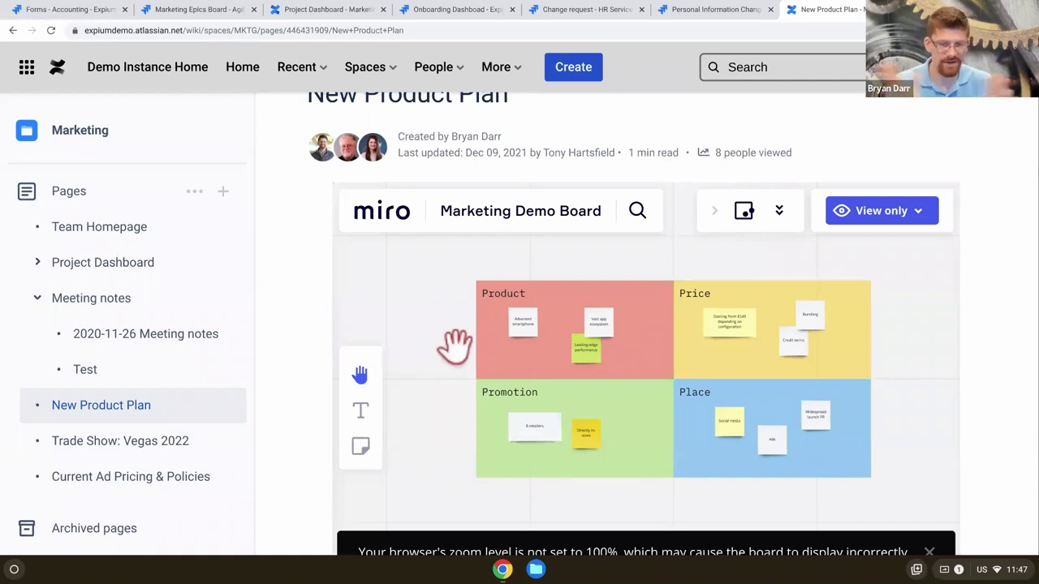
Open the Trade Show: Vegas 2022 page and view the Order uniforms card on its embedded Trello board, closing it when finished
{"action": "left_click", "coordinate": [143, 443]}
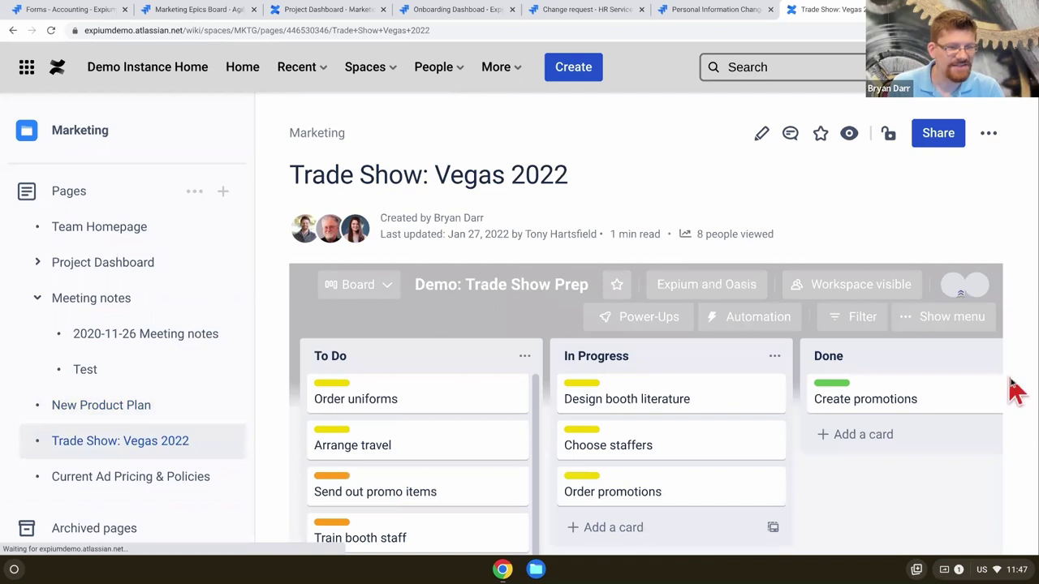
{"action": "scroll", "coordinate": [1015, 390], "scroll_direction": "down", "scroll_amount": 3}
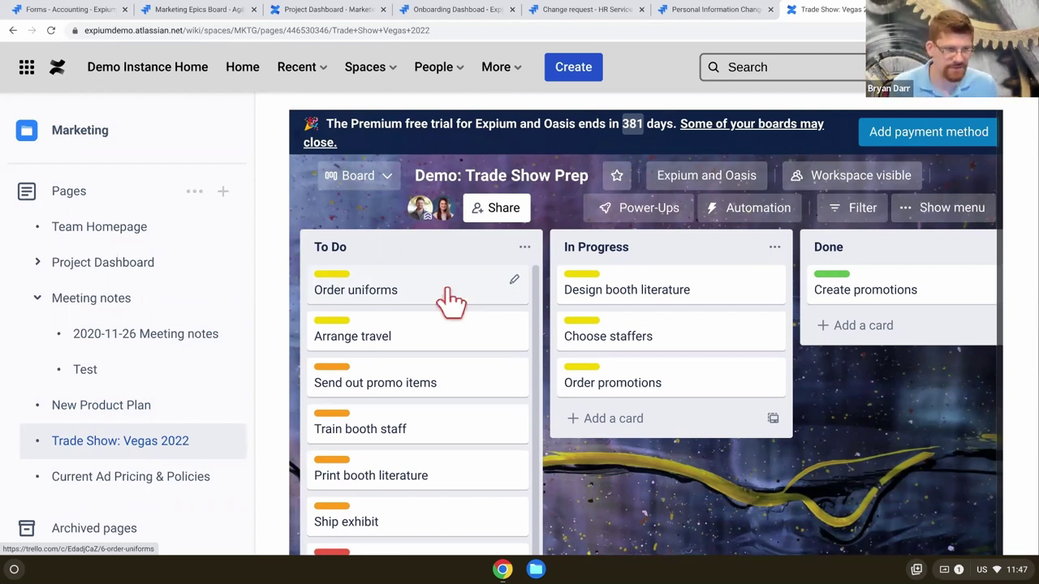
{"action": "left_click", "coordinate": [382, 292]}
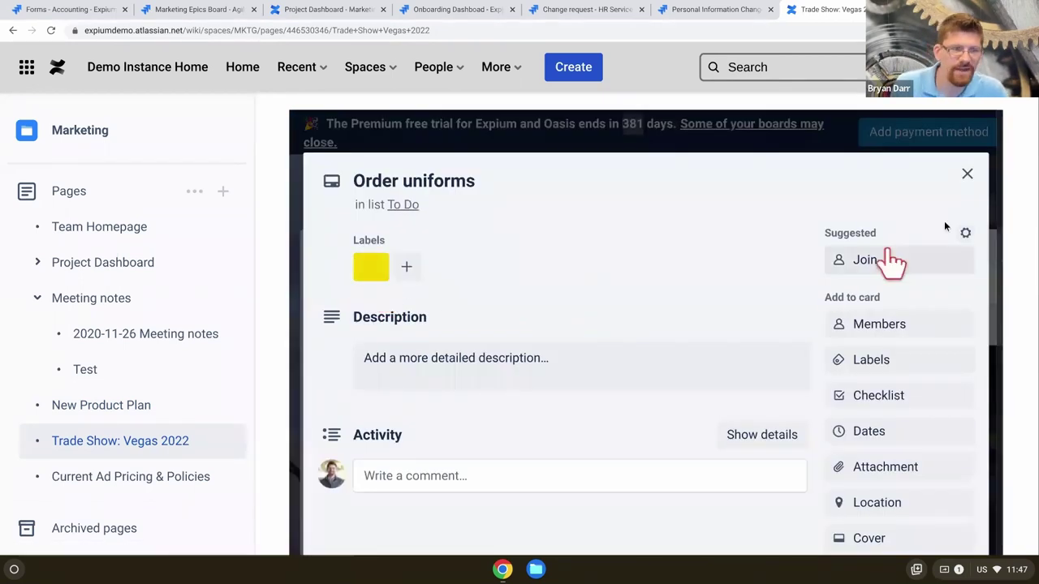
{"action": "left_click", "coordinate": [967, 175]}
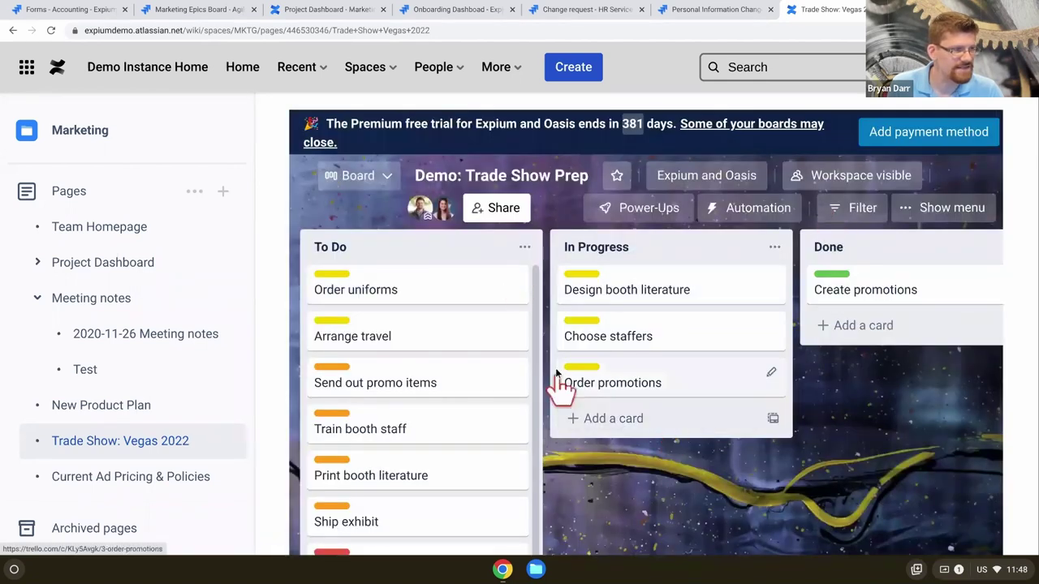
{"action": "mouse_move", "coordinate": [482, 297]}
{"action": "left_mouse_down"}
{"action": "mouse_move", "coordinate": [598, 301]}
{"action": "mouse_move", "coordinate": [779, 288]}
{"action": "mouse_move", "coordinate": [790, 276]}
{"action": "mouse_move", "coordinate": [540, 267]}
{"action": "mouse_move", "coordinate": [495, 296]}
{"action": "left_mouse_up"}
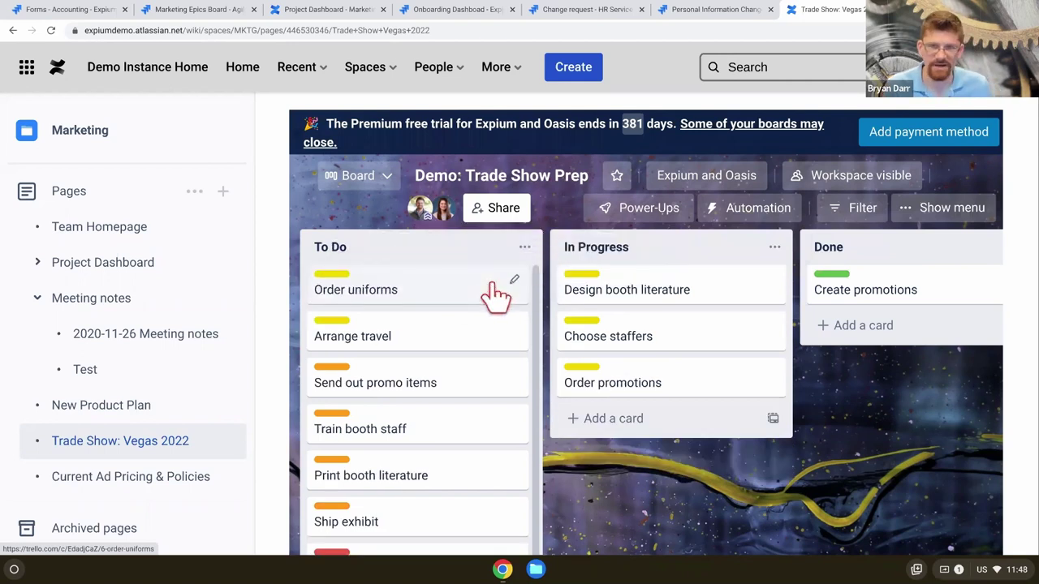
Open the Current Ad Pricing & Policies page and examine its embedded Ad policy document and ad pricing spreadsheet, including the Pivot Table sheet
{"action": "left_click", "coordinate": [105, 479]}
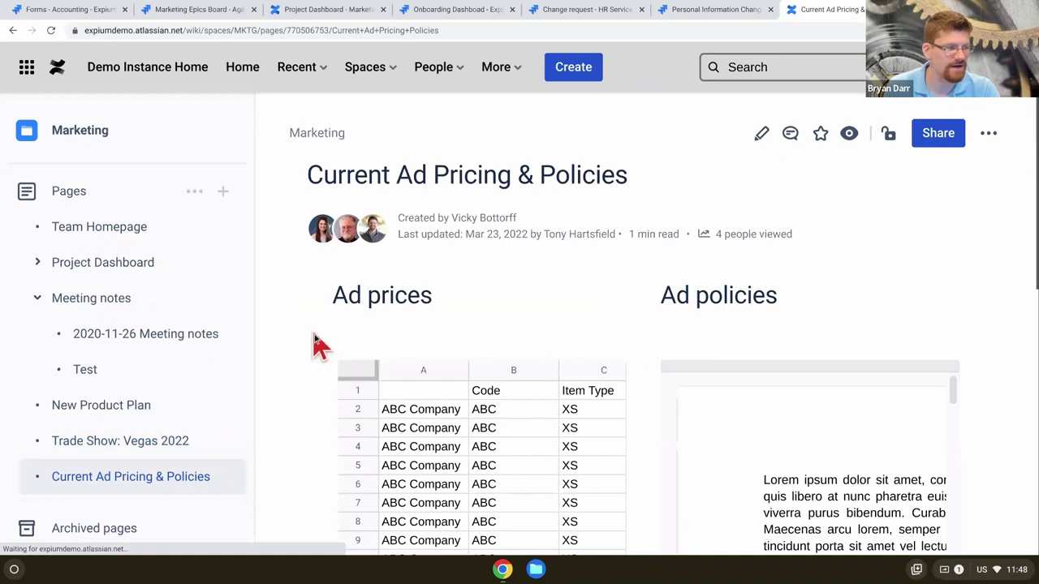
{"action": "scroll", "coordinate": [320, 343], "scroll_direction": "down", "scroll_amount": 3}
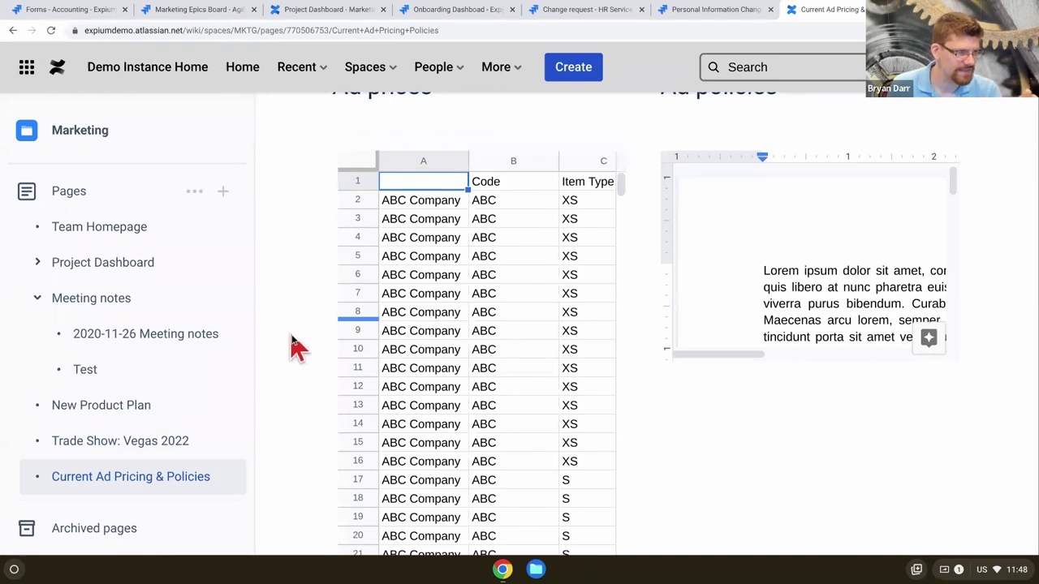
{"action": "scroll", "coordinate": [598, 371], "scroll_direction": "up", "scroll_amount": 3}
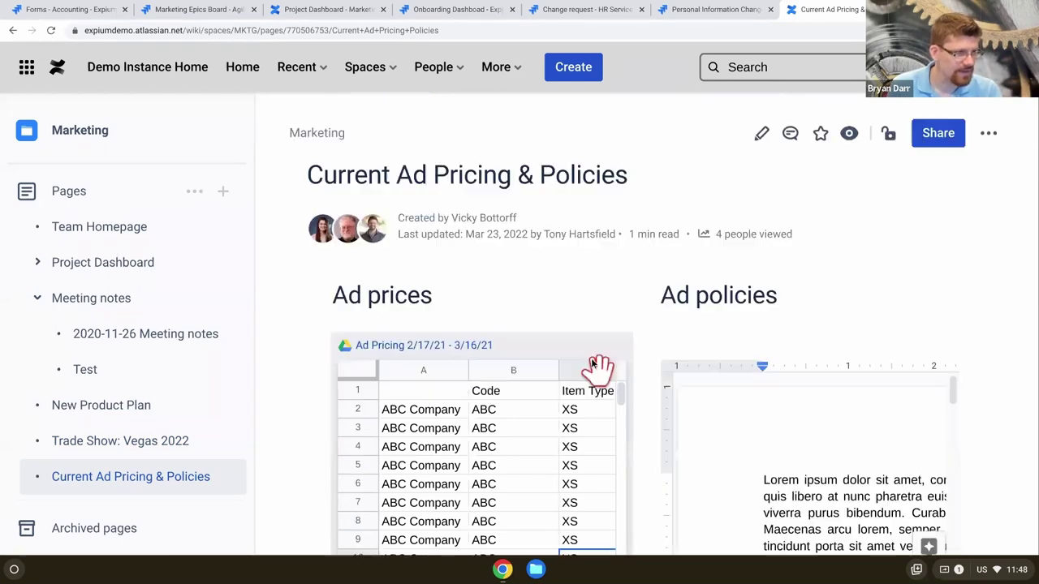
{"action": "scroll", "coordinate": [814, 491], "scroll_direction": "down", "scroll_amount": 5}
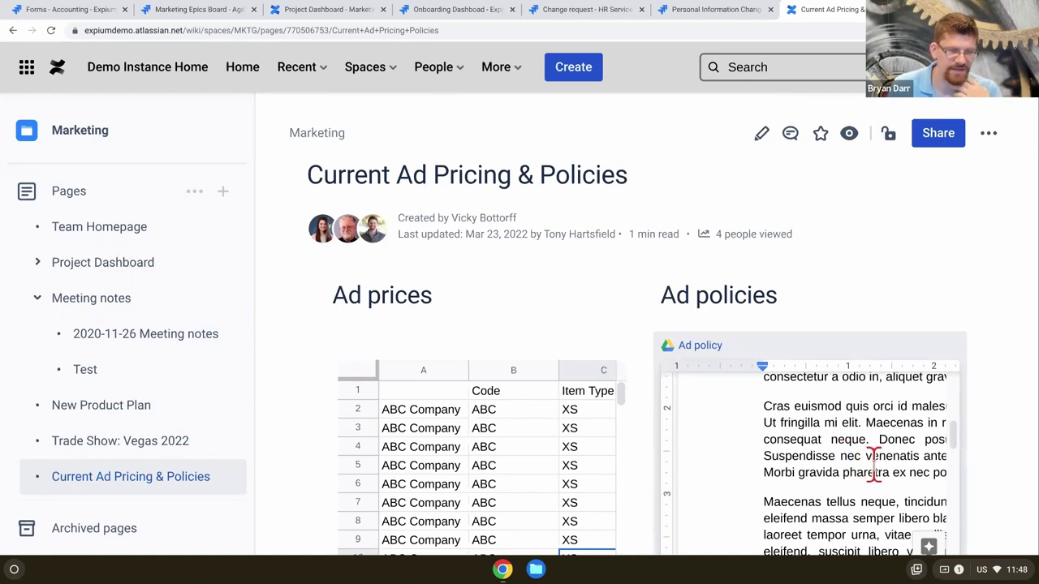
{"action": "scroll", "coordinate": [983, 442], "scroll_direction": "down", "scroll_amount": 3}
{"action": "scroll", "coordinate": [982, 442], "scroll_direction": "down", "scroll_amount": 3}
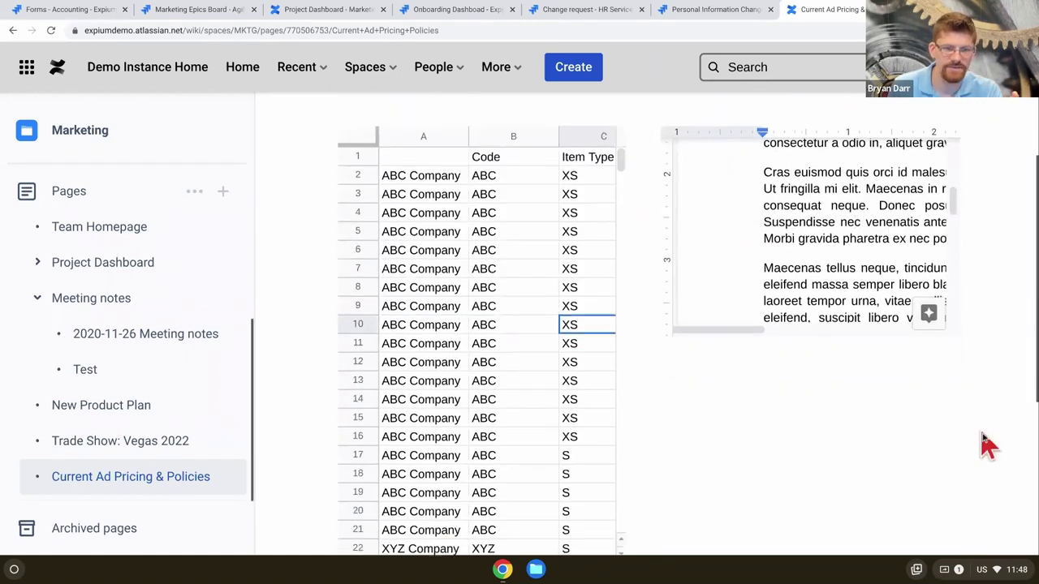
{"action": "scroll", "coordinate": [983, 446], "scroll_direction": "down", "scroll_amount": 2}
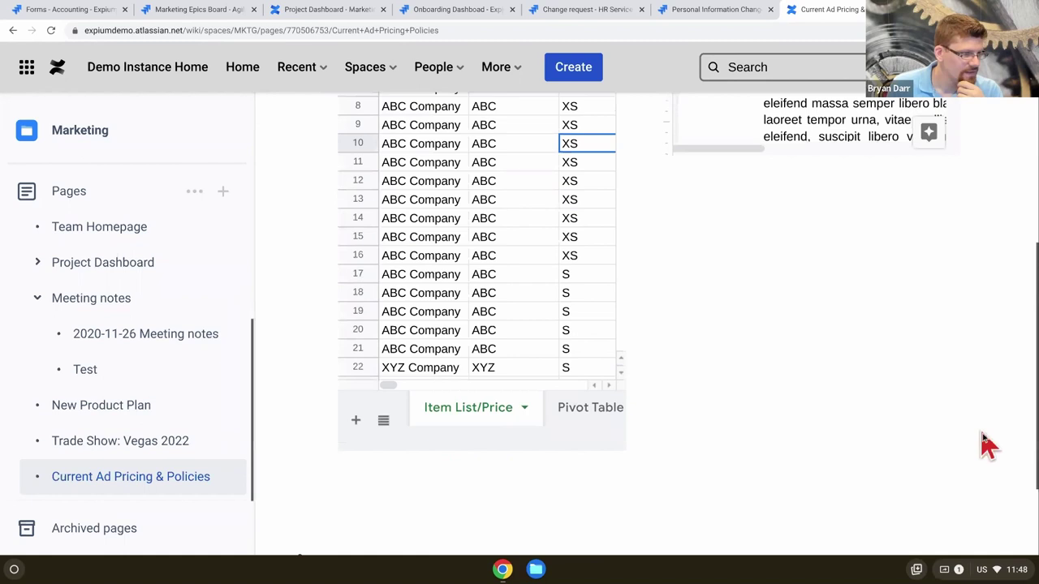
{"action": "left_click", "coordinate": [560, 341]}
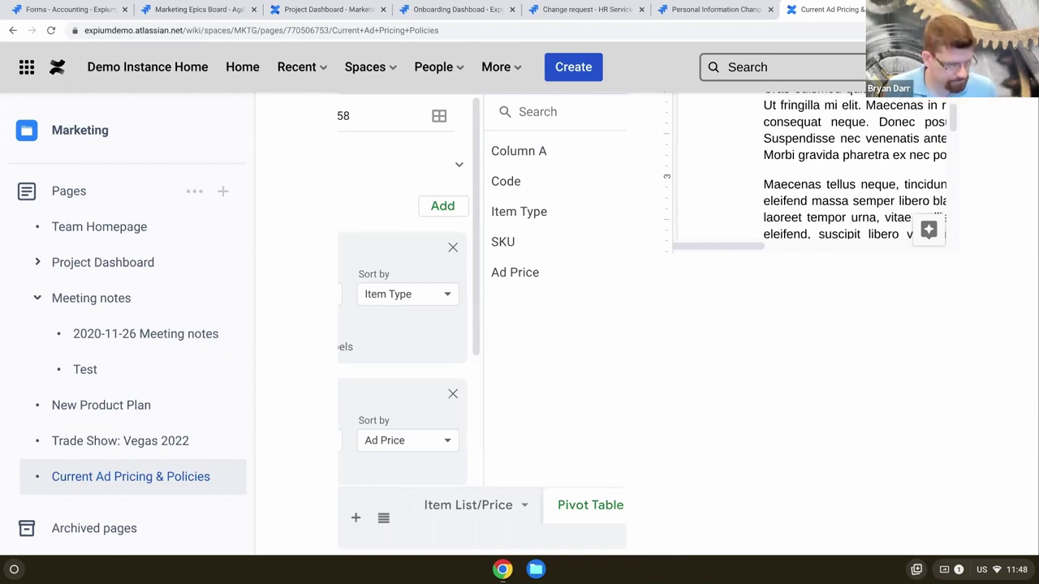
Switch to the slide presentation and show the closing slide listing upcoming webinars and classes
{"action": "key", "text": "alt+Tab"}
{"action": "key", "text": "alt+Tab"}
{"action": "key", "text": "alt+Tab"}
{"action": "key", "text": "alt+Tab"}
{"action": "key", "text": "alt+Tab"}
{"action": "key", "text": "End"}
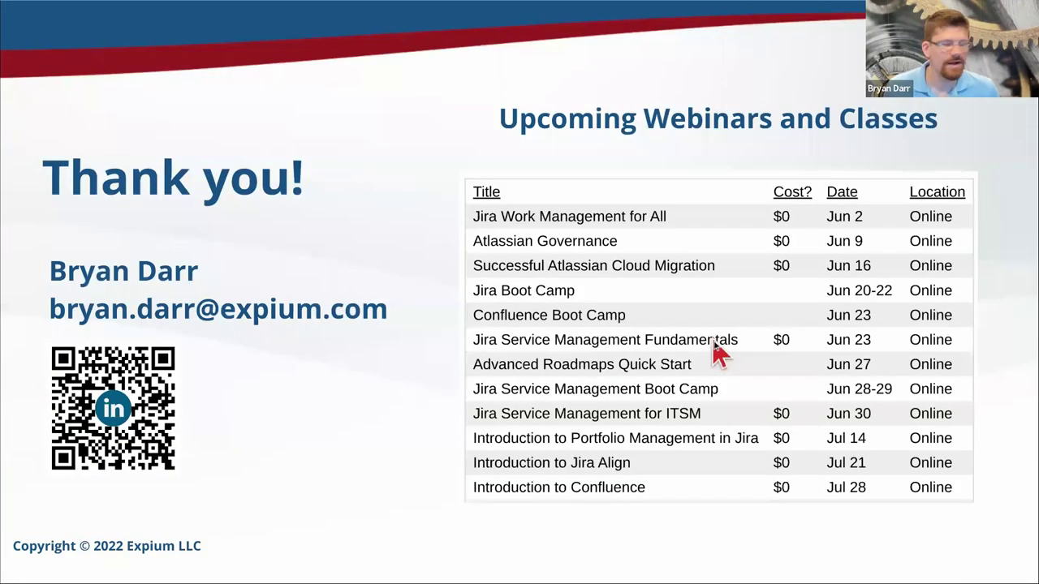